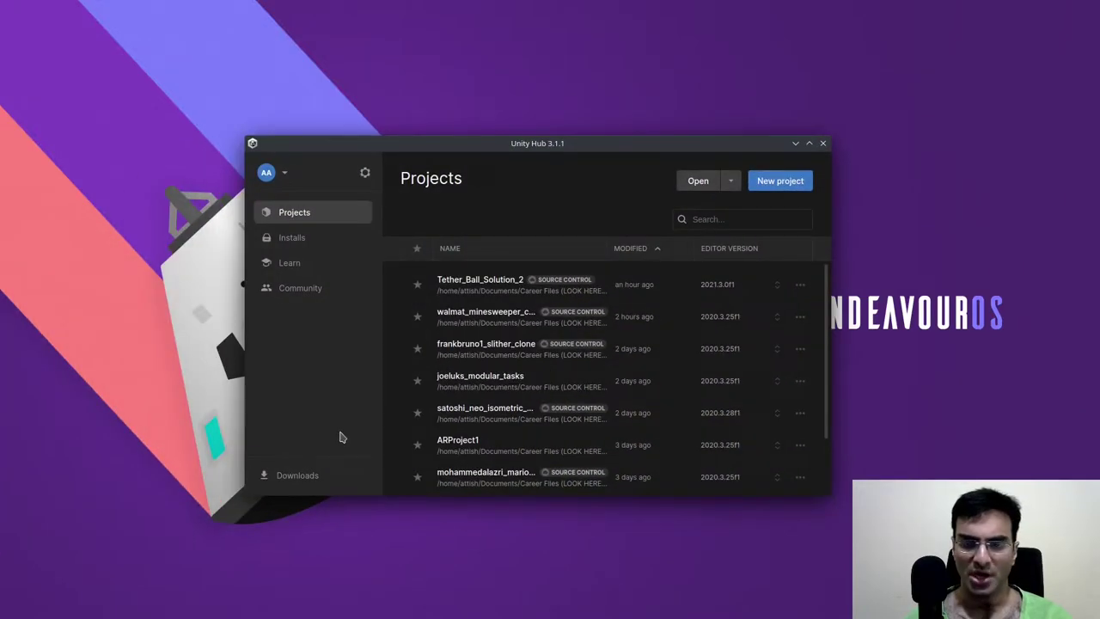
Start a new project from the 2D template and name it 'Test Project'.
left_click(784, 182)
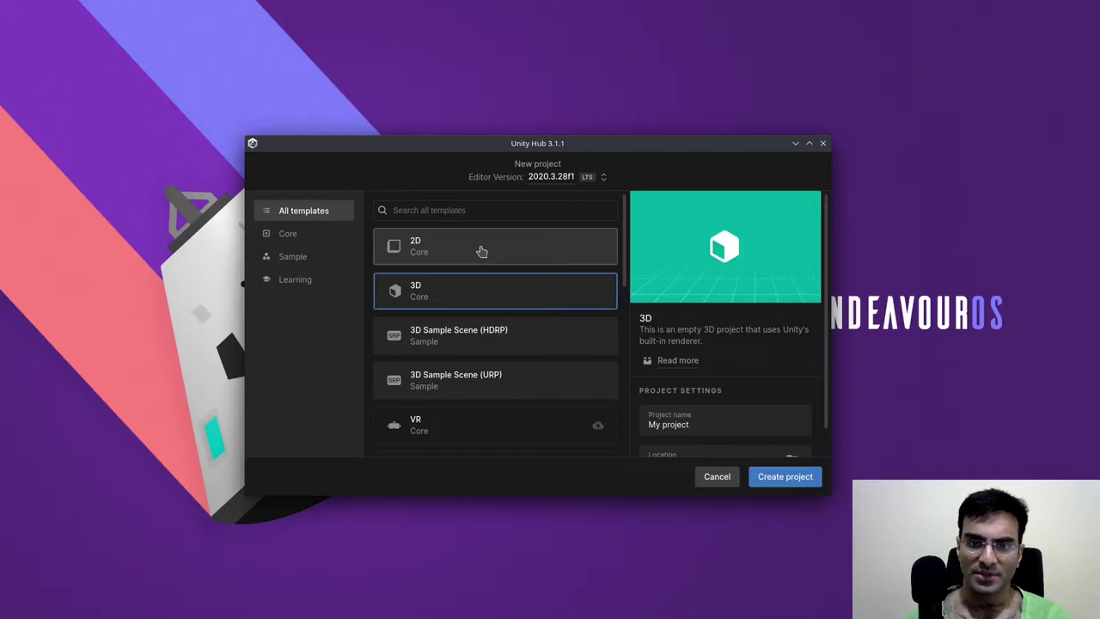
left_click(494, 248)
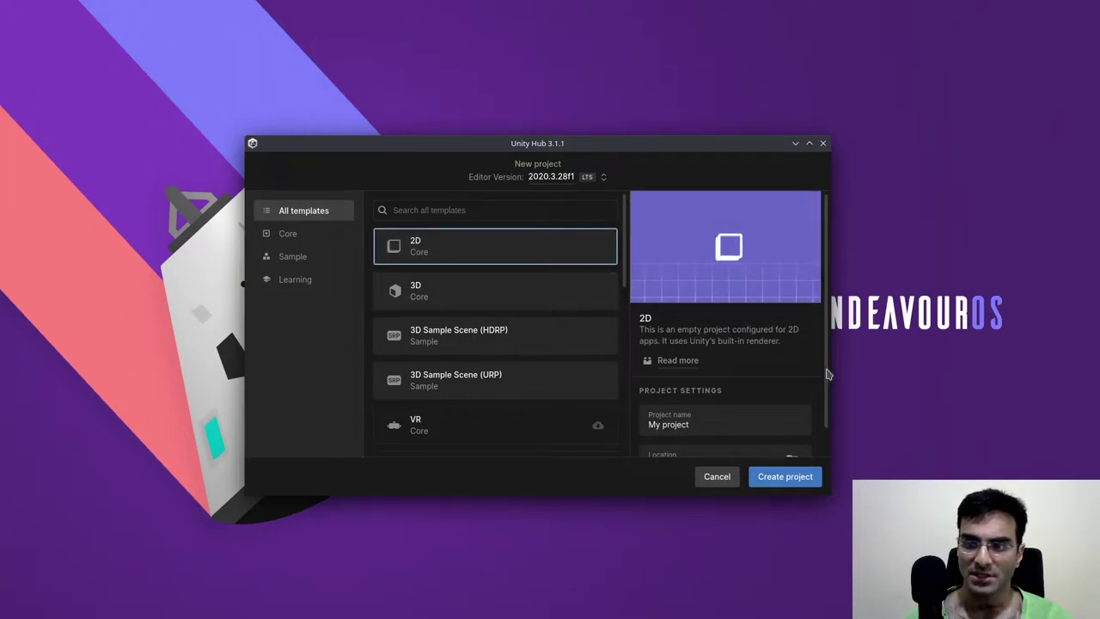
scroll(829, 375, "down", 1)
left_click(719, 381)
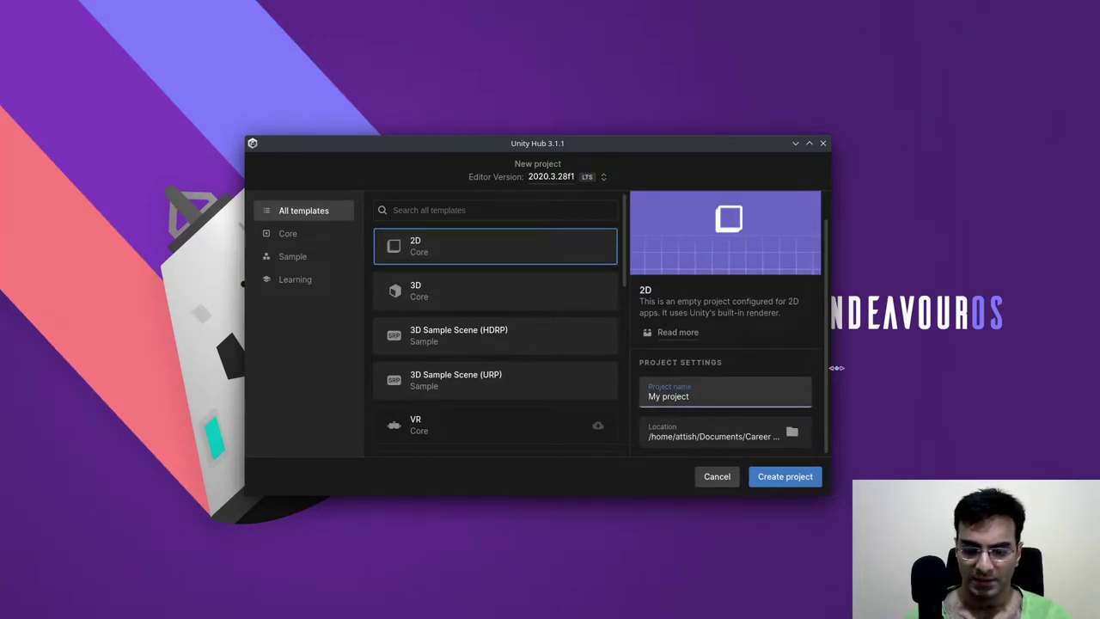
type("Test")
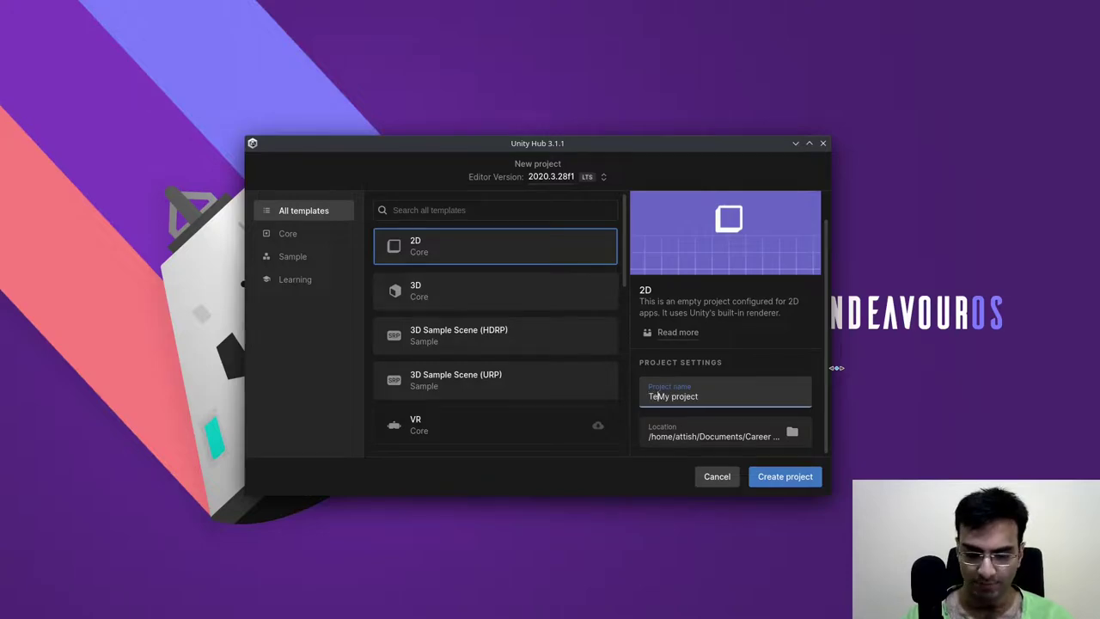
key("ctrl+a")
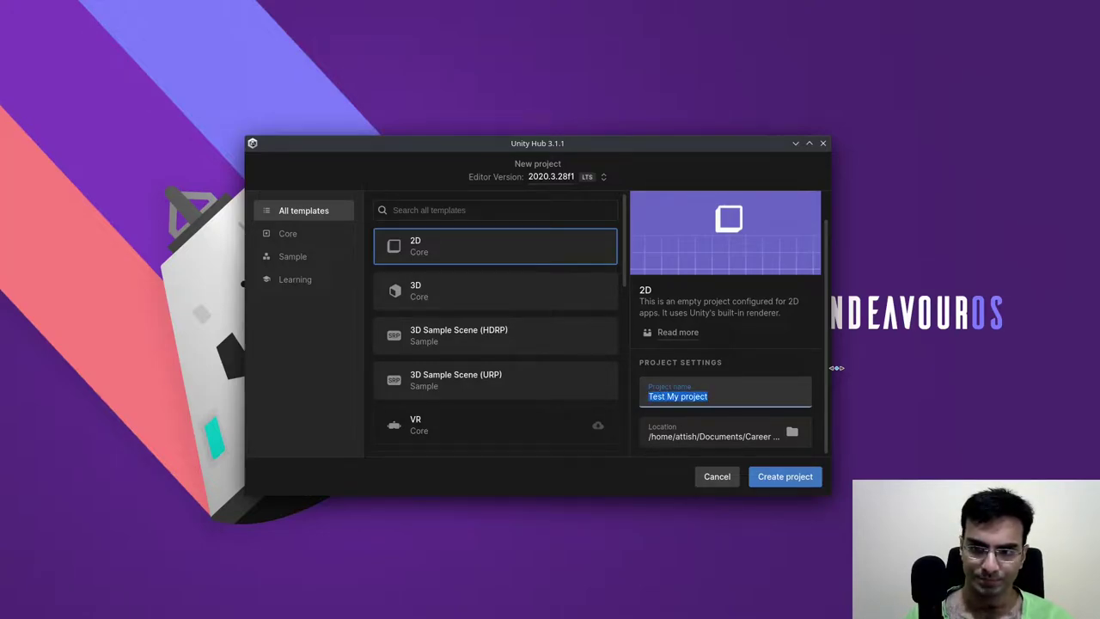
key("BackSpace")
type("Test Project")
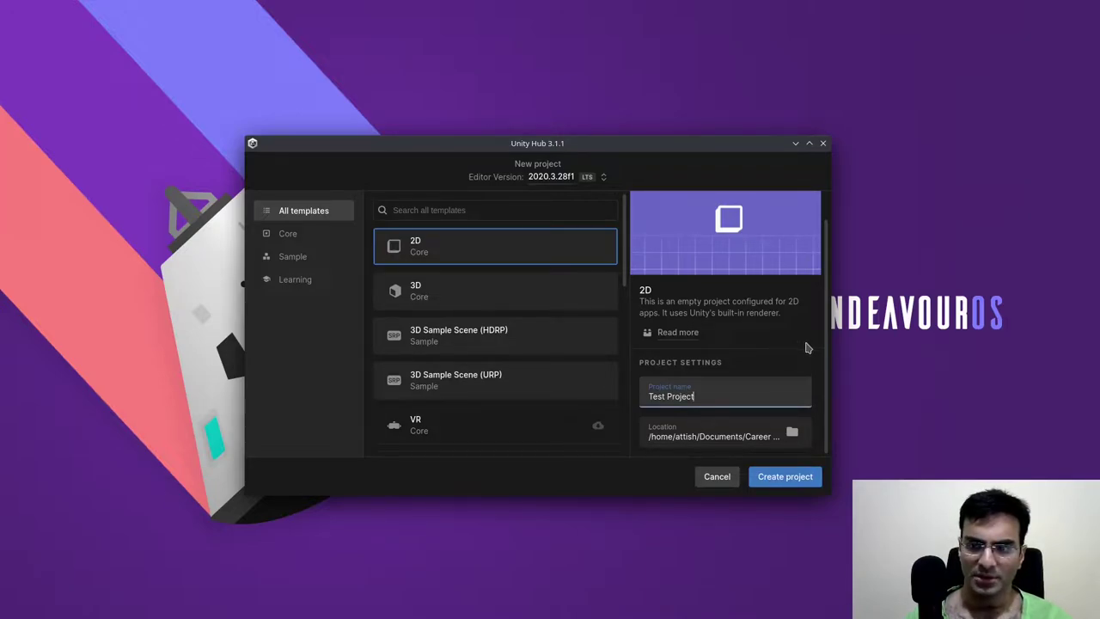
Switch the editor version to 2021.3.0f1 and pick the 2D (URP) template.
scroll(807, 348, "up", 1)
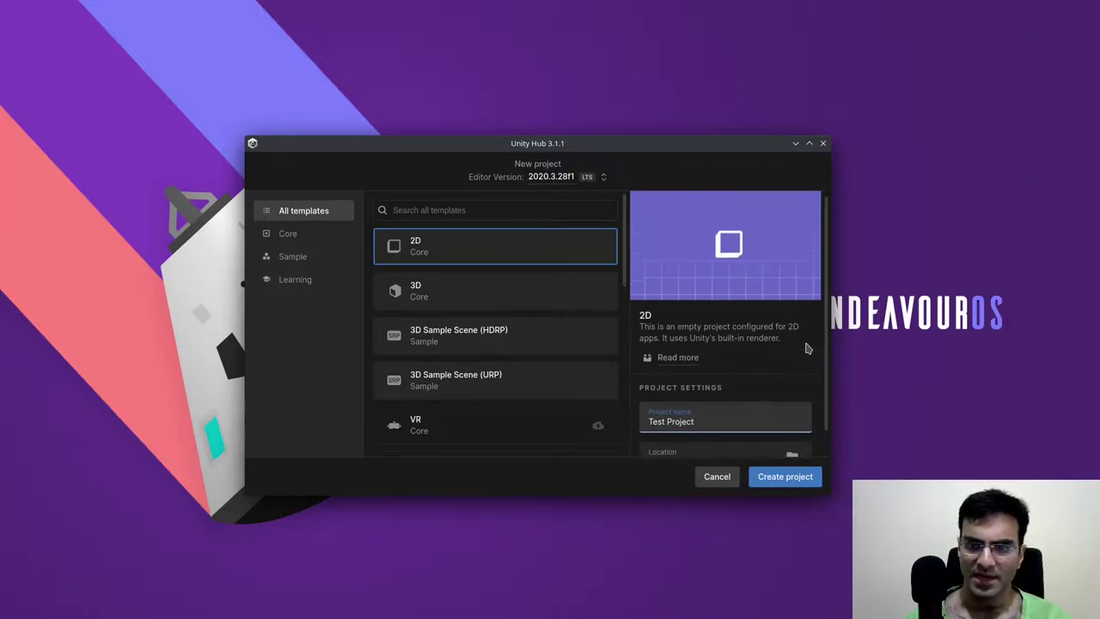
left_click(550, 179)
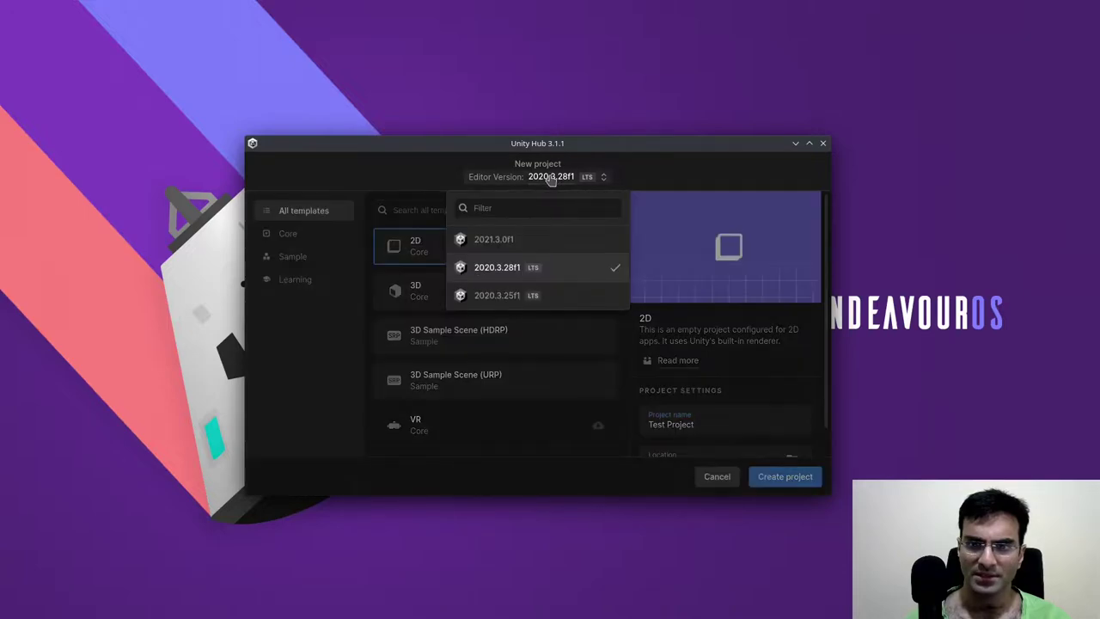
left_click(536, 240)
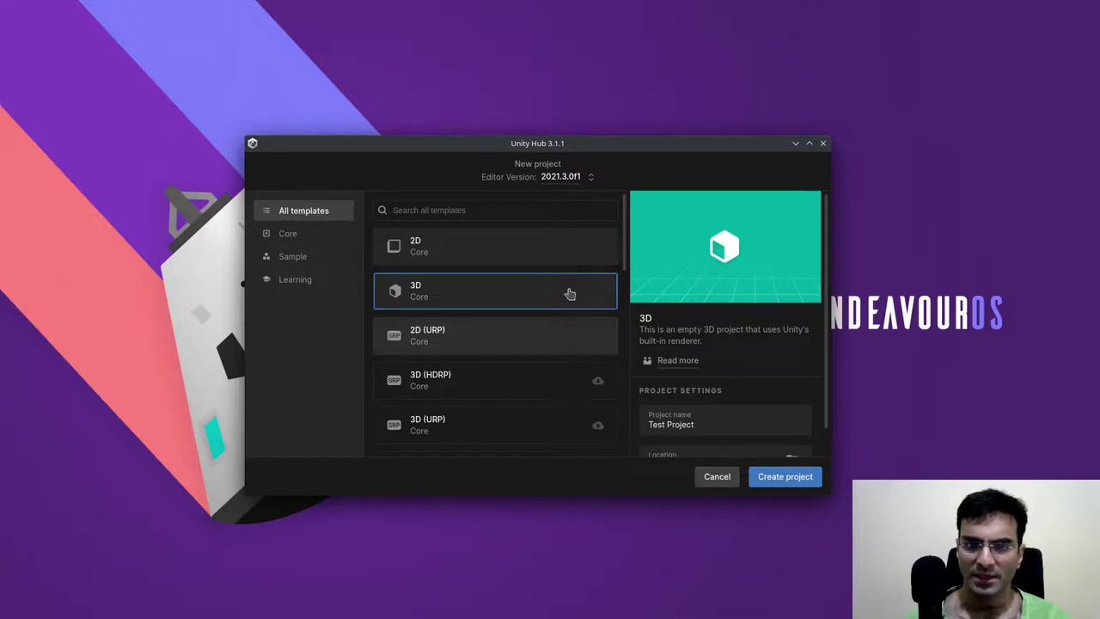
left_click(535, 248)
scroll(771, 366, "down", 1)
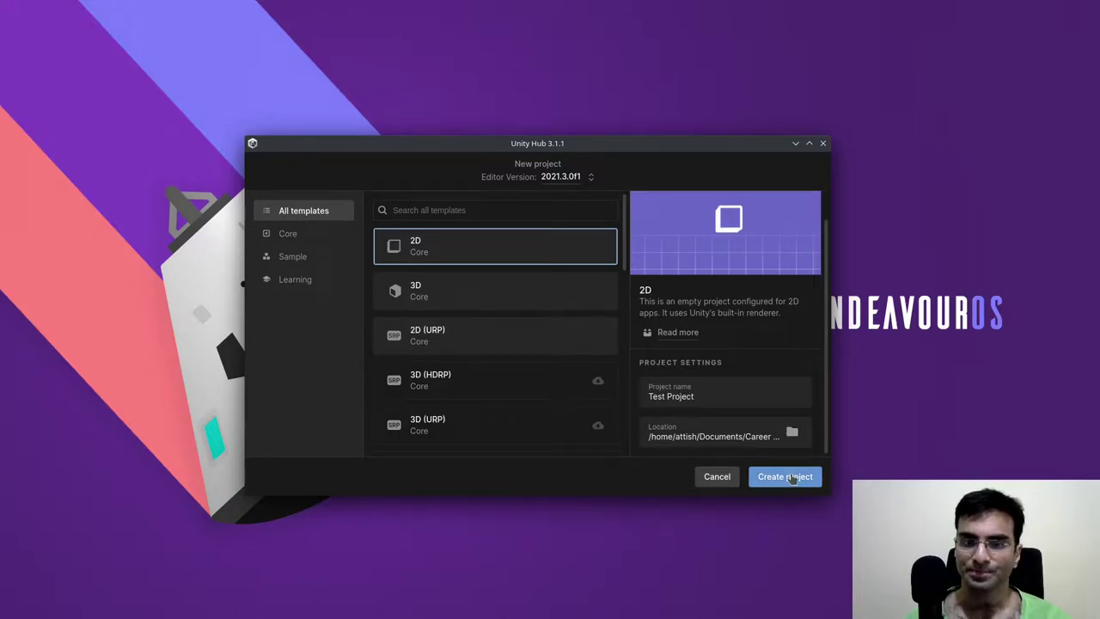
left_click(456, 344)
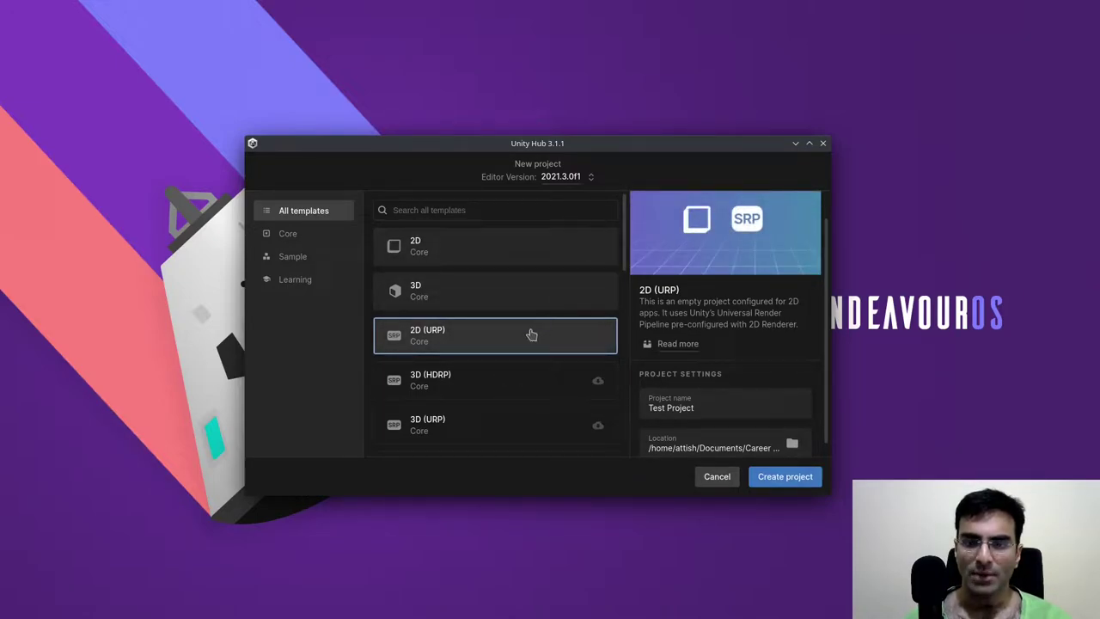
Return to the plain 2D template, rename the project 'first_impressions_project' and create it.
left_click(503, 250)
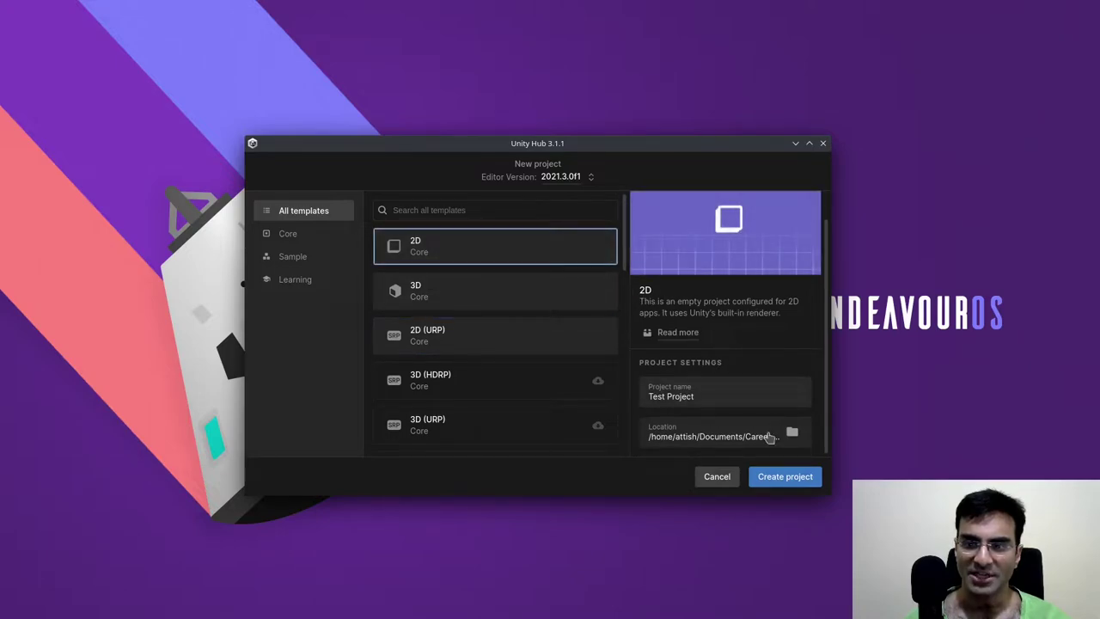
triple_click(716, 392)
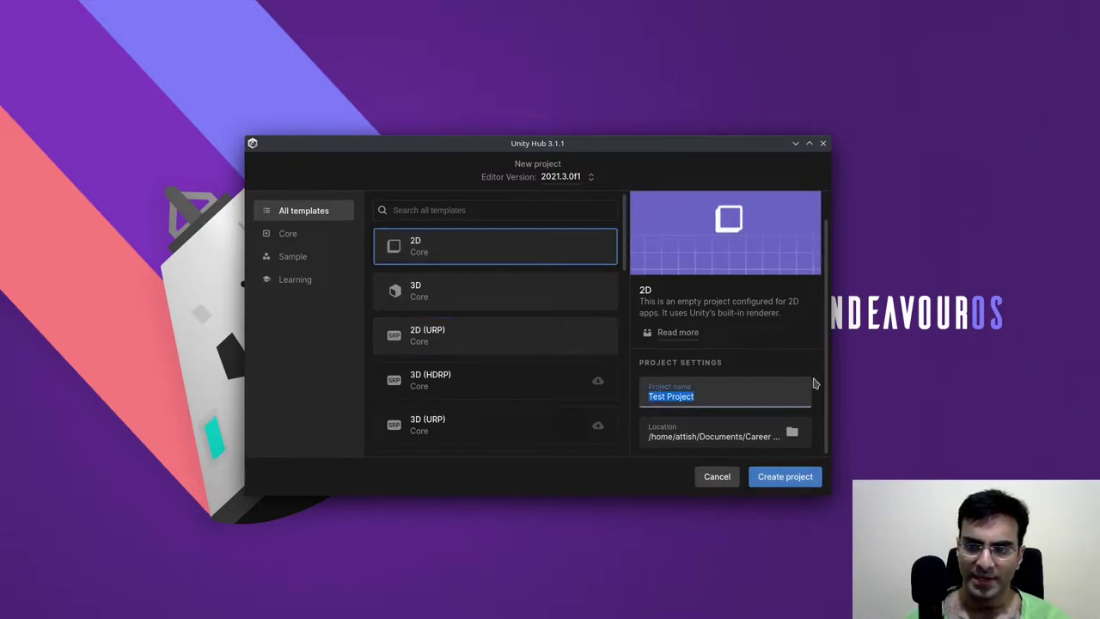
type("First")
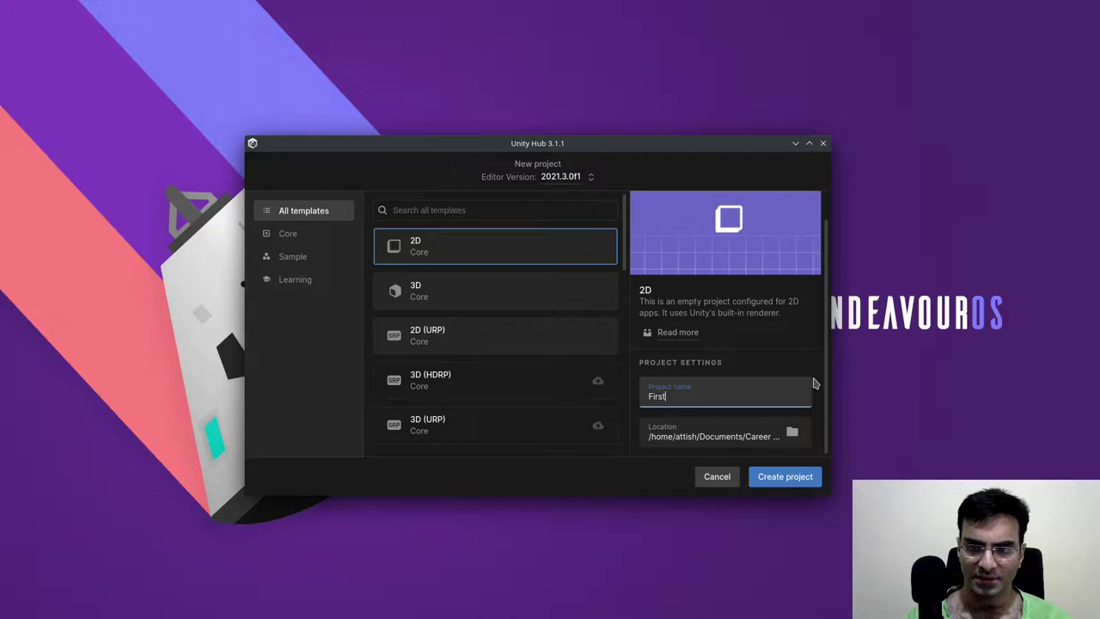
key("BackSpace")
key("BackSpace")
key("BackSpace")
key("BackSpace")
type("first_")
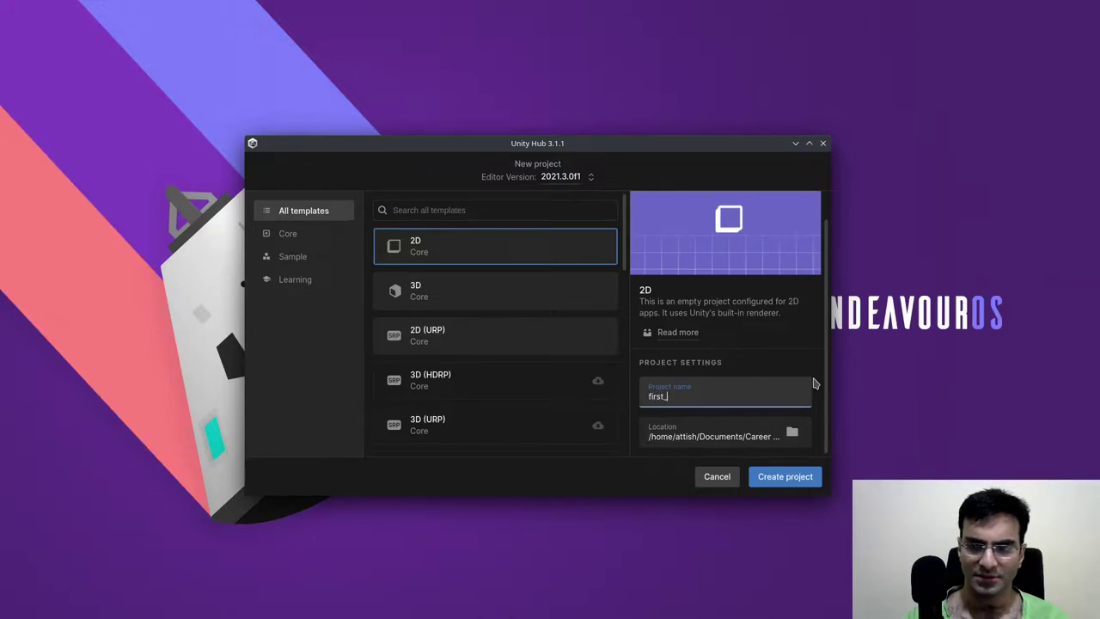
type("impressions_pr")
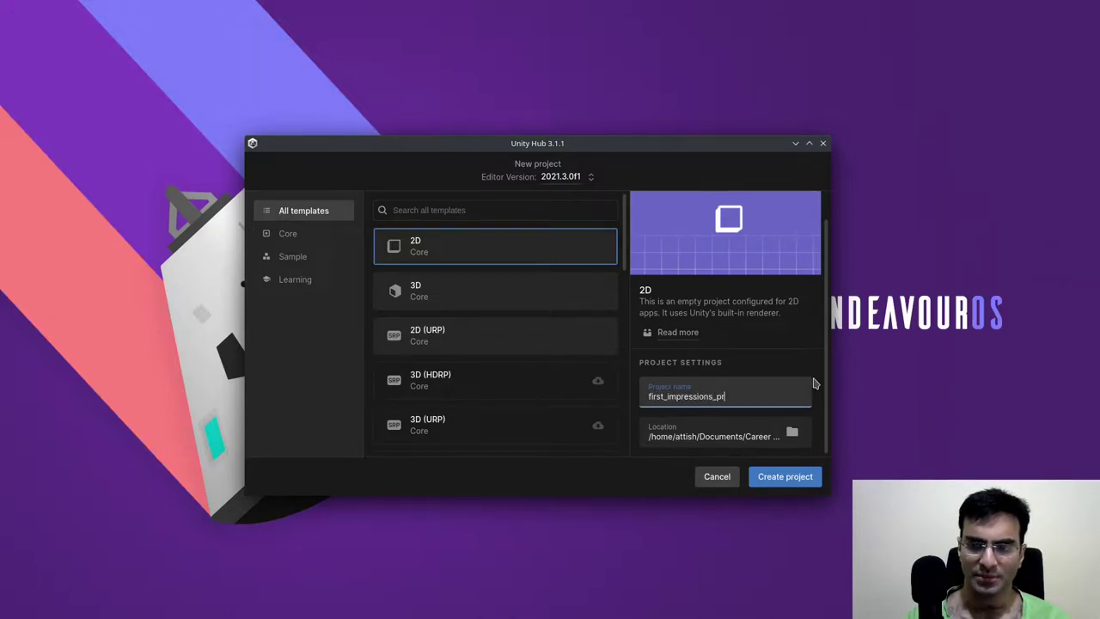
type("oject")
key("Return")
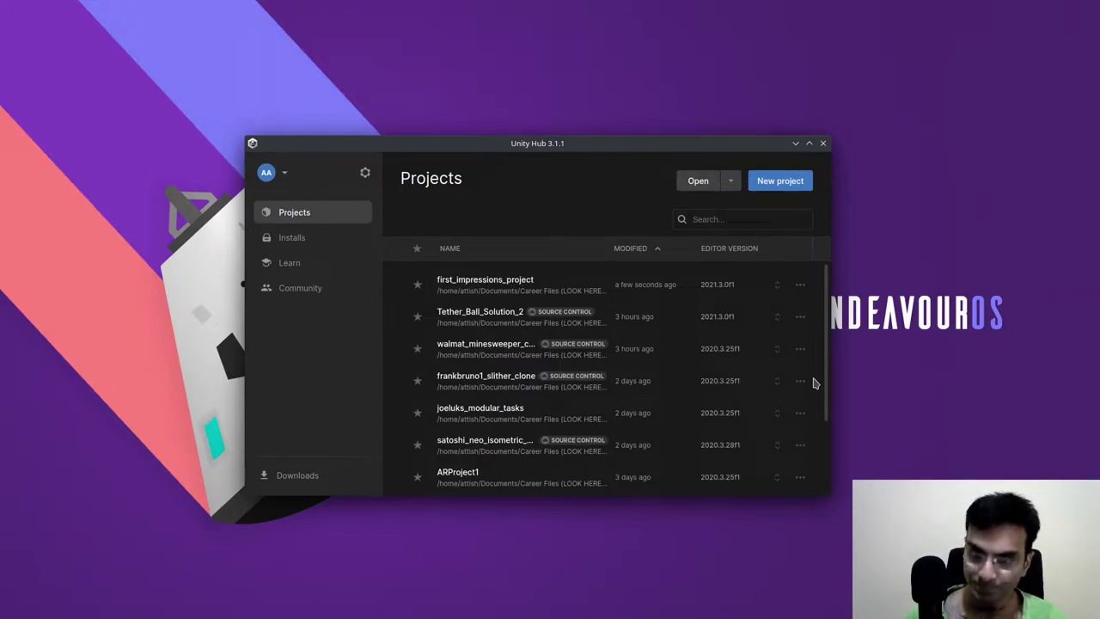
Minimize Unity Hub and switch the editor to the MyLayout layout.
left_click(794, 143)
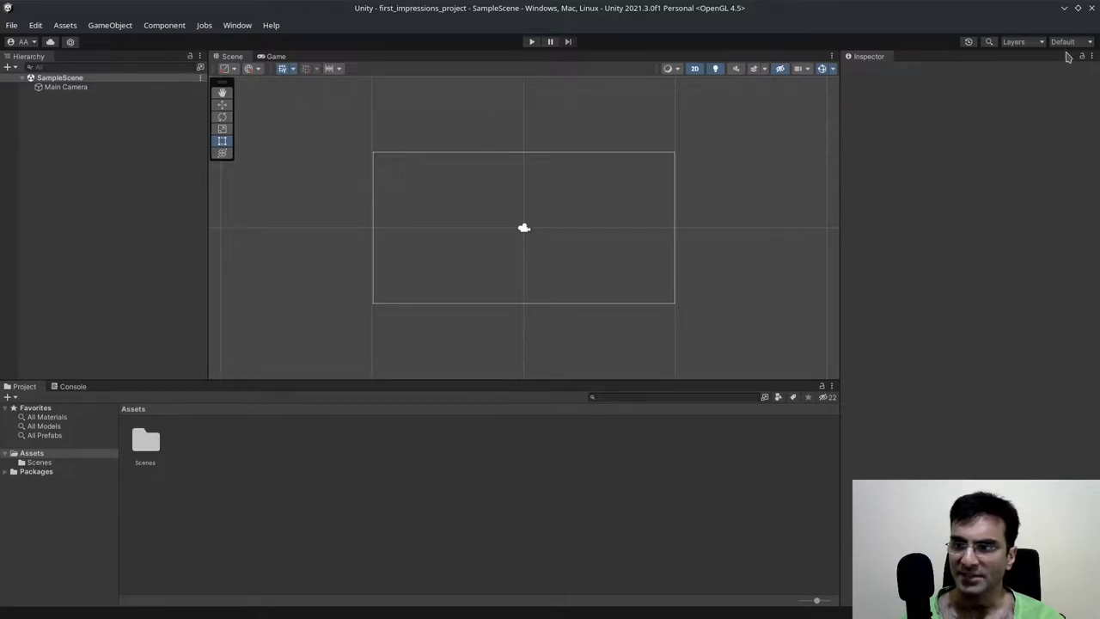
left_click(1078, 43)
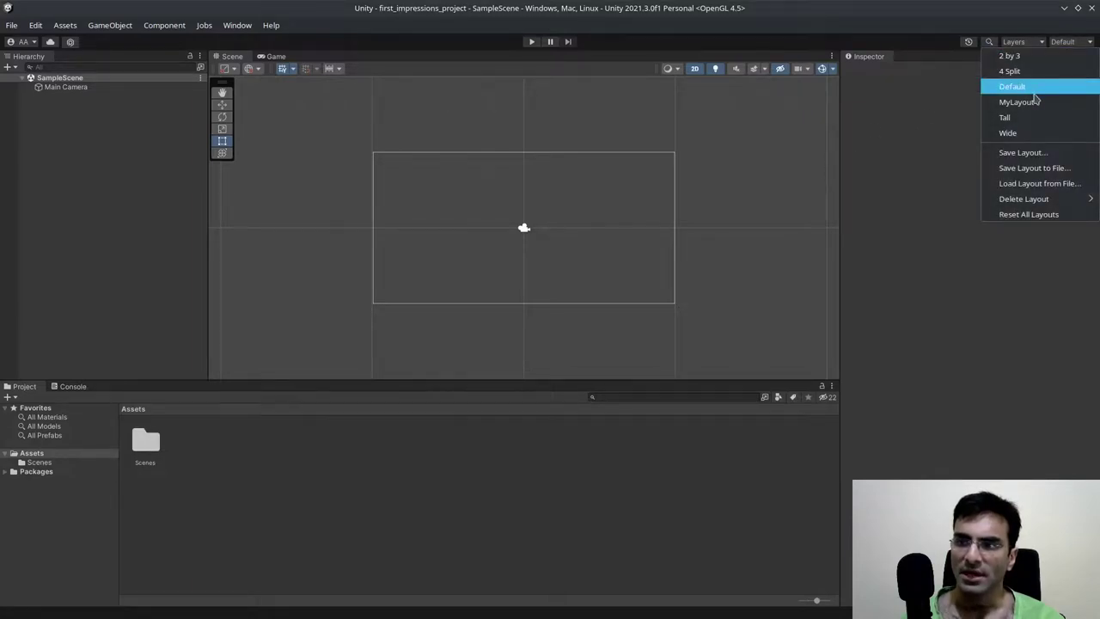
left_click(1018, 102)
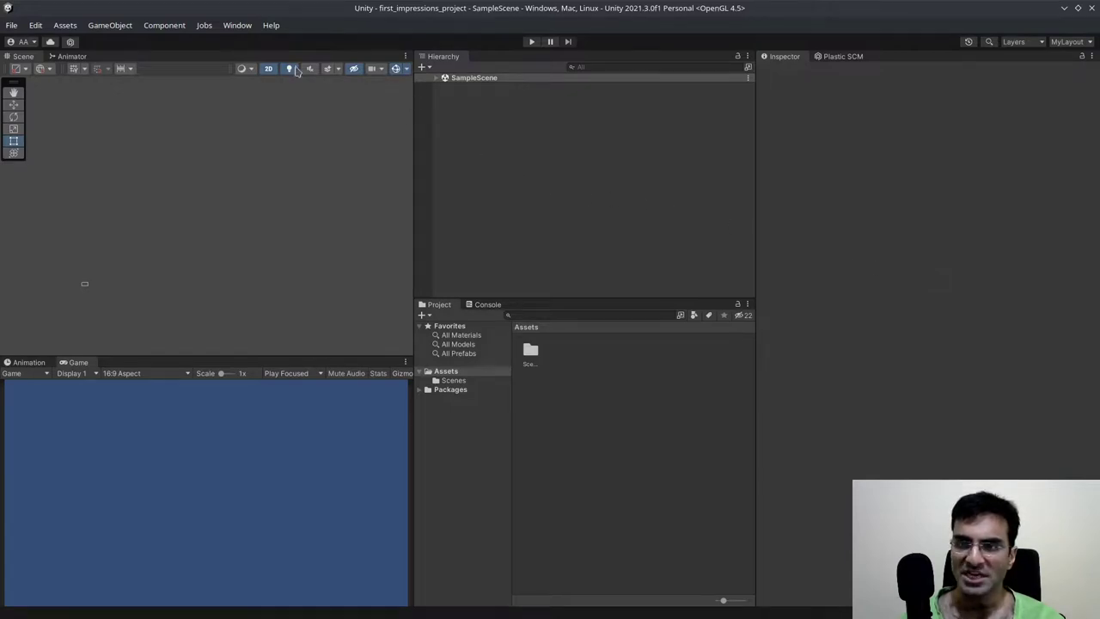
Browse the Window and other top-level menus, closing them without choosing anything.
left_click(239, 25)
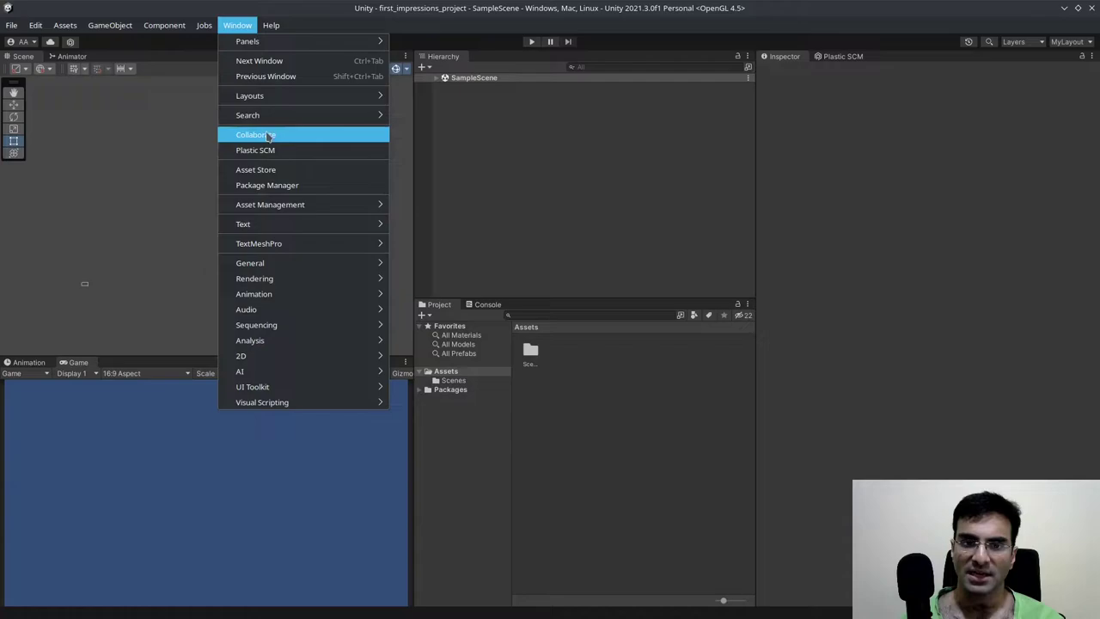
left_click(487, 31)
left_click(238, 26)
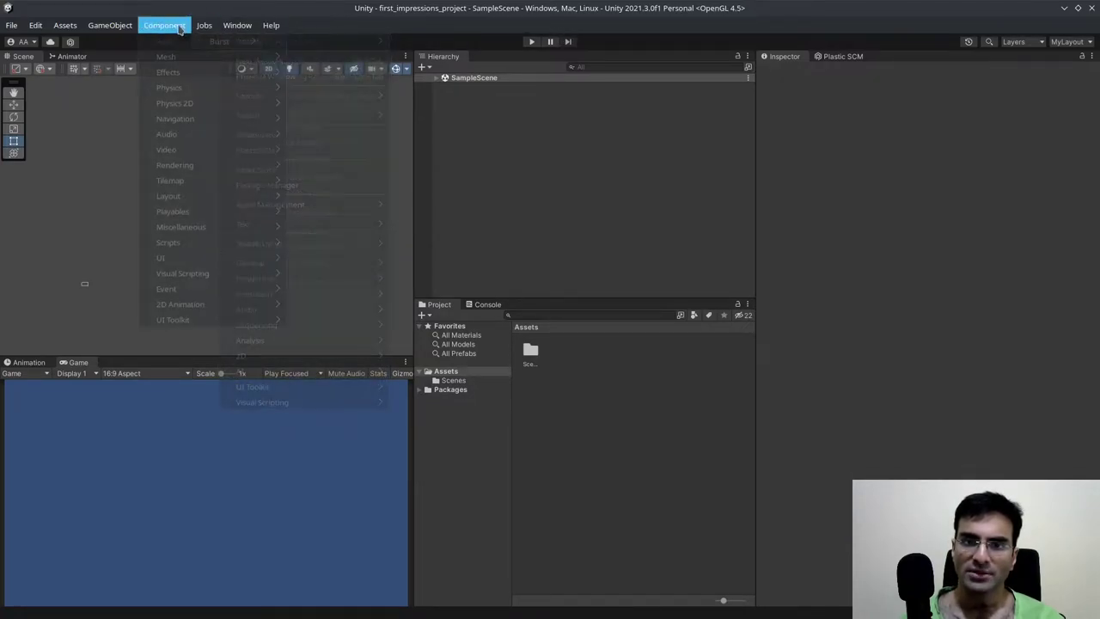
left_click(501, 36)
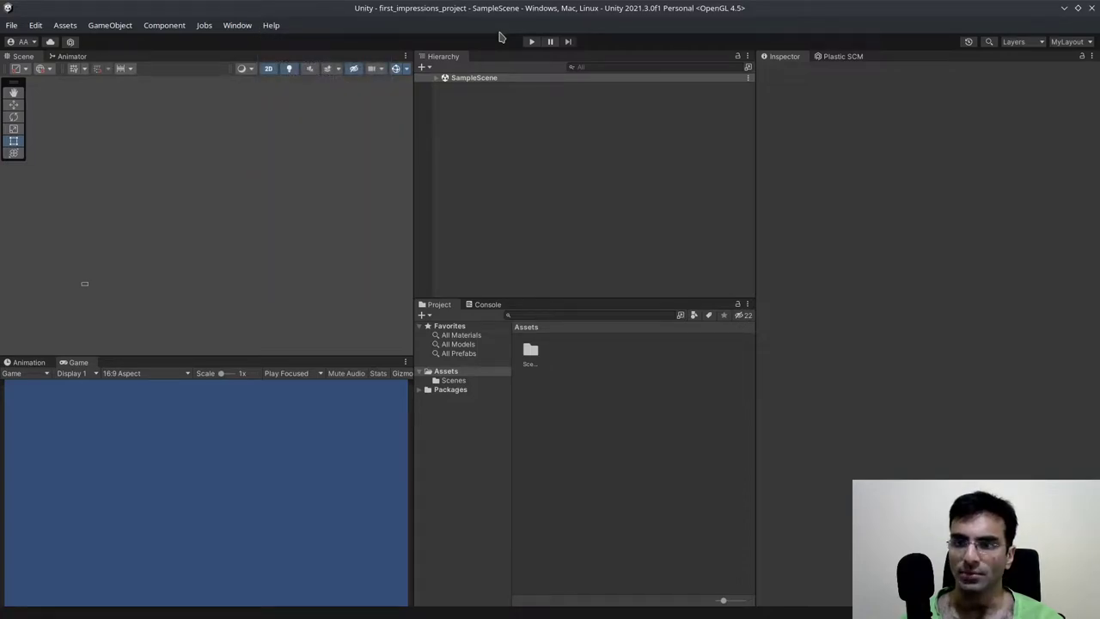
left_click(840, 56)
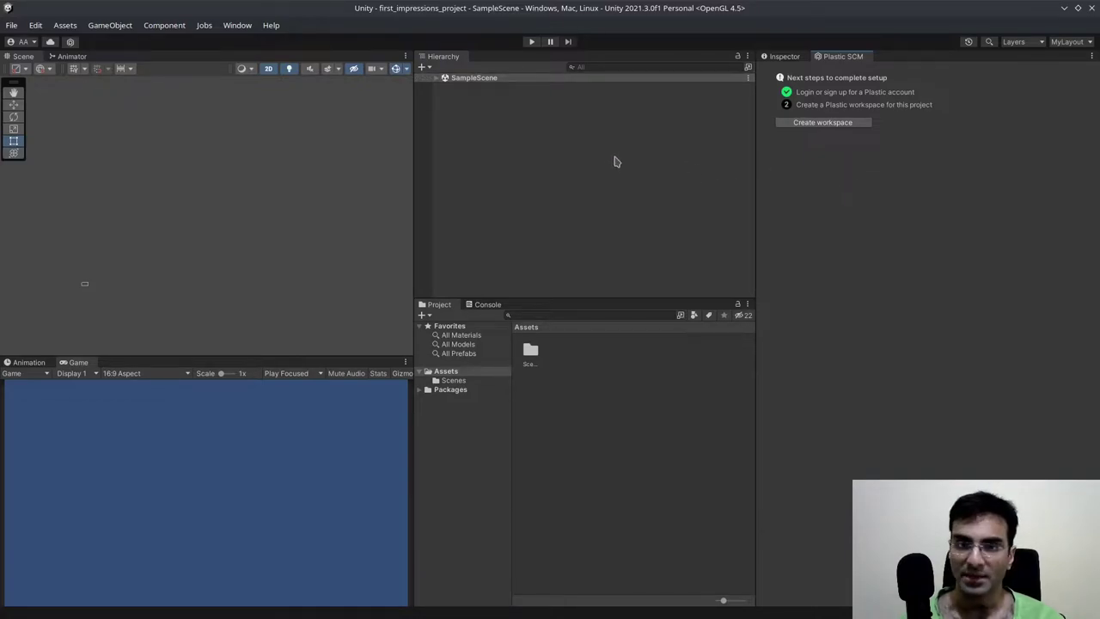
left_click(131, 69)
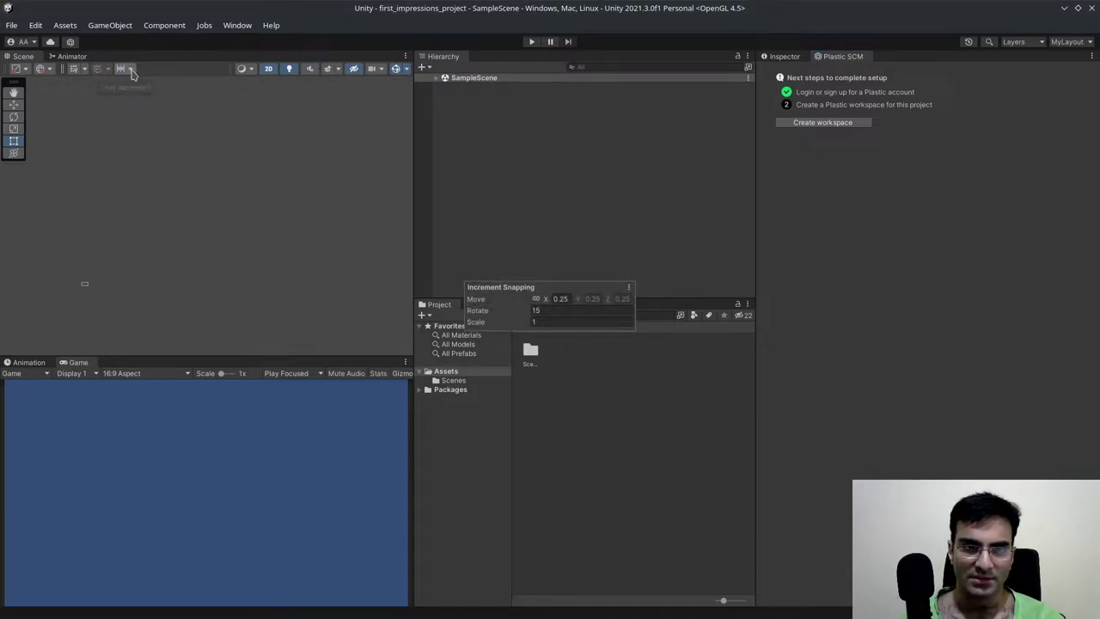
left_click(132, 69)
left_click(131, 69)
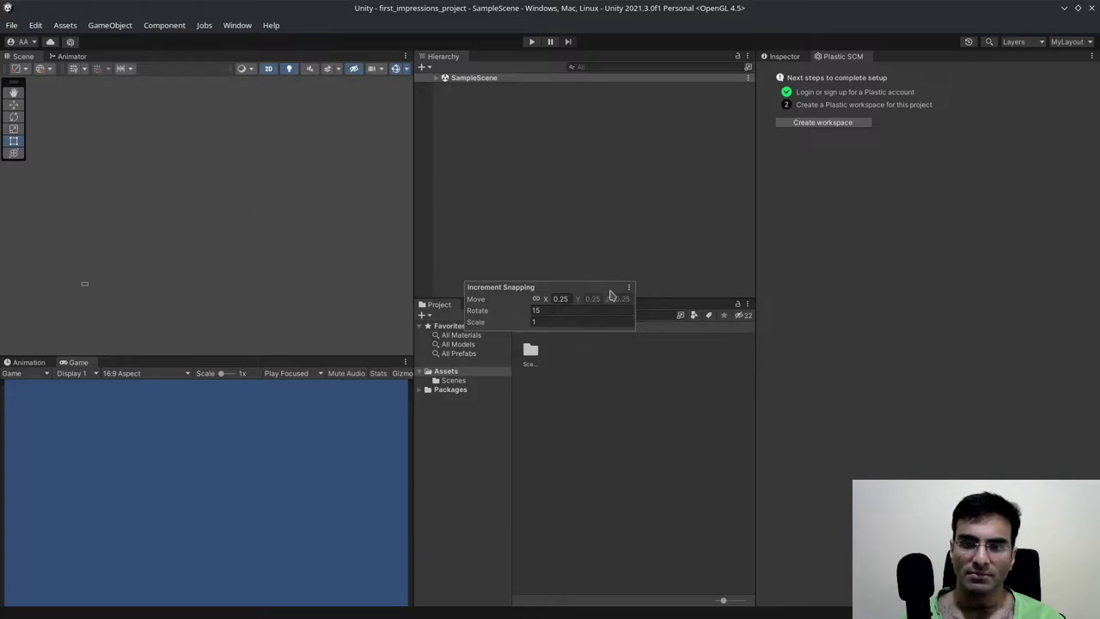
left_click(635, 409)
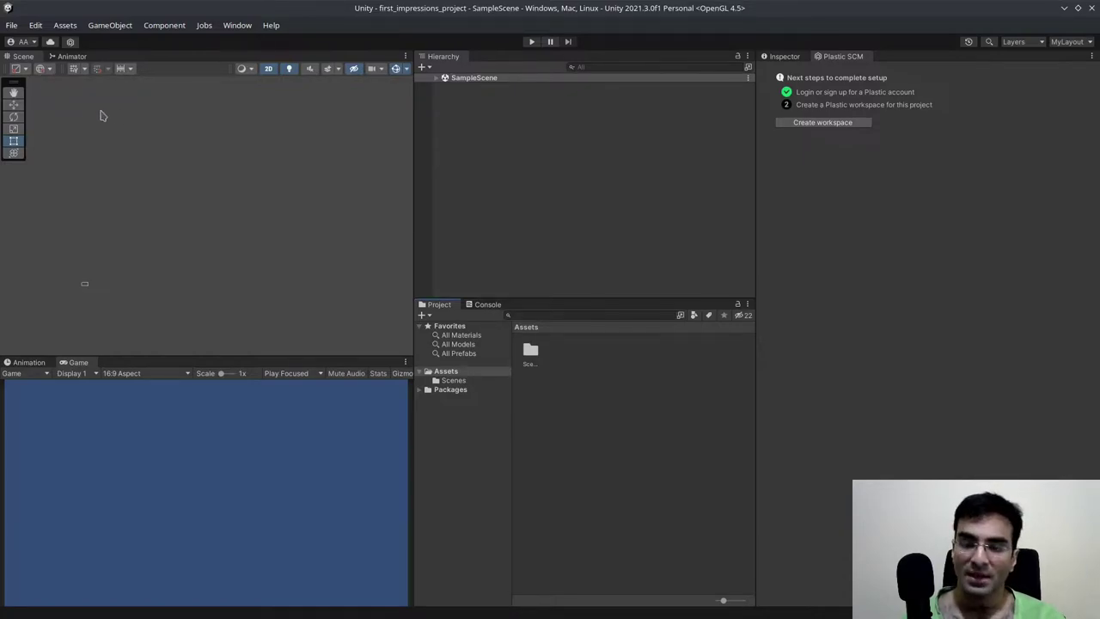
left_click(34, 42)
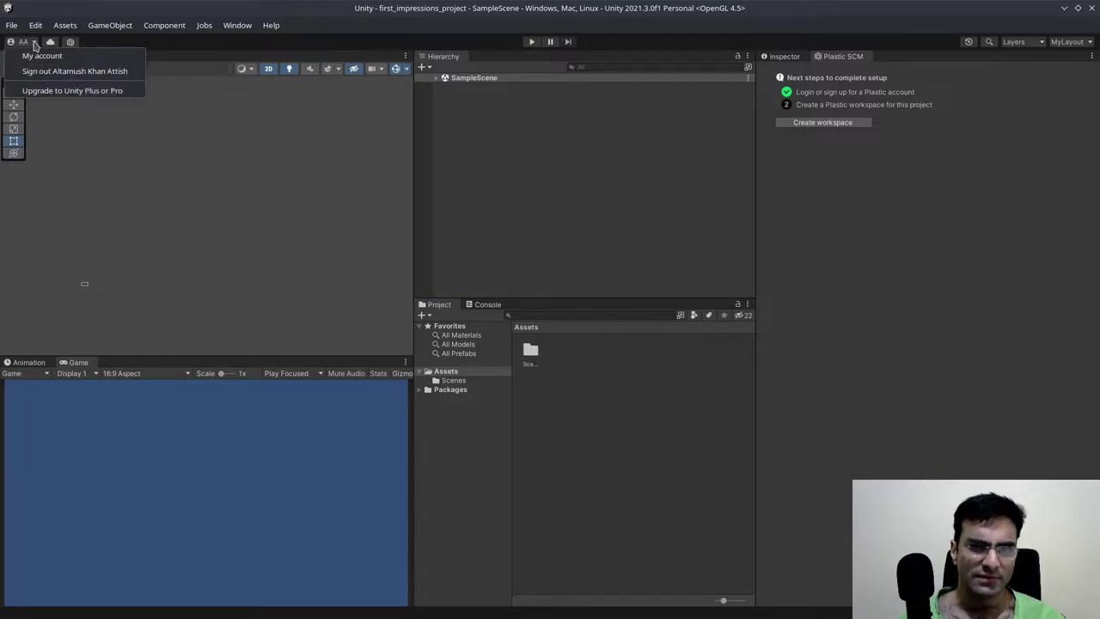
left_click(33, 42)
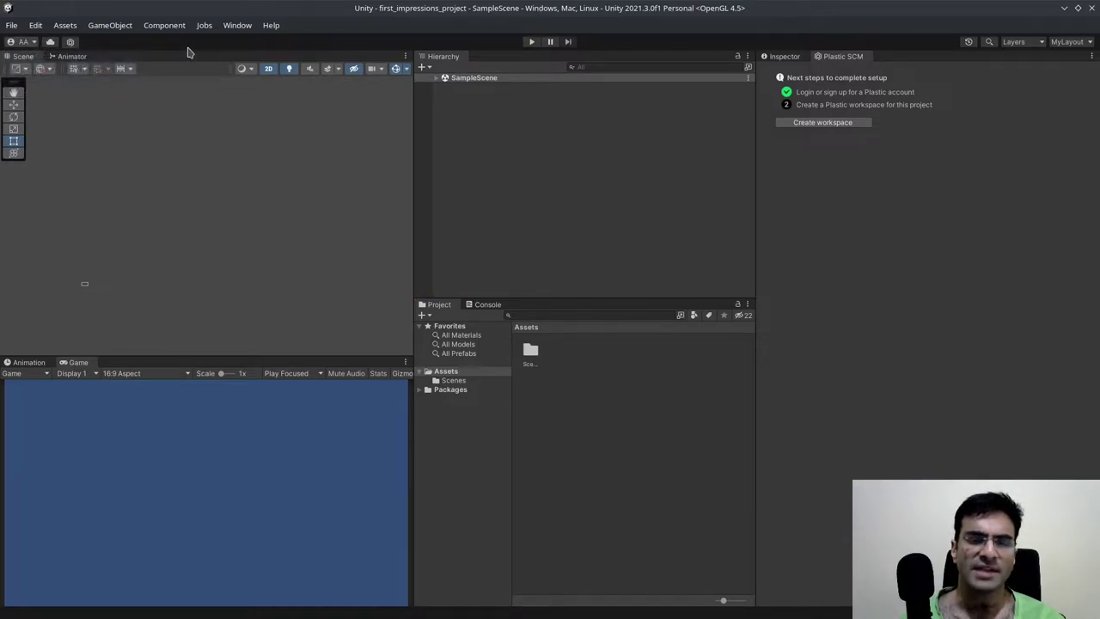
left_click(206, 26)
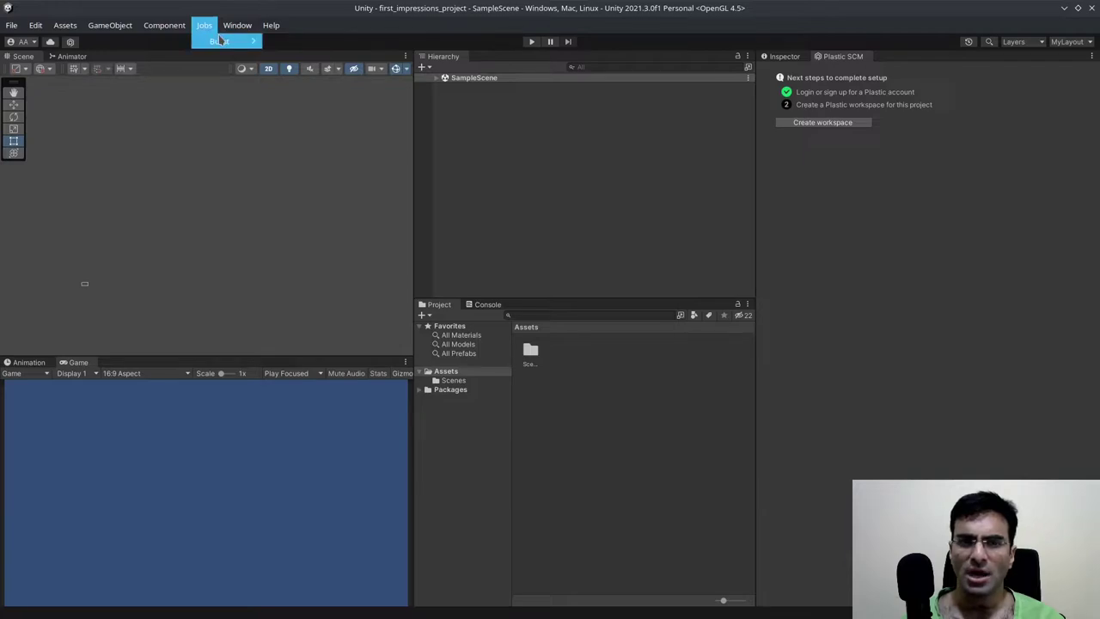
mouse_move(219, 42)
left_click(338, 20)
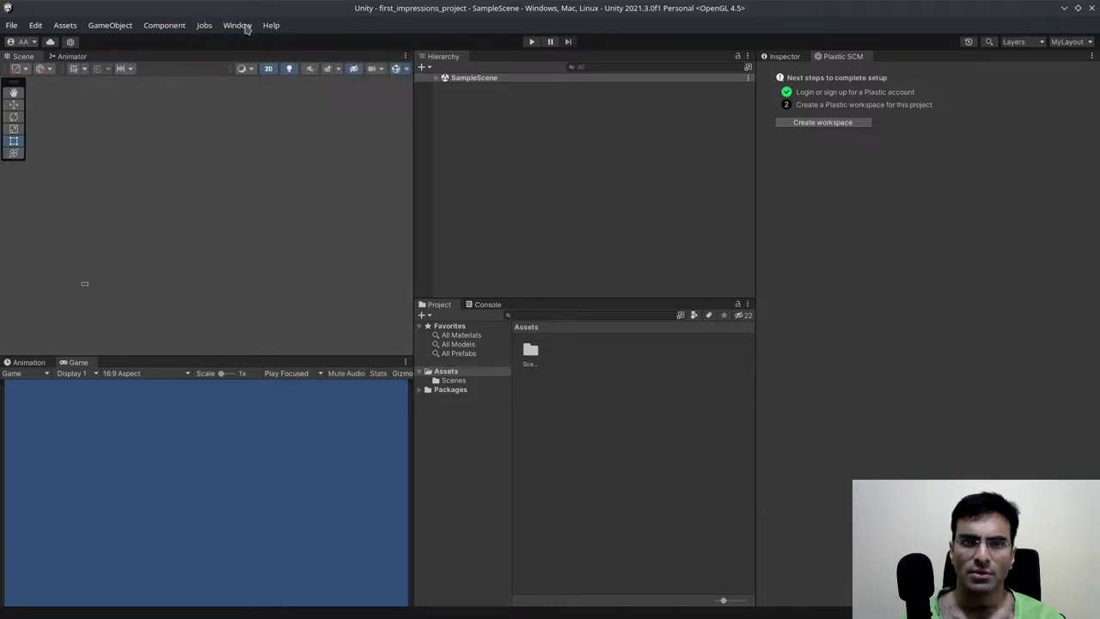
Open File > Build Settings and view the Dedicated Server, then Android platform options.
left_click(9, 25)
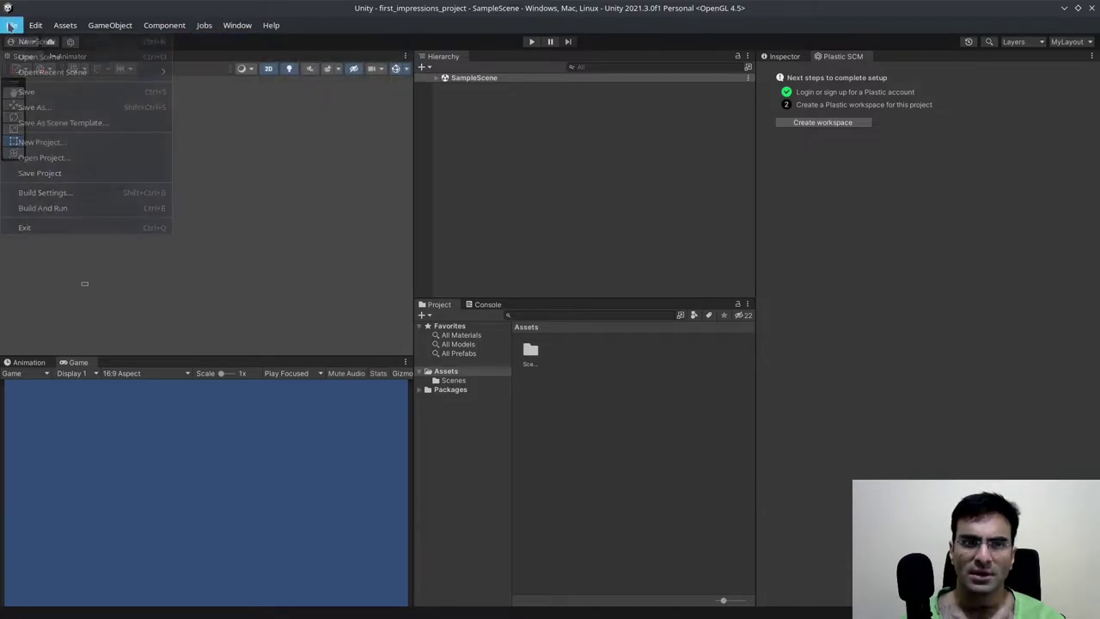
left_click(94, 192)
left_click(263, 376)
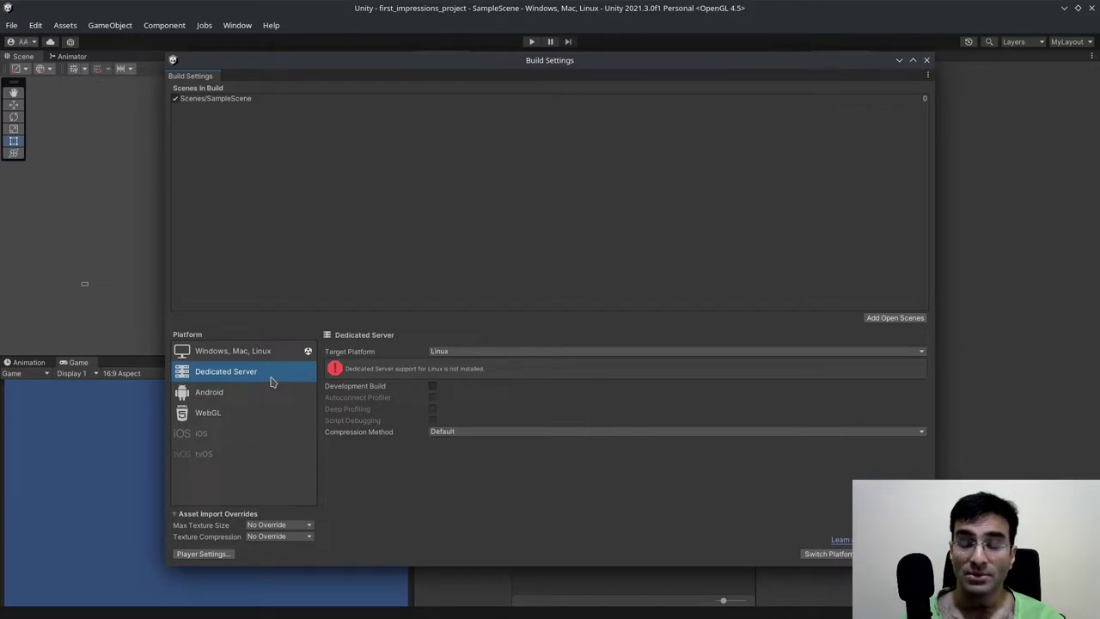
left_click(267, 393)
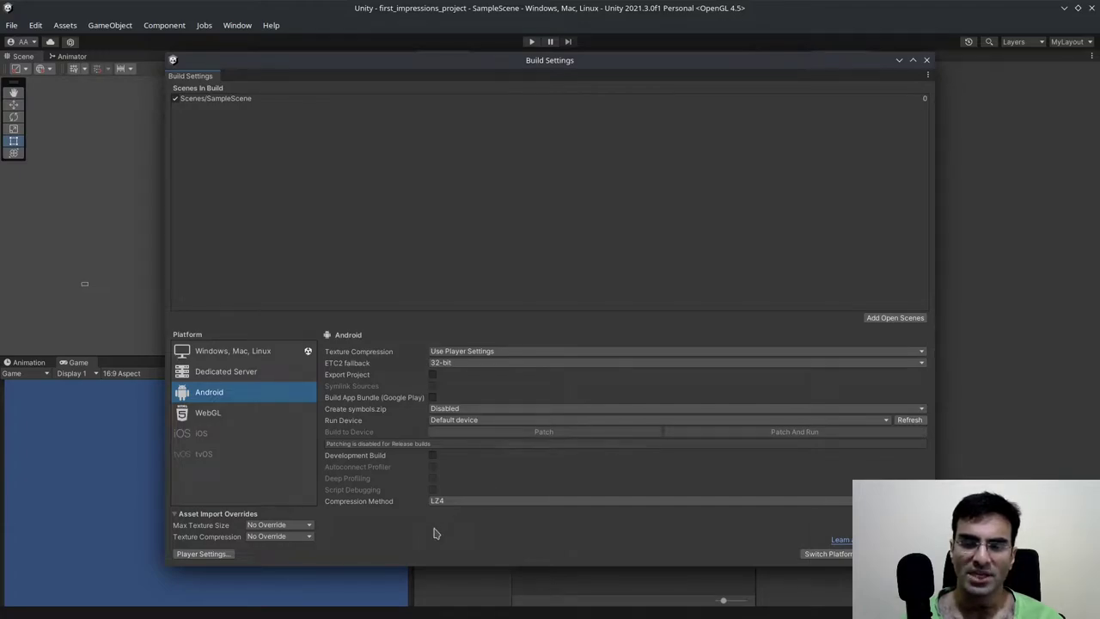
Open the Android Player Settings and review the Resolution and Presentation section.
left_click(203, 554)
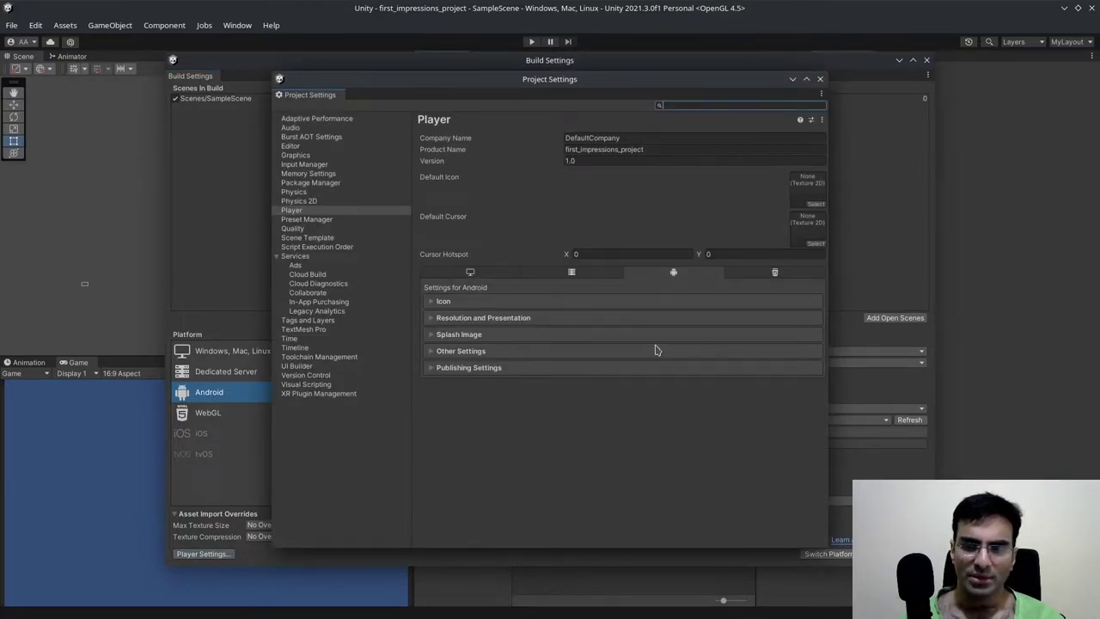
left_click(430, 317)
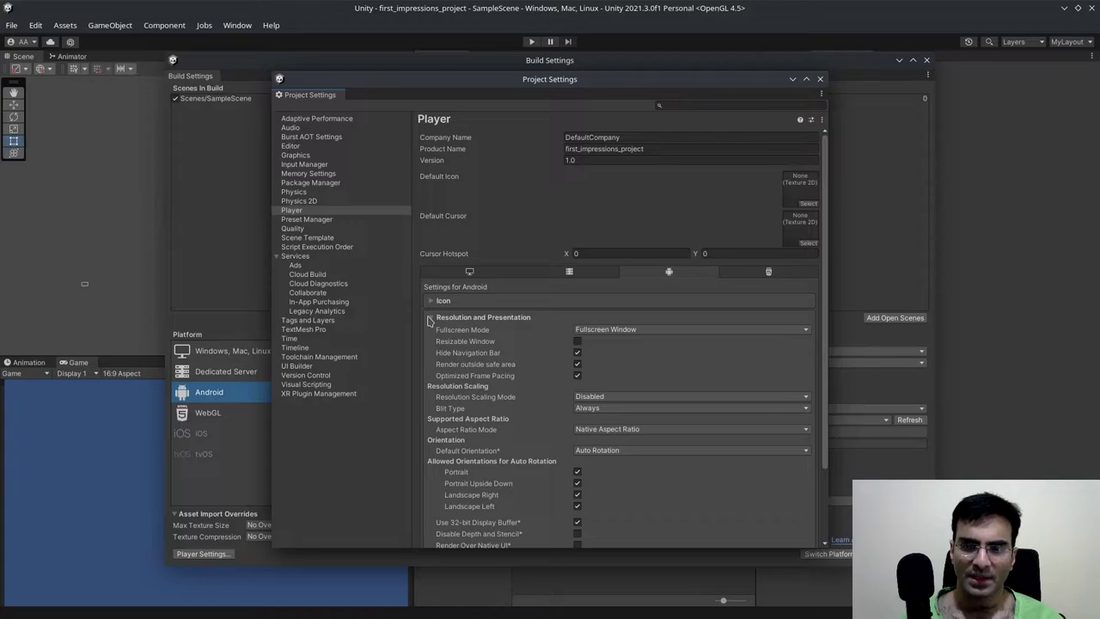
scroll(516, 339, "down", 3)
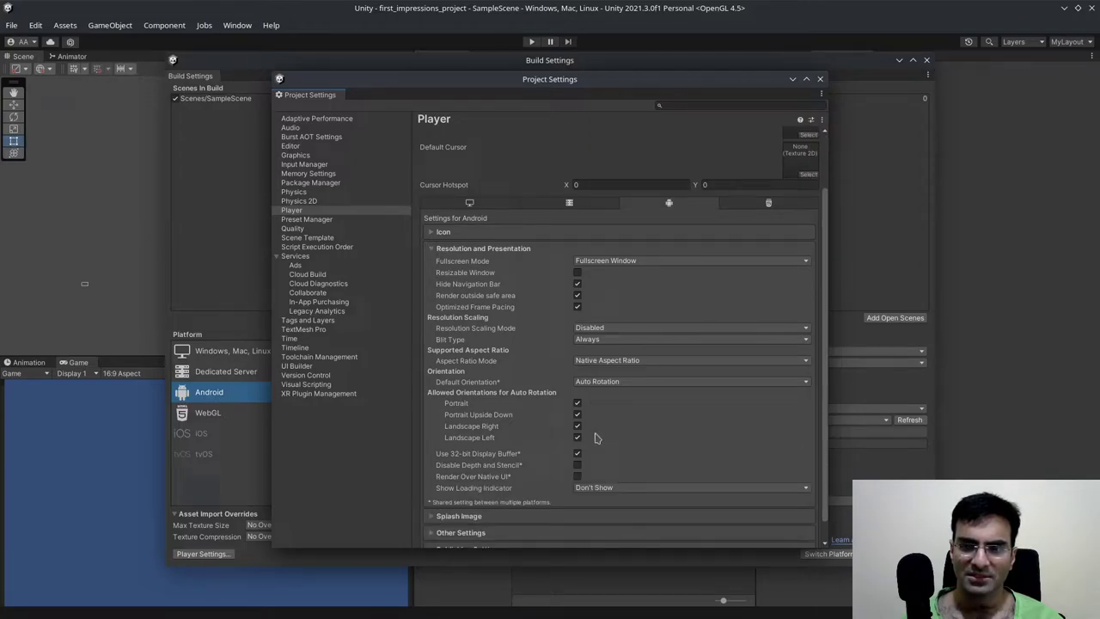
left_click(441, 262)
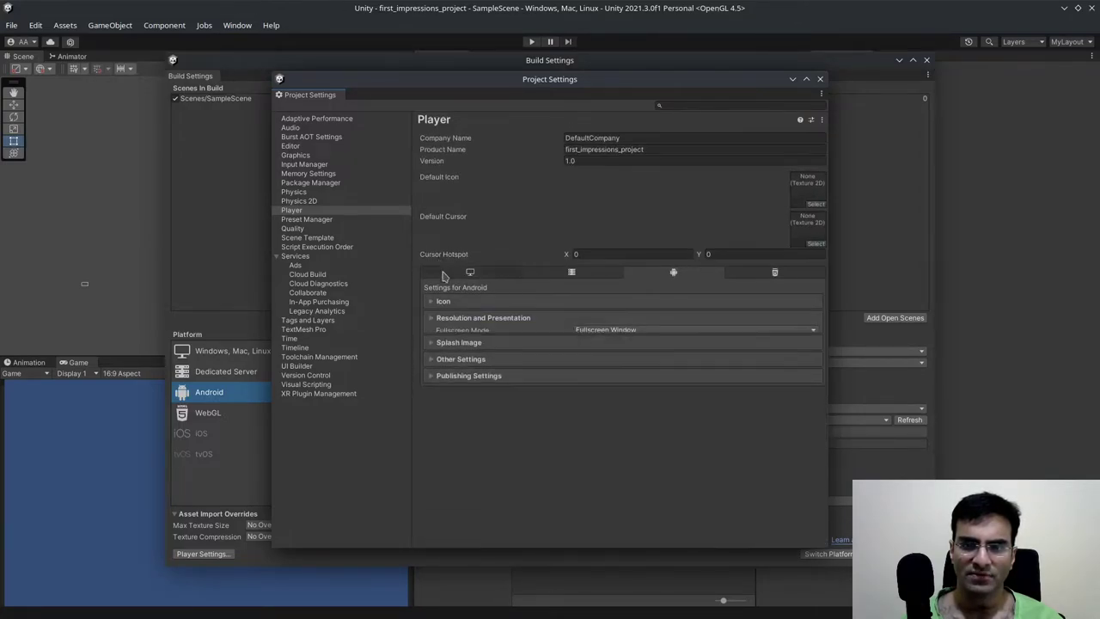
Review Other Settings, keeping Api Compatibility Level at .NET Standard 2.1 and checking Scripting Backend.
left_click(432, 353)
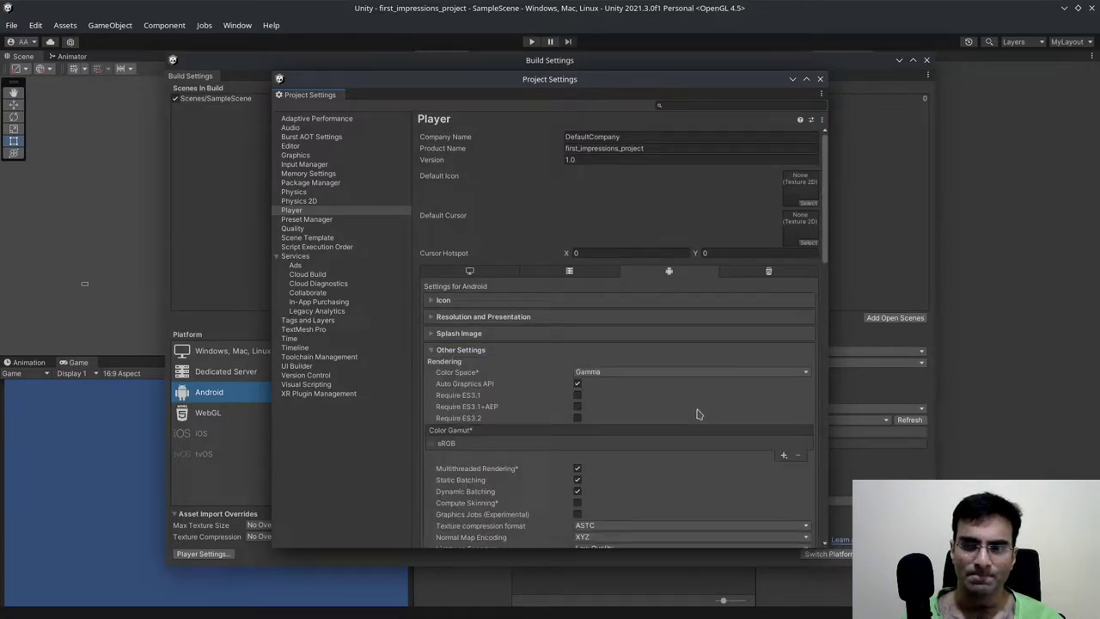
scroll(698, 414, "down", 8)
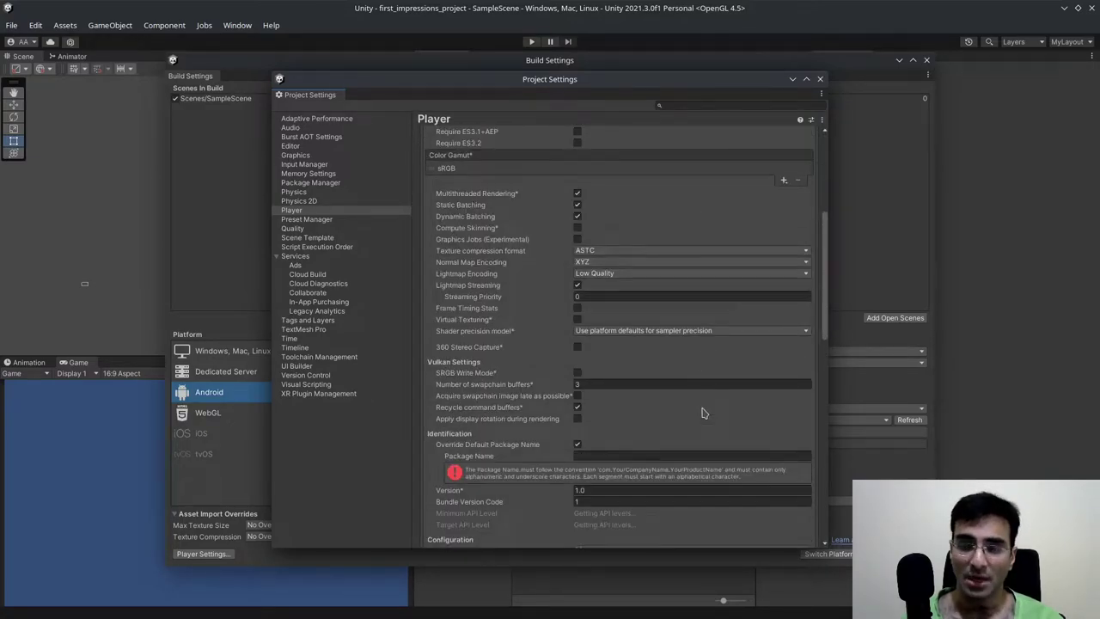
scroll(702, 413, "down", 5)
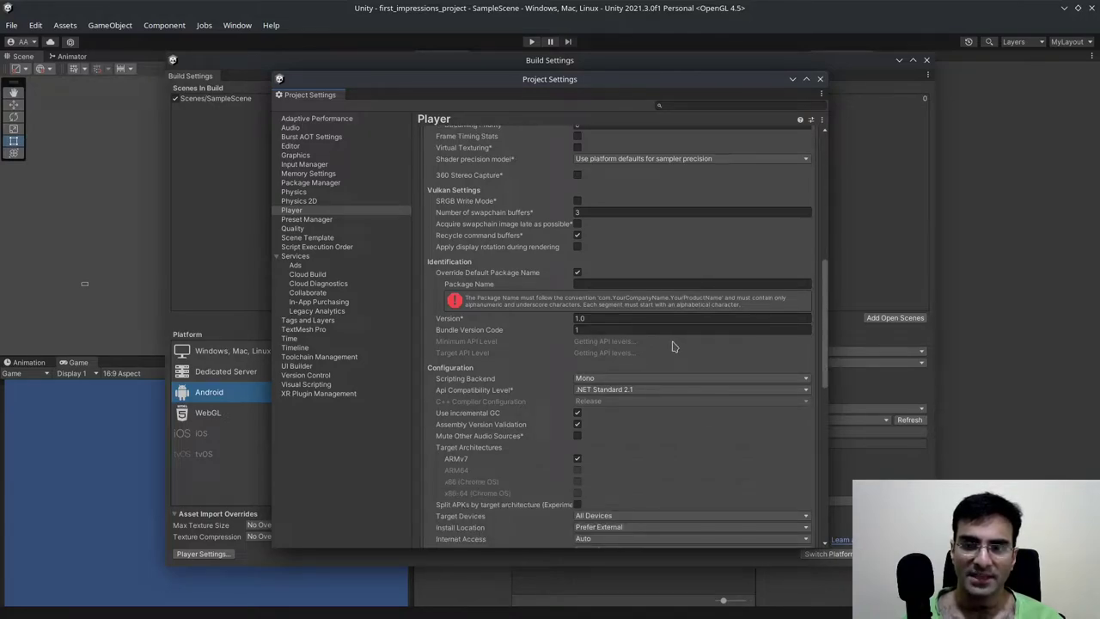
scroll(673, 346, "down", 2)
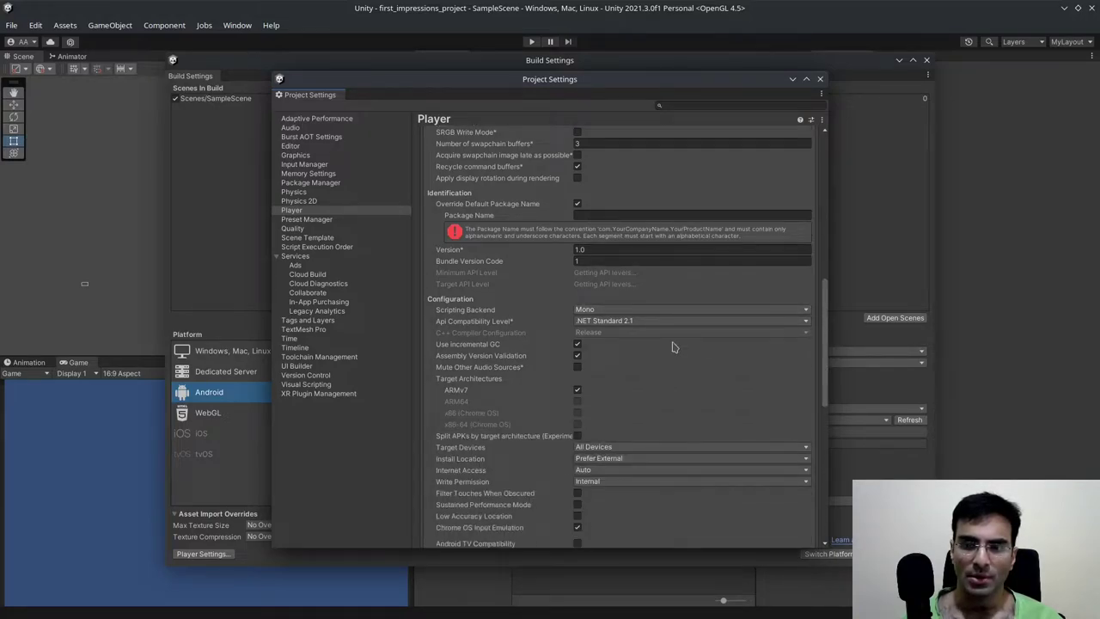
left_click(672, 322)
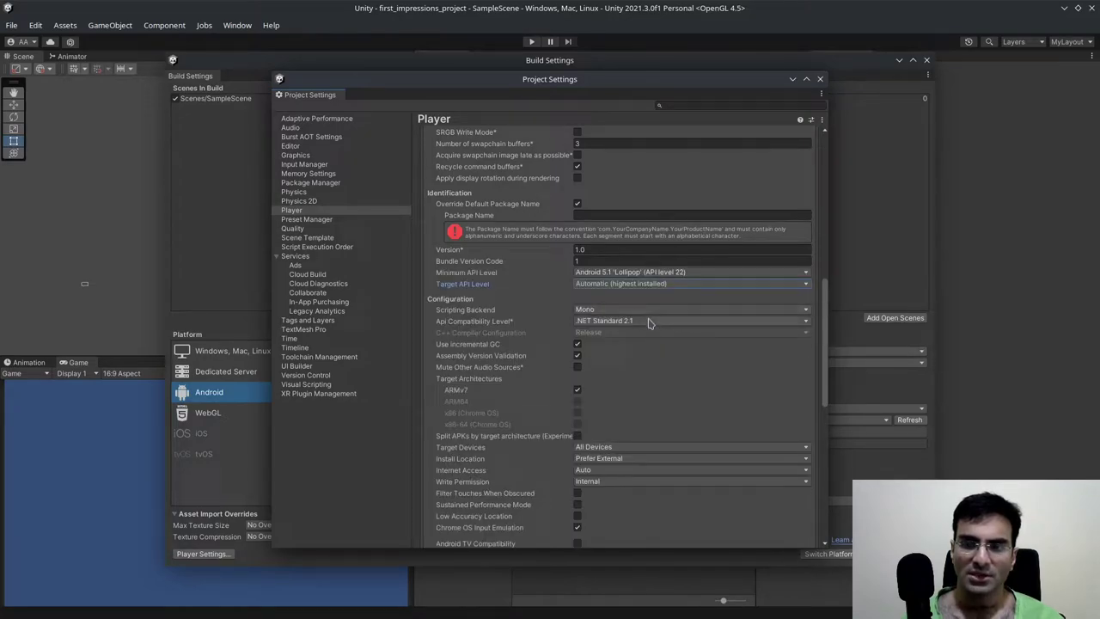
left_click(649, 322)
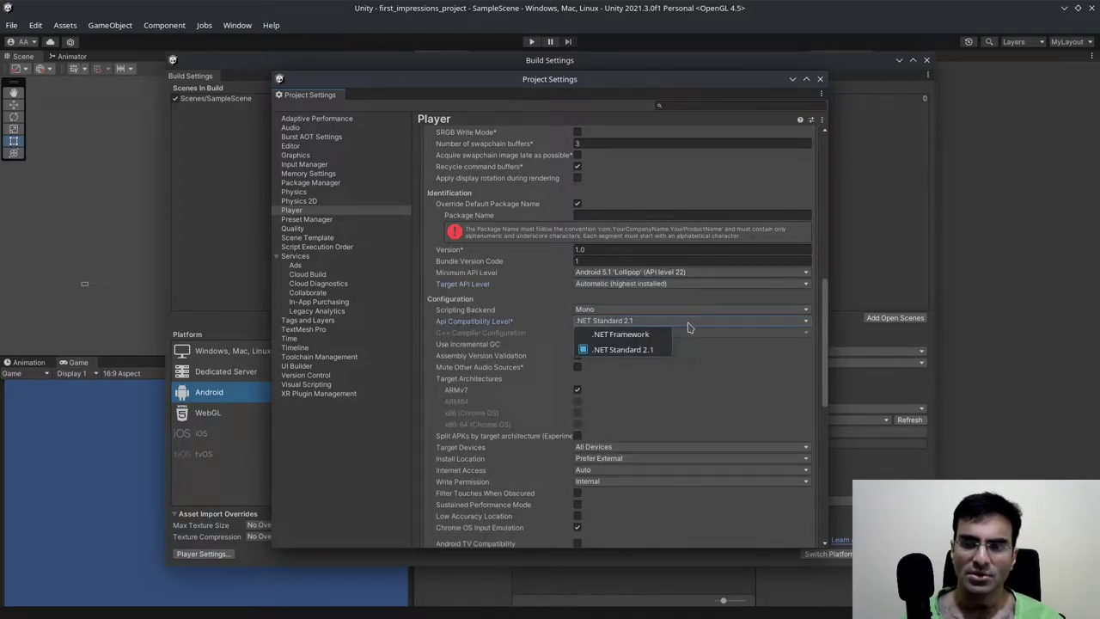
left_click(688, 326)
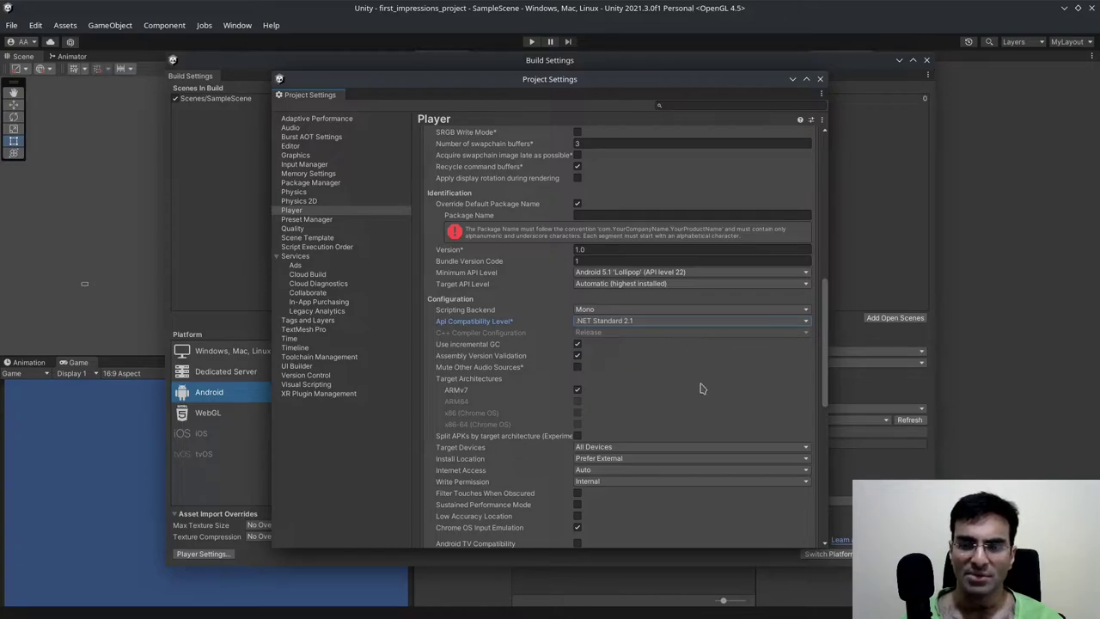
scroll(688, 369, "down", 1)
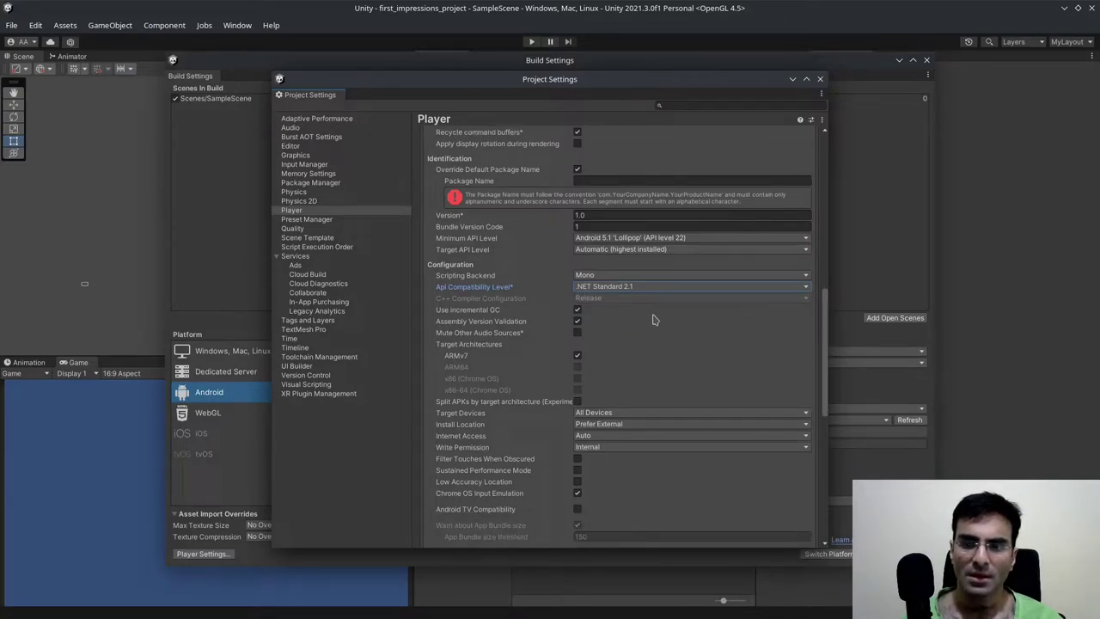
left_click(646, 275)
scroll(658, 327, "down", 11)
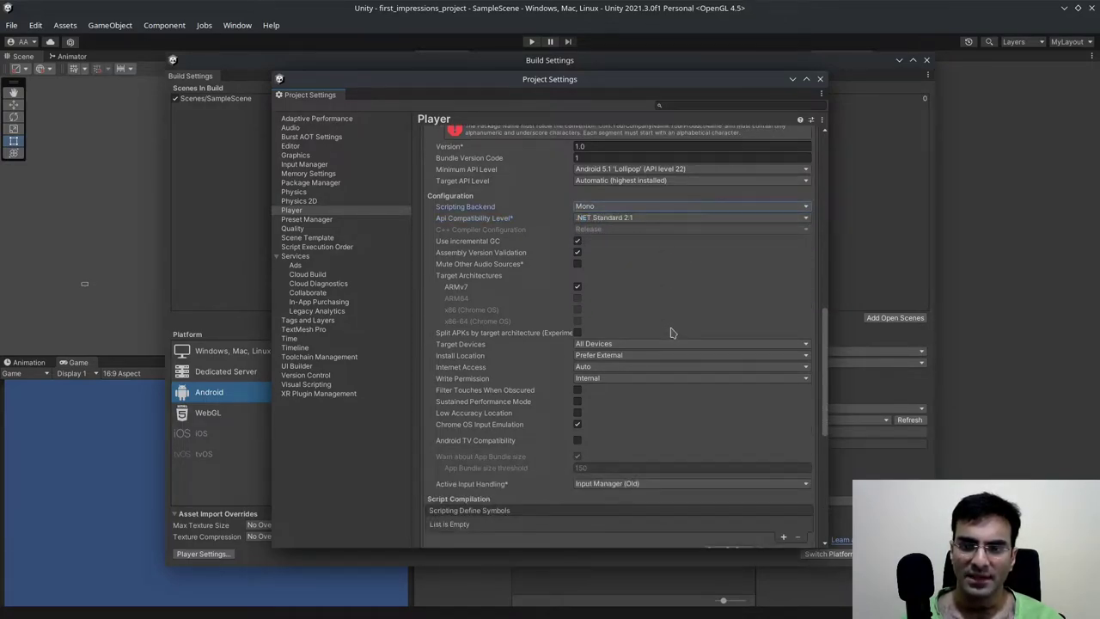
scroll(664, 358, "down", 2)
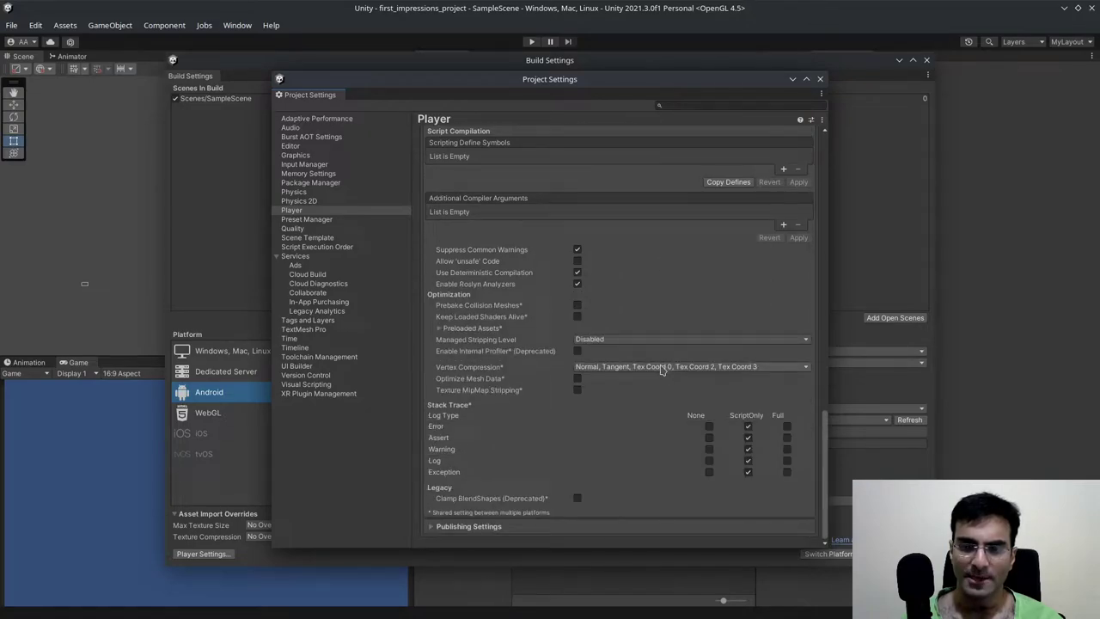
Expand and collapse the Publishing Settings, Icon, and Resolution and Presentation sections.
left_click(485, 526)
scroll(687, 327, "down", 9)
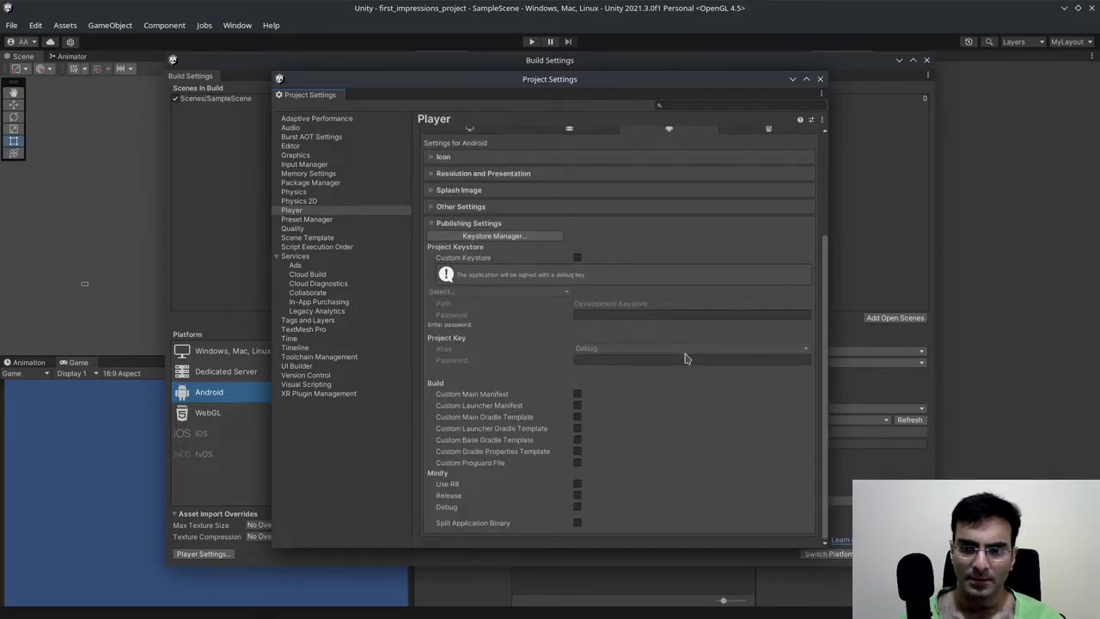
scroll(638, 410, "up", 5)
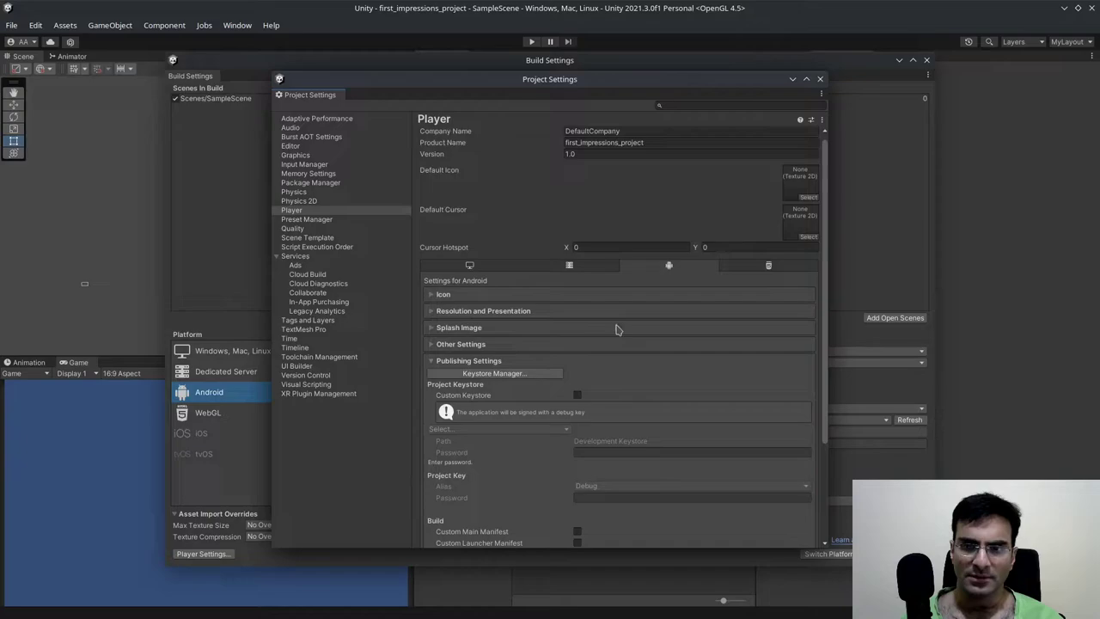
left_click(475, 367)
left_click(481, 303)
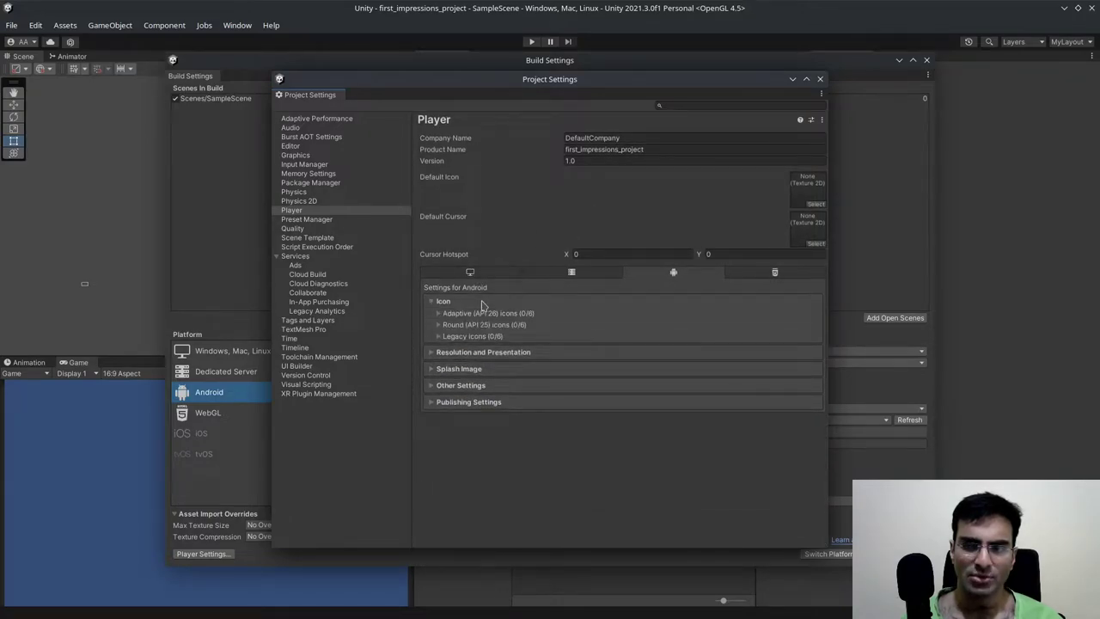
left_click(482, 302)
left_click(485, 318)
scroll(604, 391, "down", 4)
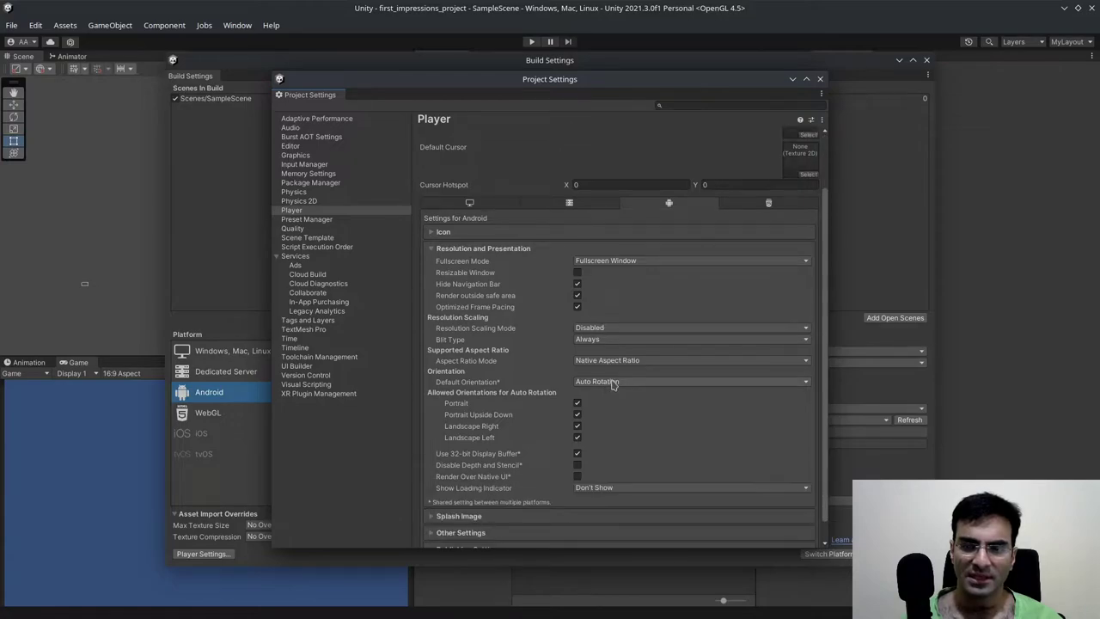
scroll(593, 378, "up", 3)
left_click(528, 300)
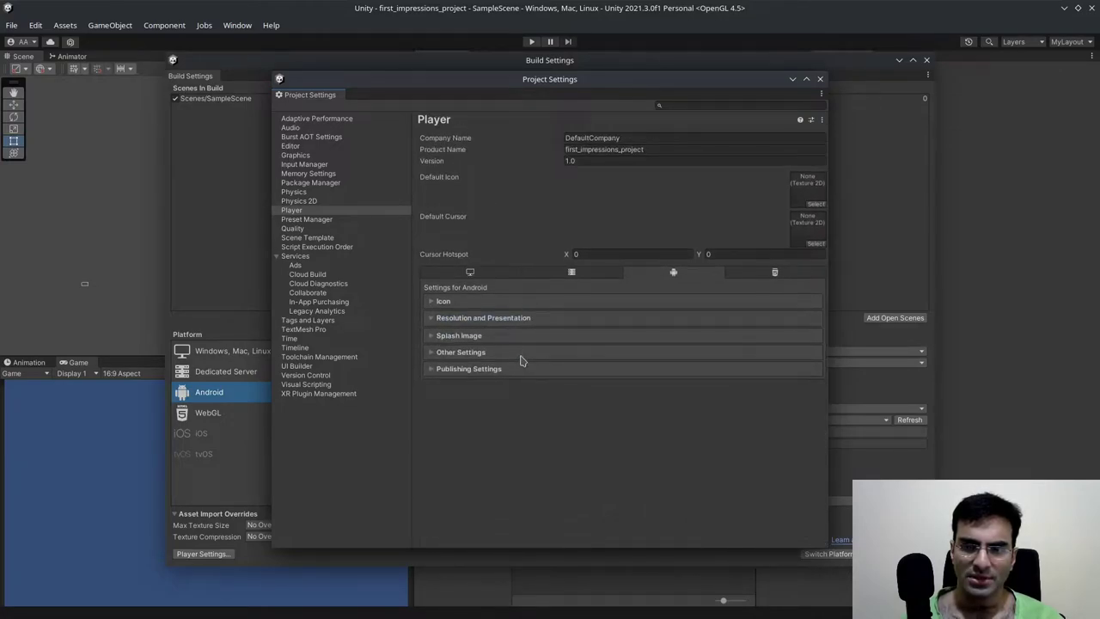
Look through the Splash Image section, then scroll down through Other Settings.
left_click(505, 337)
scroll(588, 371, "down", 1)
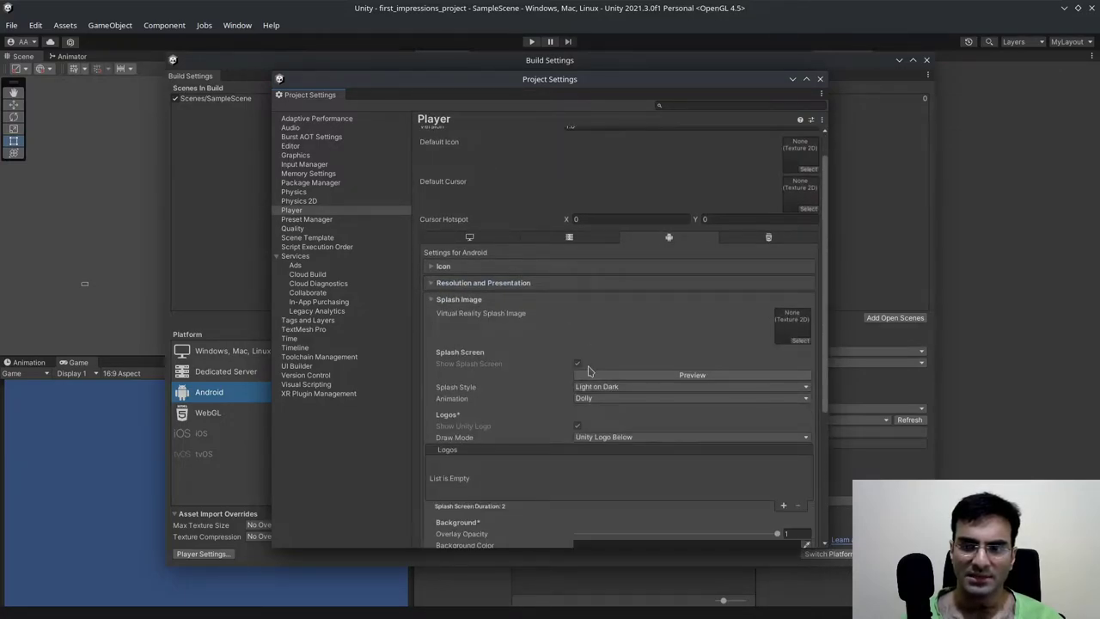
left_click(505, 300)
left_click(507, 355)
scroll(532, 356, "down", 1)
scroll(541, 355, "down", 12)
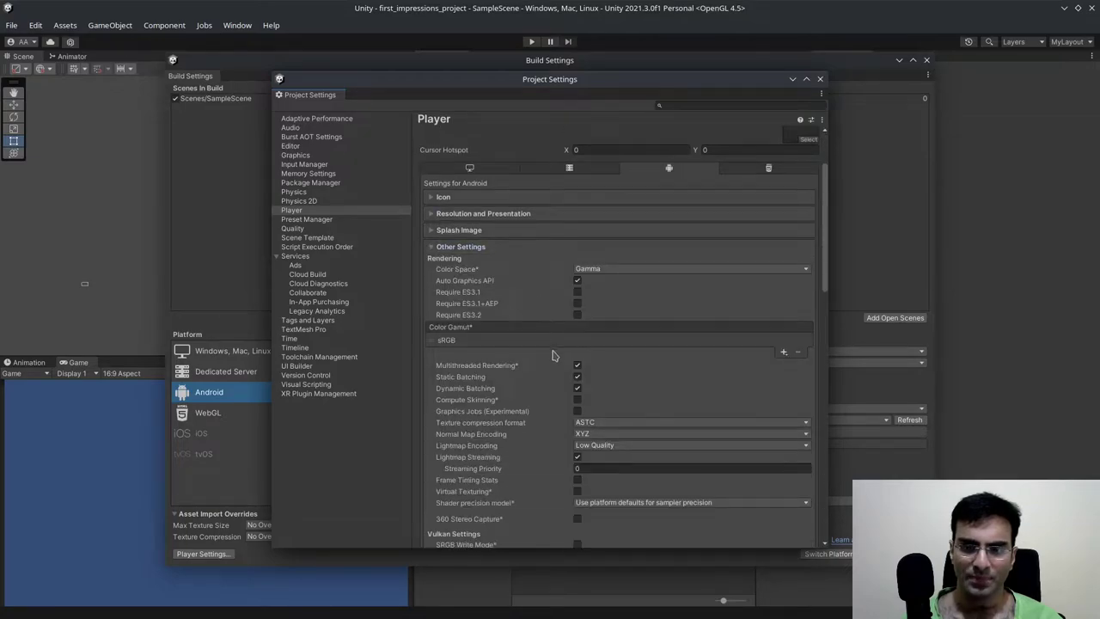
scroll(560, 353, "down", 5)
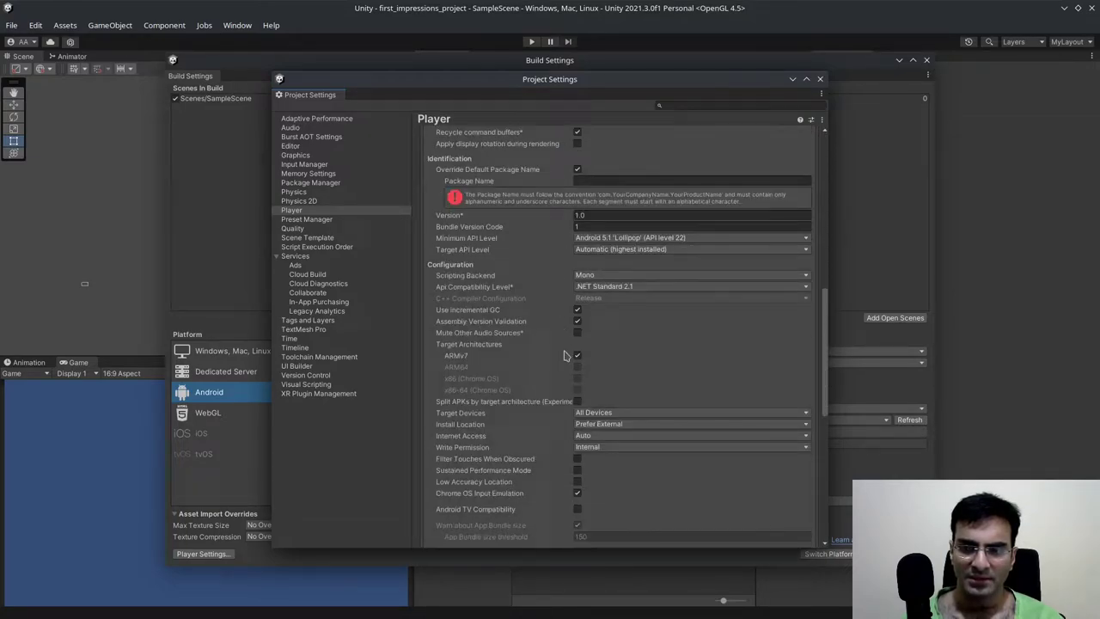
left_click(819, 79)
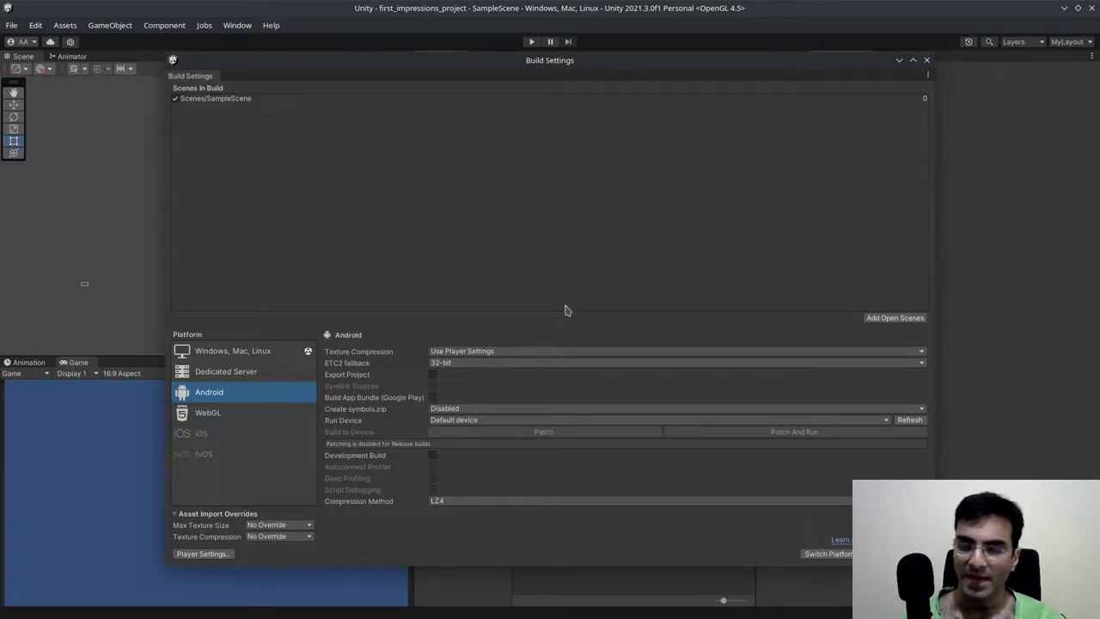
left_click(526, 364)
left_click(525, 365)
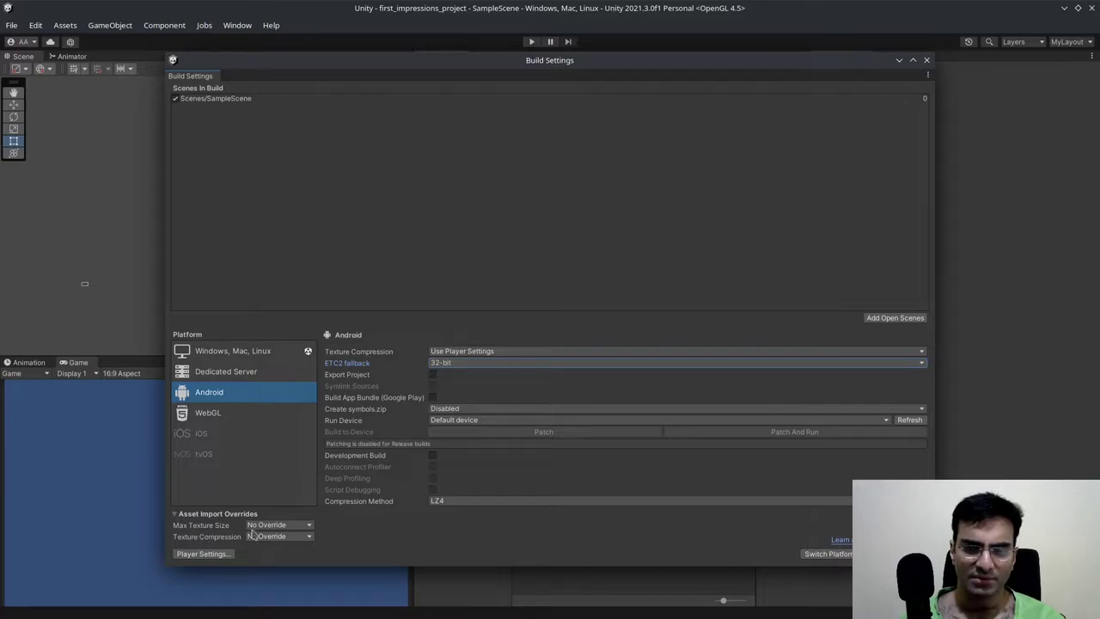
left_click(307, 525)
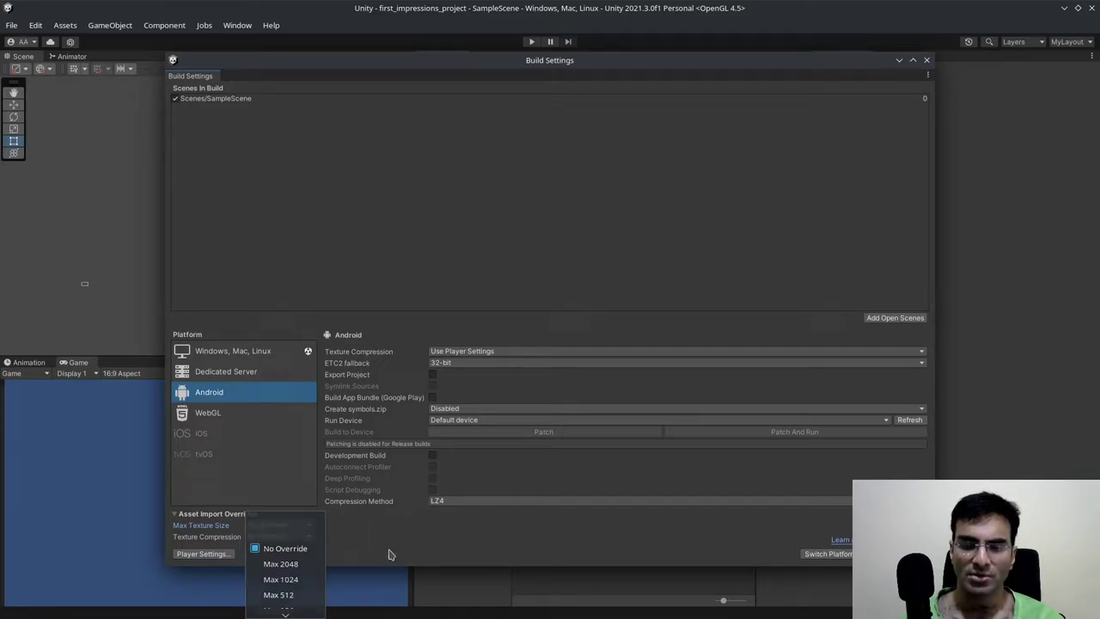
left_click(393, 548)
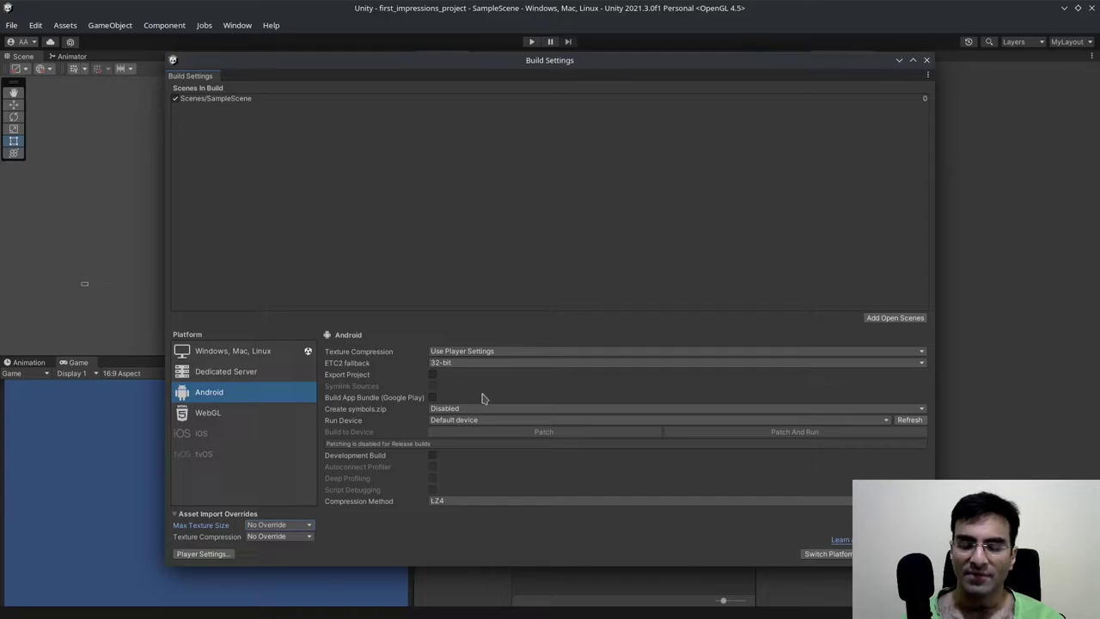
left_click(307, 528)
left_click(486, 499)
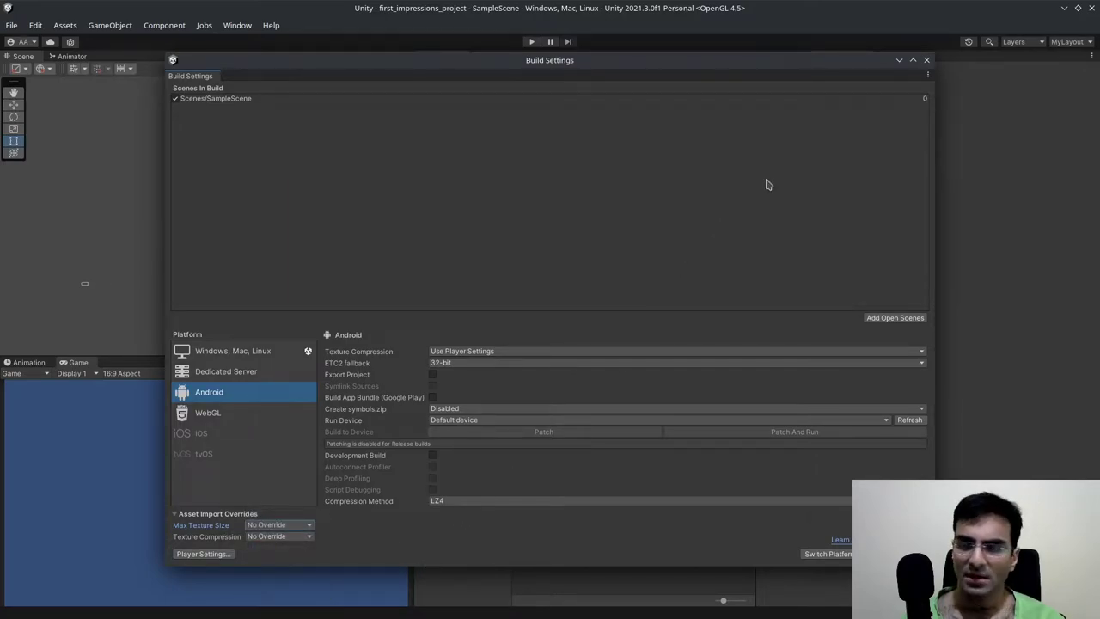
Close Build Settings and switch the side panel from Plastic SCM setup to the Inspector.
left_click(926, 60)
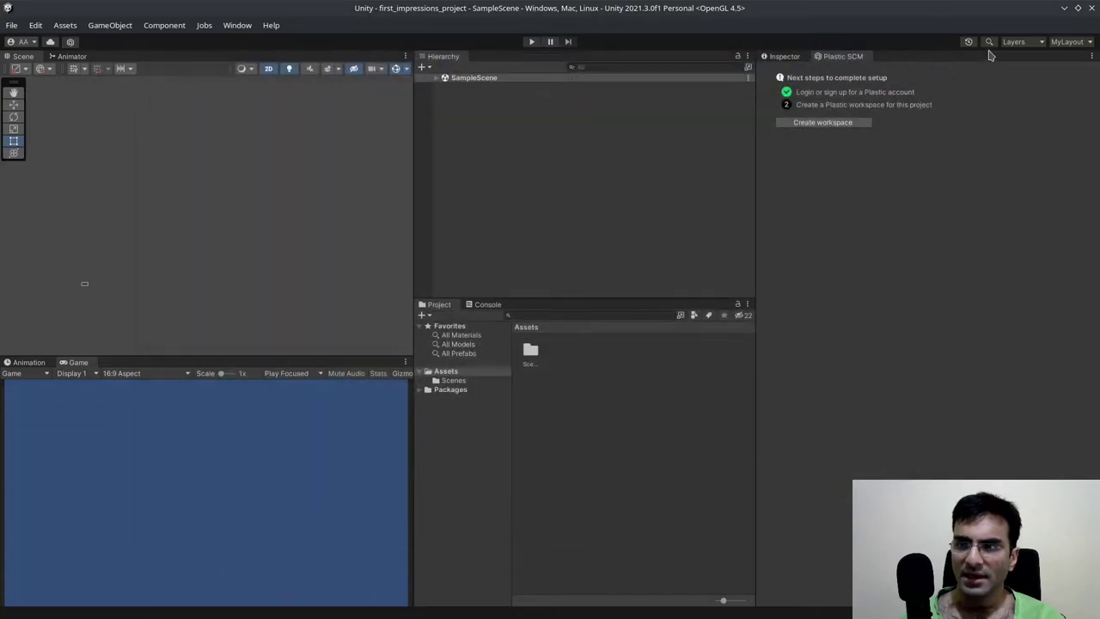
left_click(1036, 47)
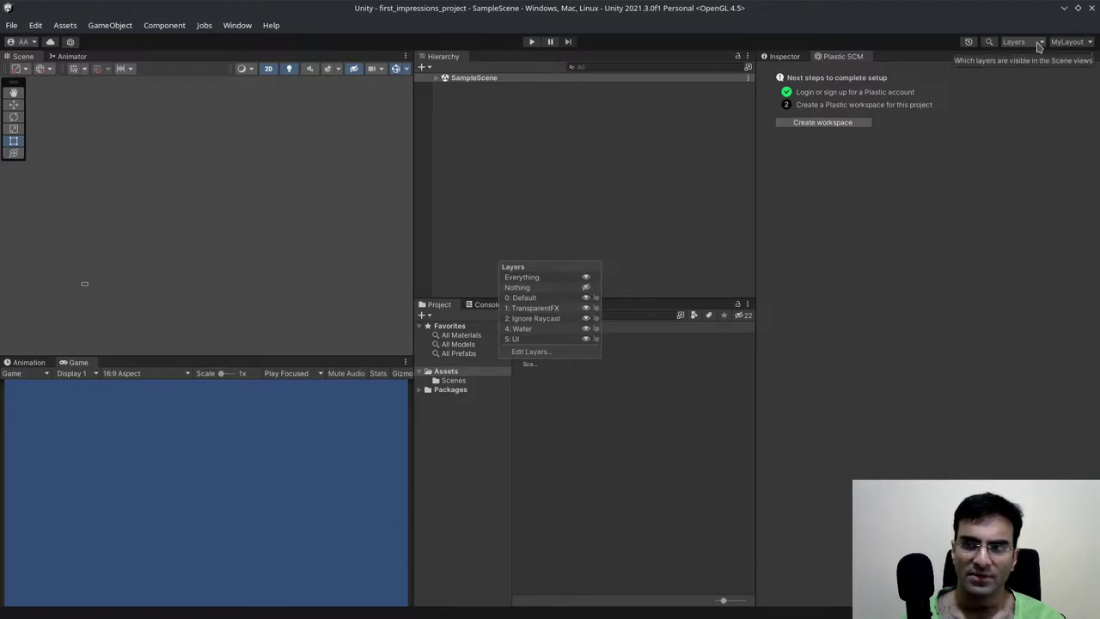
left_click(842, 57)
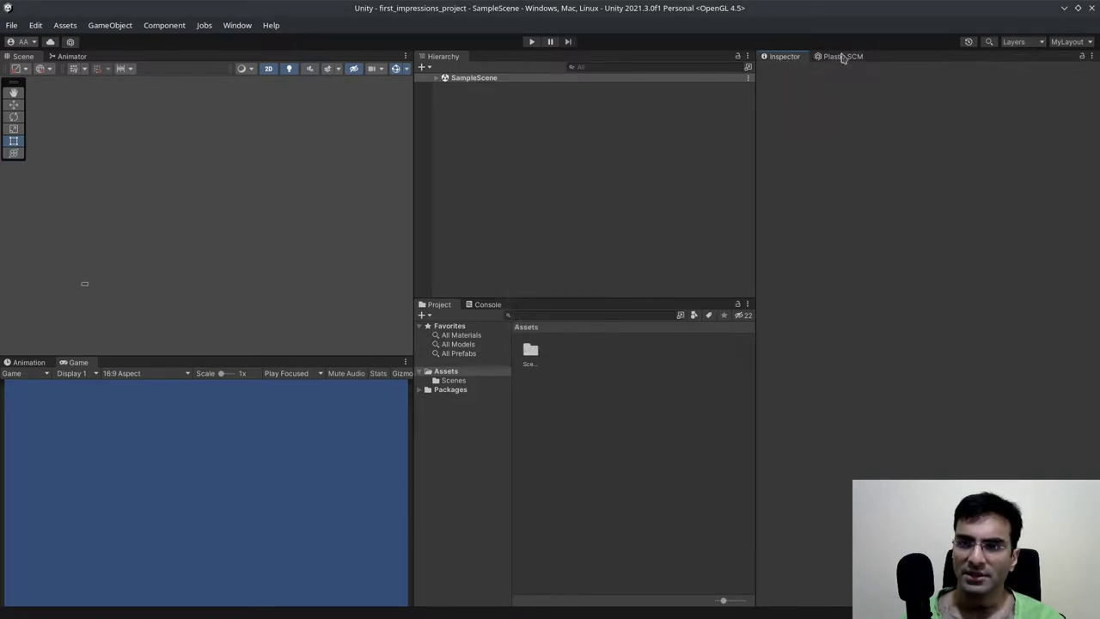
Open and dismiss the Layers visibility list twice without changing anything.
left_click(1038, 44)
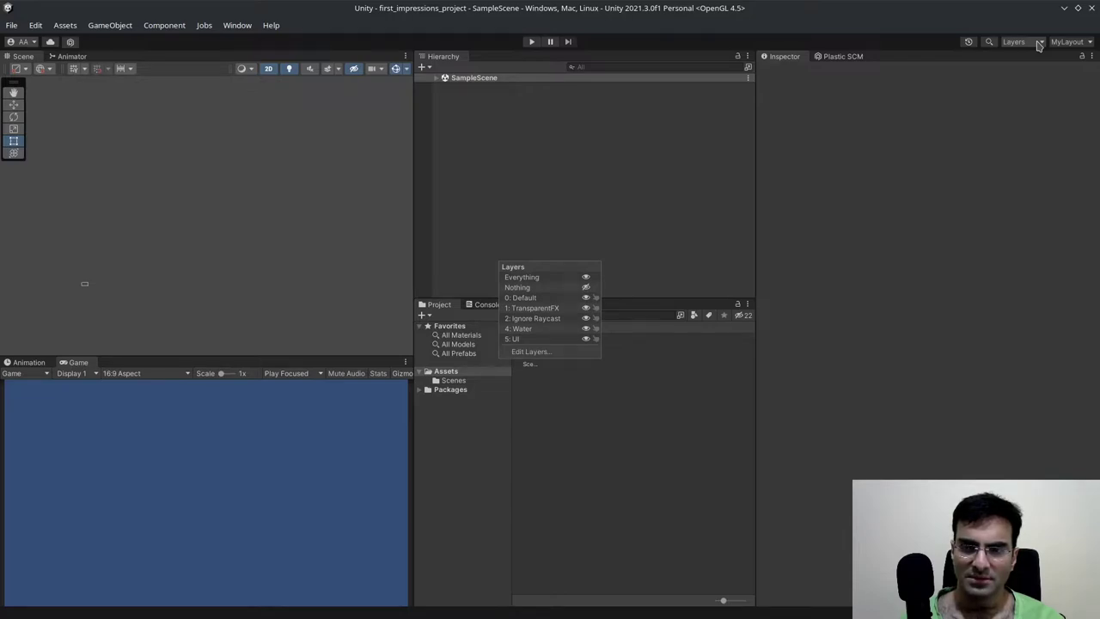
left_click(567, 232)
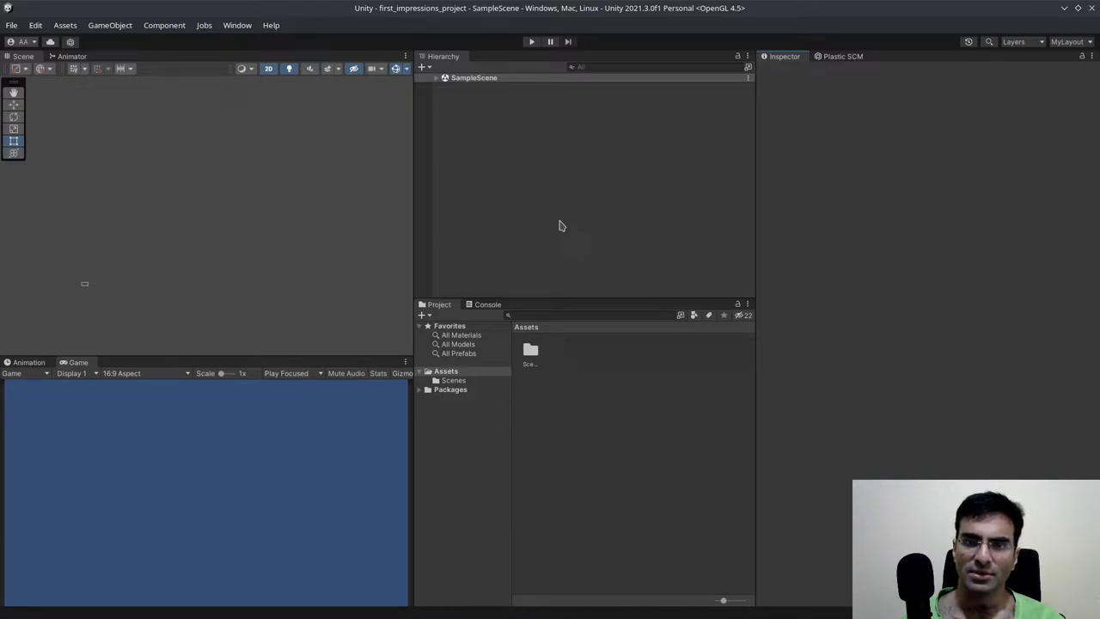
left_click(1022, 44)
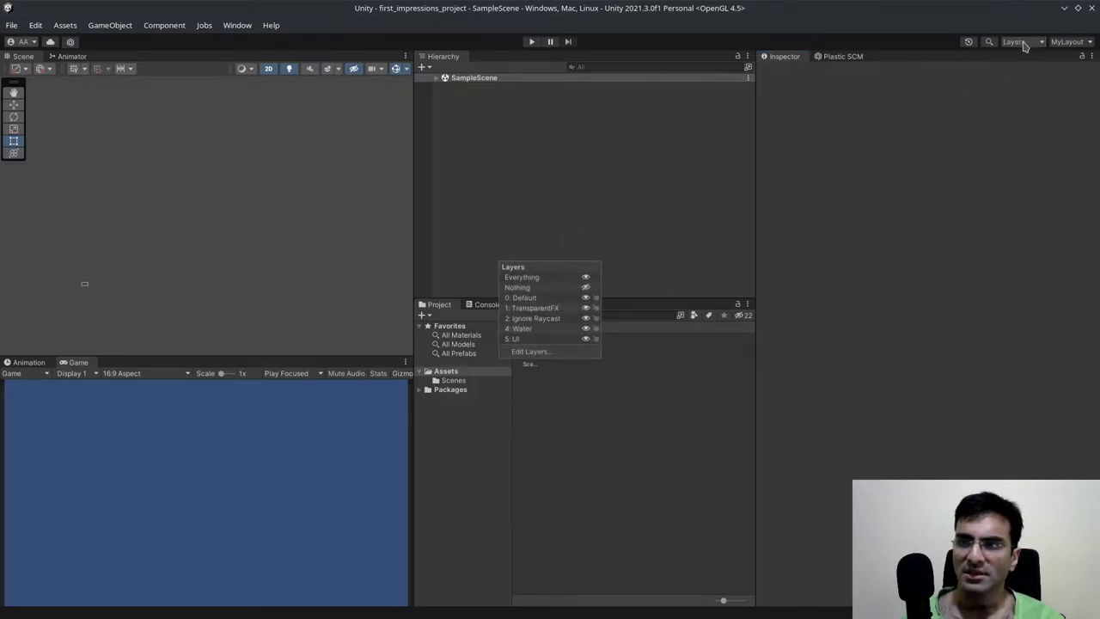
left_click(649, 155)
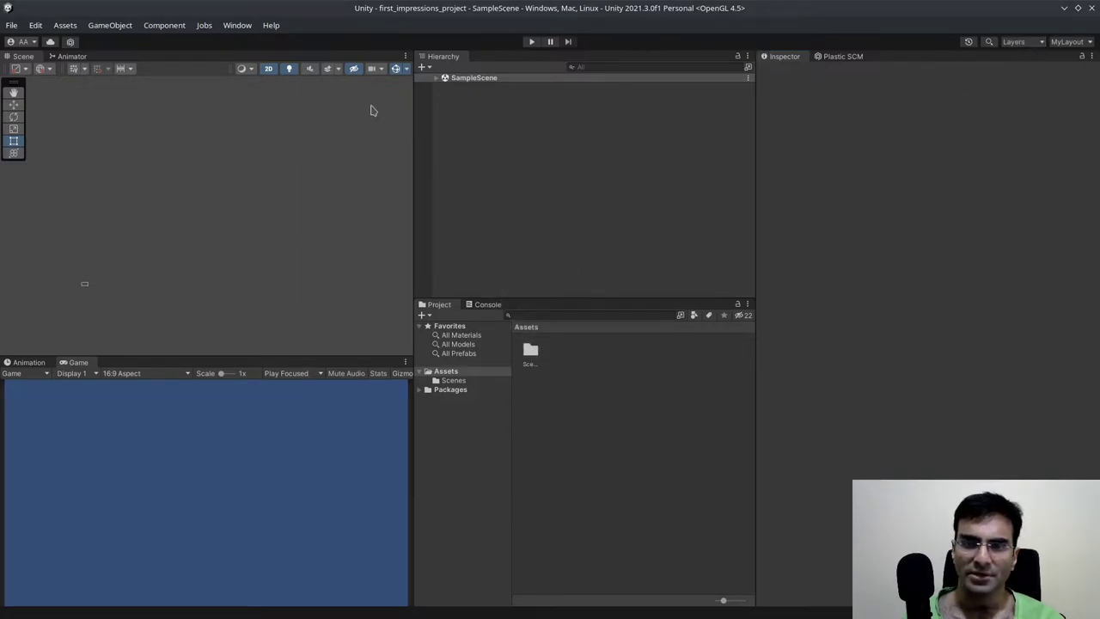
left_click(381, 70)
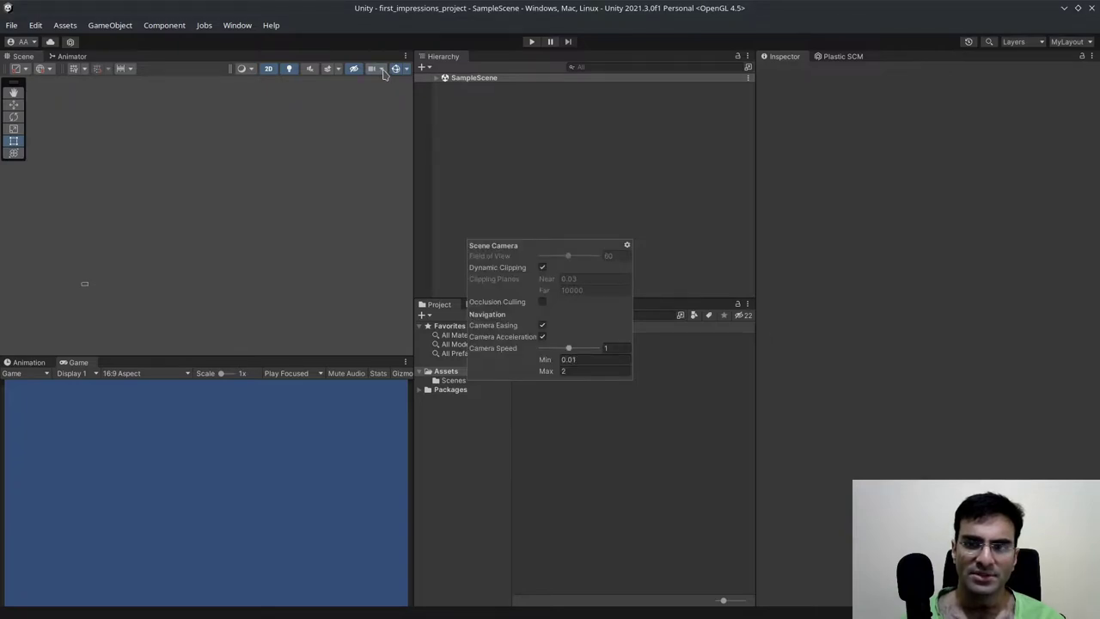
left_click(289, 159)
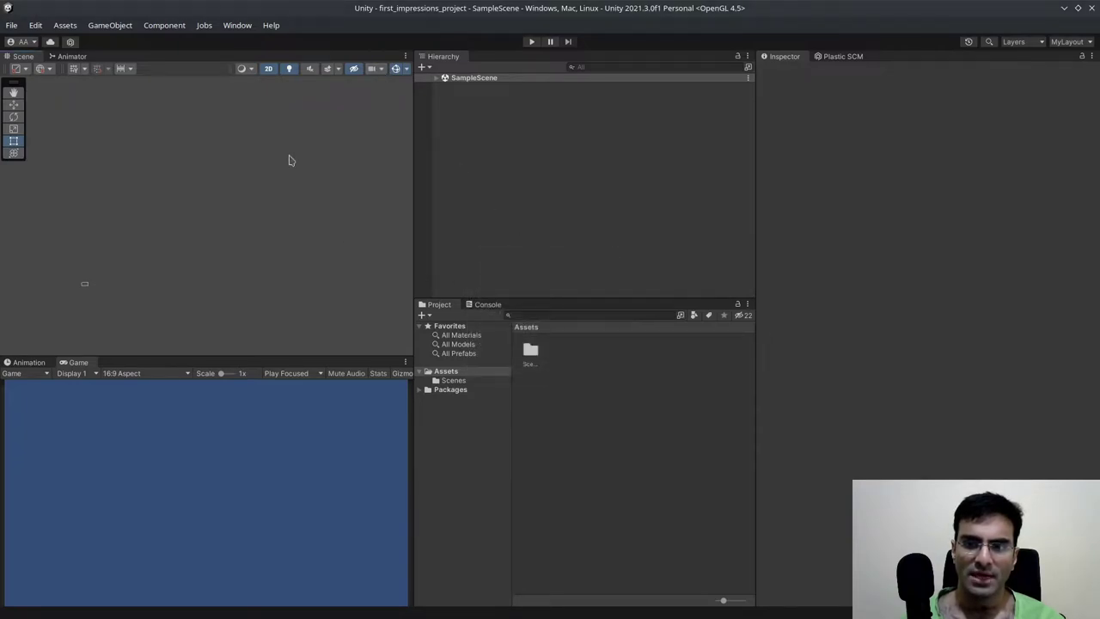
left_click(341, 72)
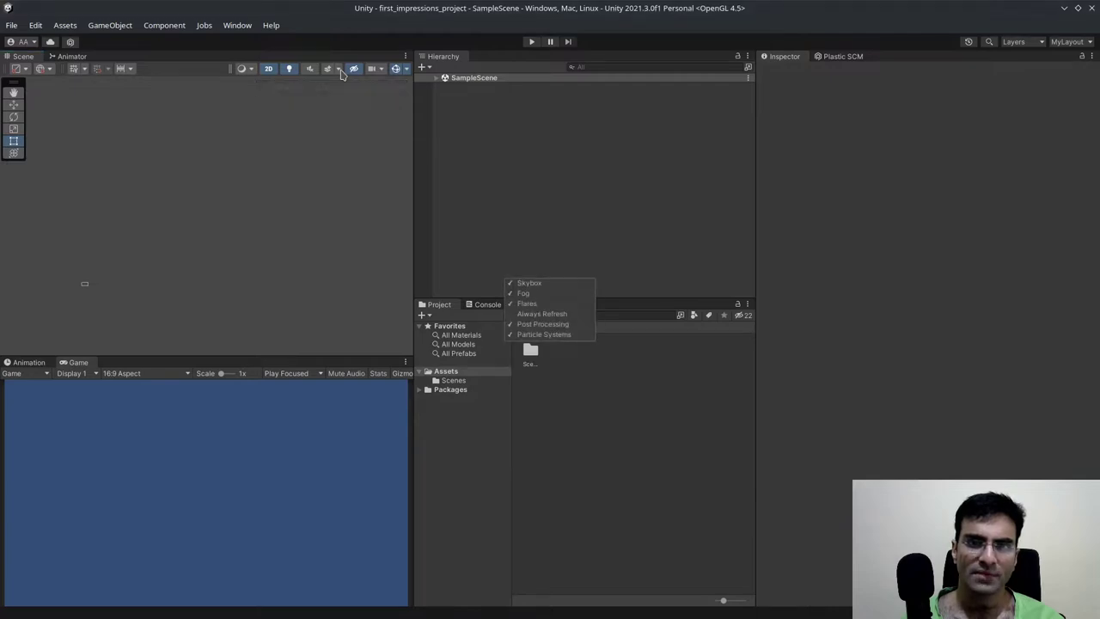
left_click(341, 72)
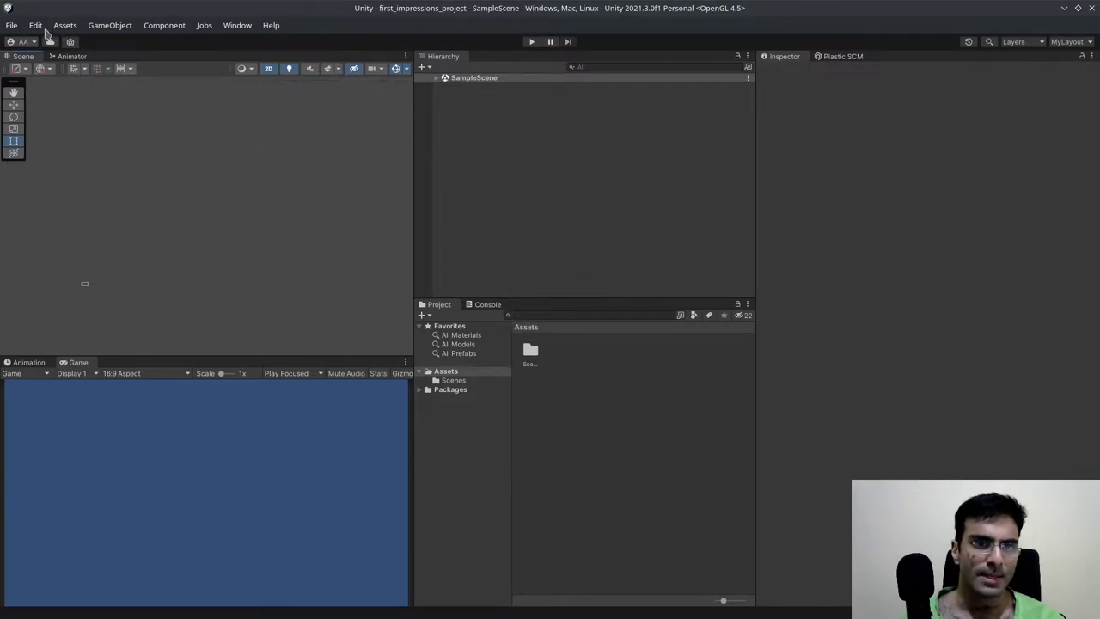
Look over the Jobs > Burst options, then open the Plastic SCM panel from Window.
left_click(204, 25)
mouse_move(230, 42)
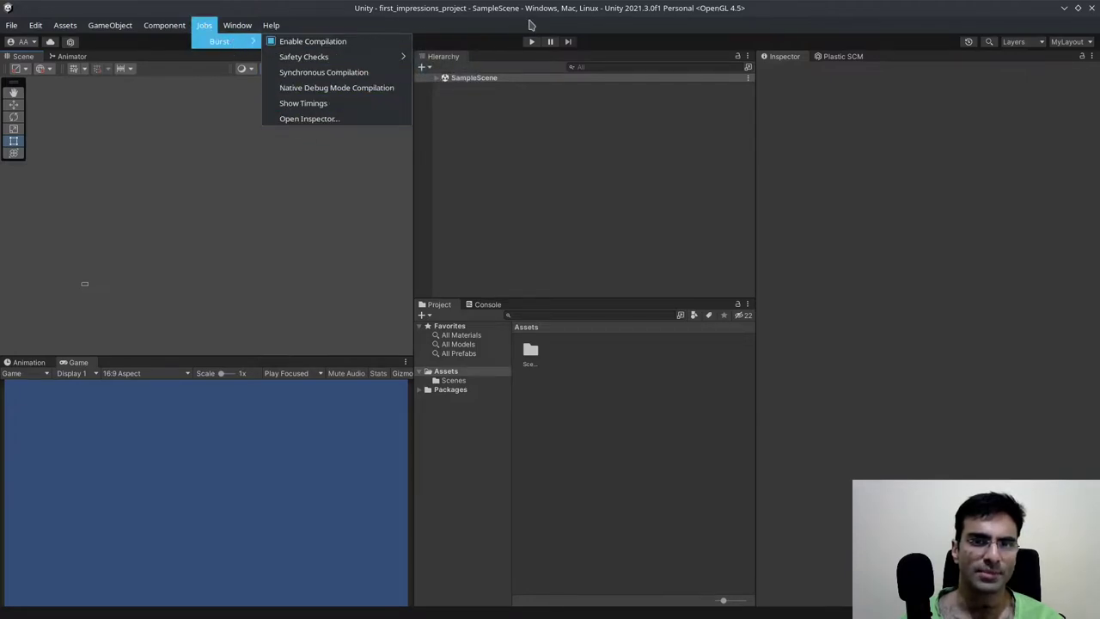
left_click(447, 37)
left_click(237, 25)
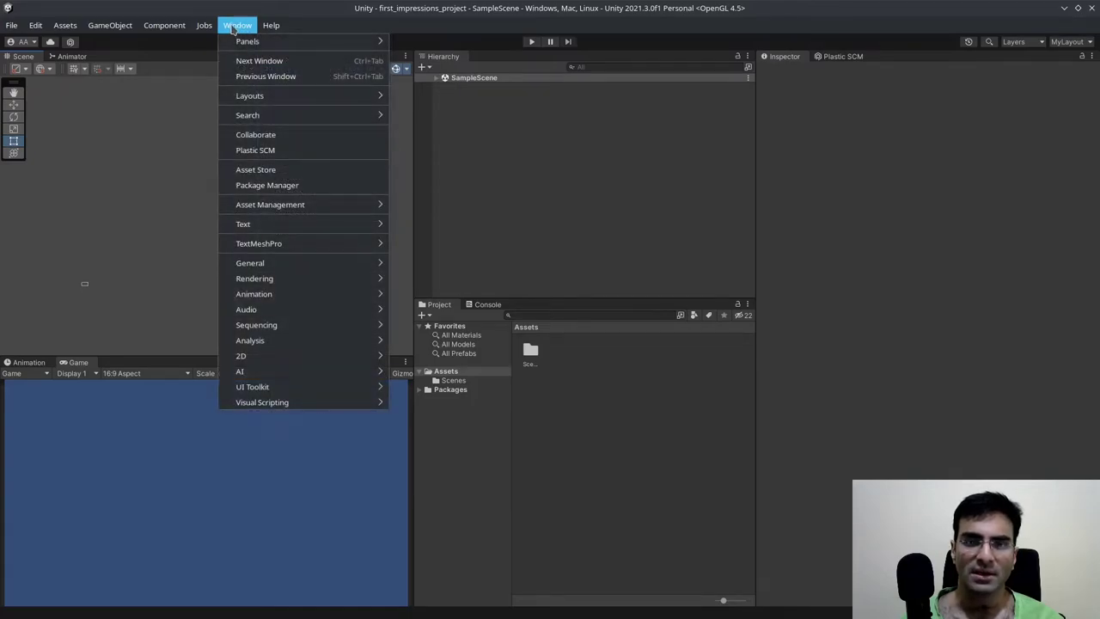
left_click(267, 152)
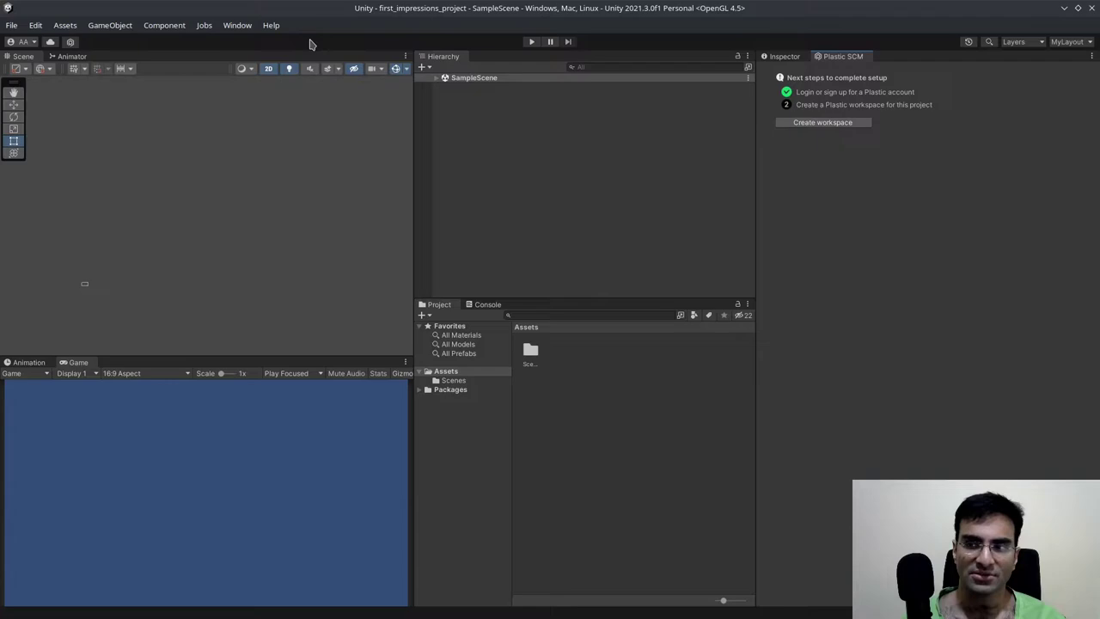
Browse the Component and Window menus and close them unused.
left_click(206, 26)
mouse_move(168, 25)
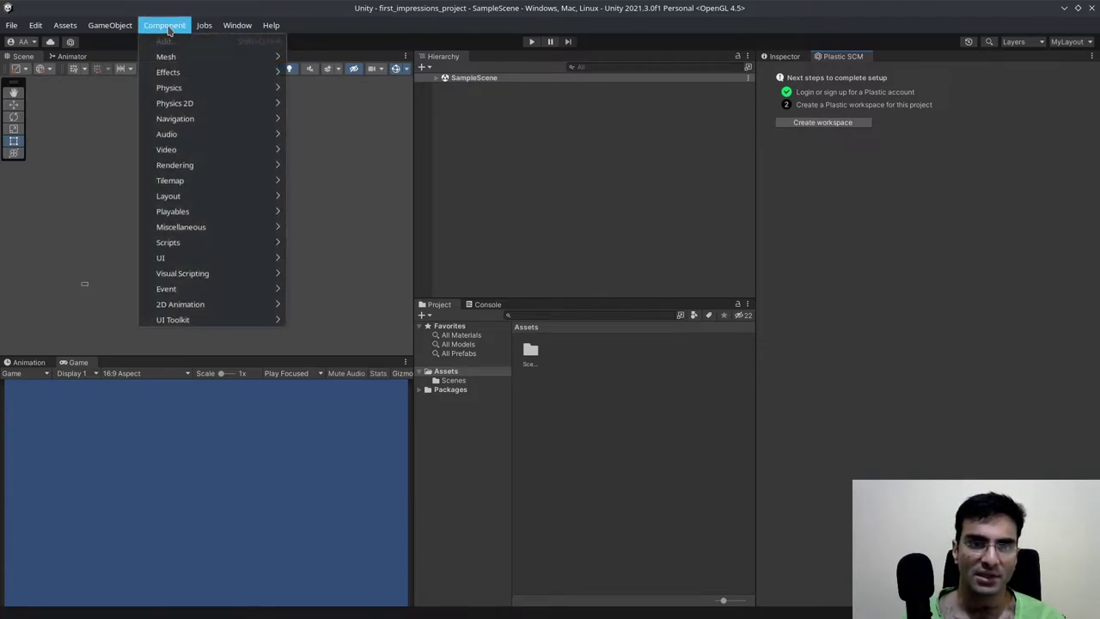
mouse_move(237, 25)
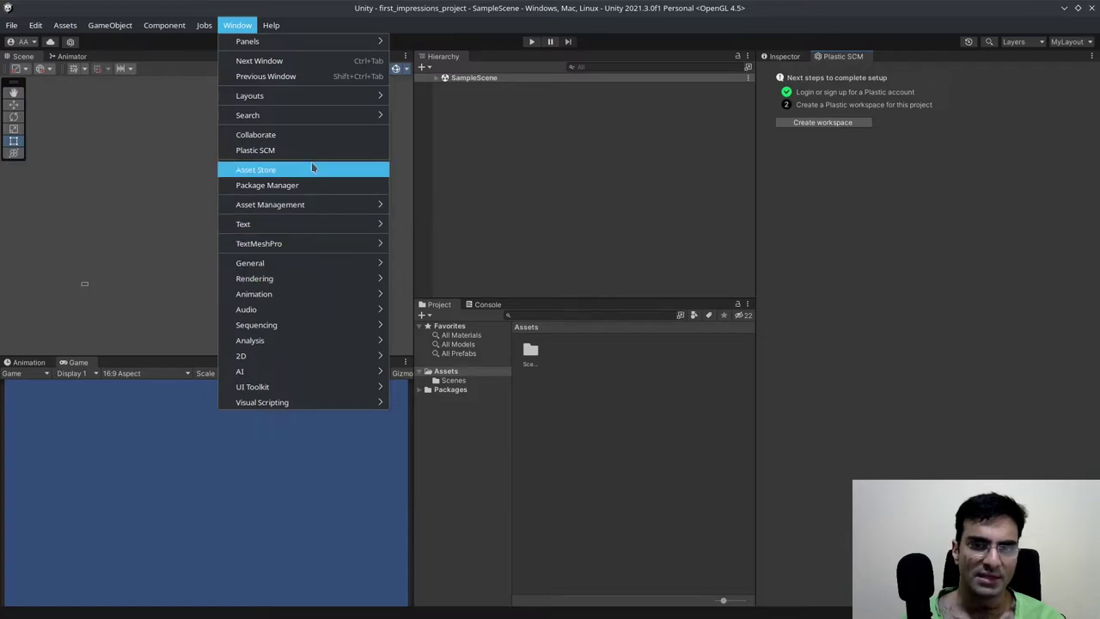
left_click(436, 79)
Expand SampleScene and open Main Camera's context menu twice, closing it unused.
left_click(435, 78)
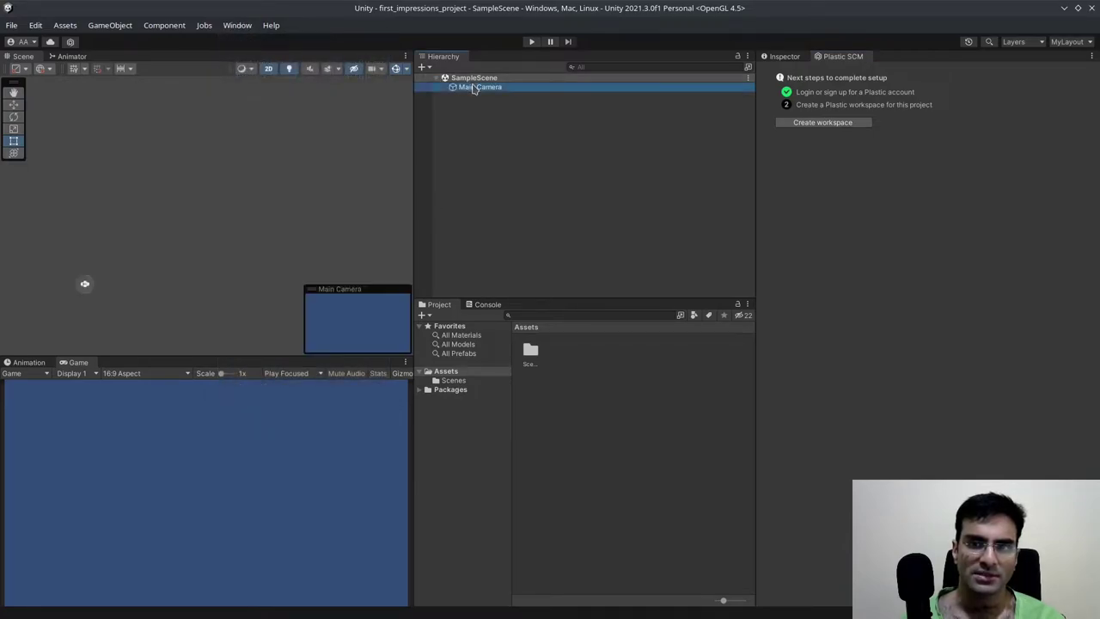
right_click(468, 87)
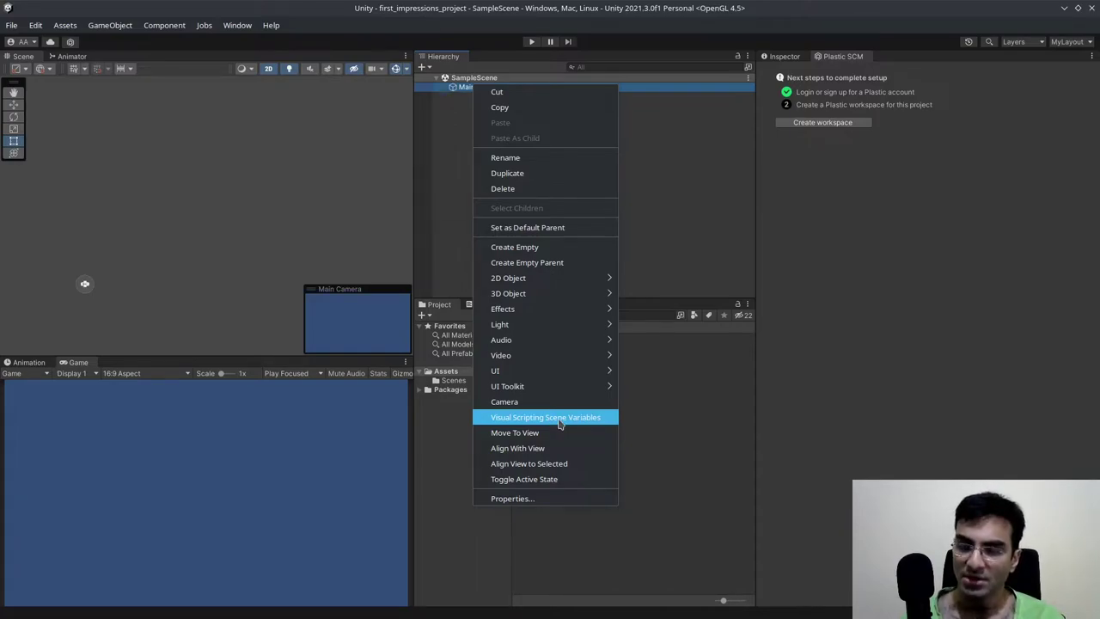
left_click(898, 400)
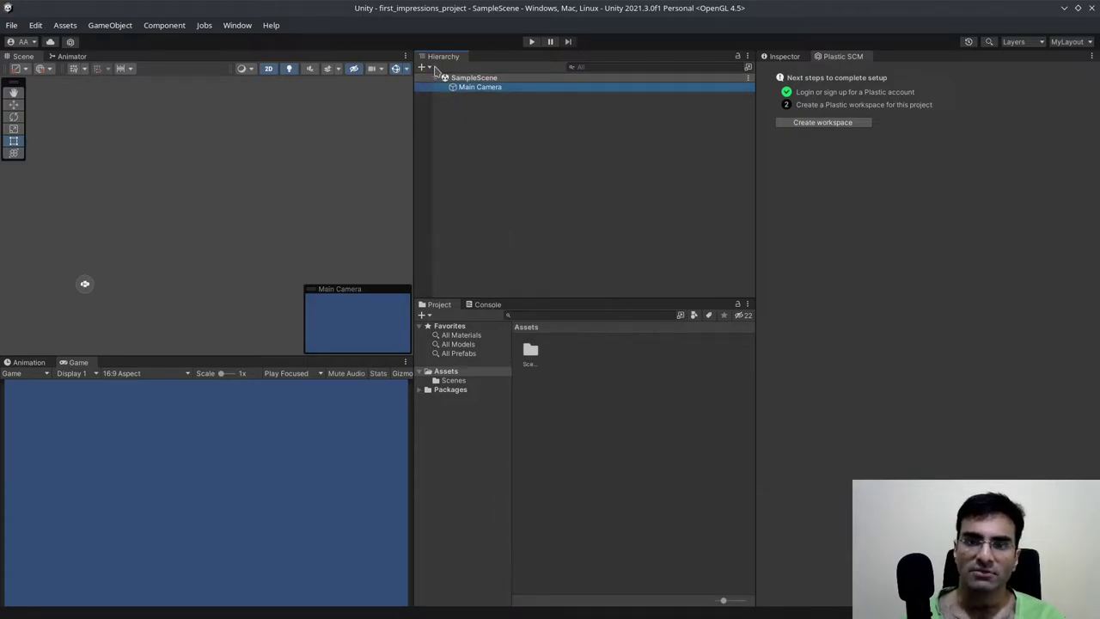
right_click(492, 94)
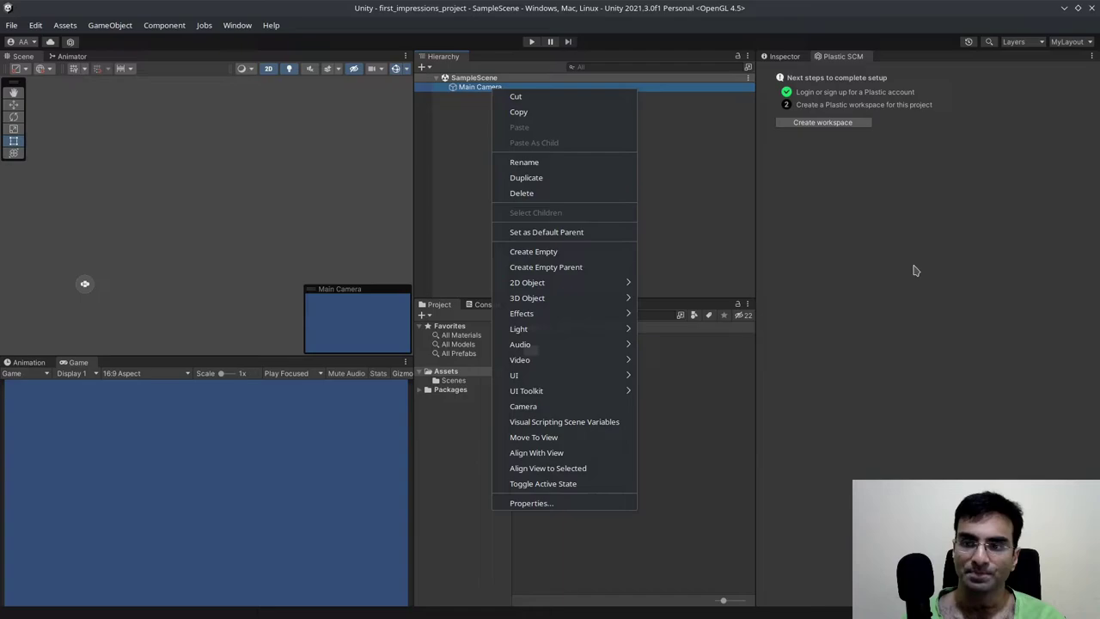
left_click(842, 282)
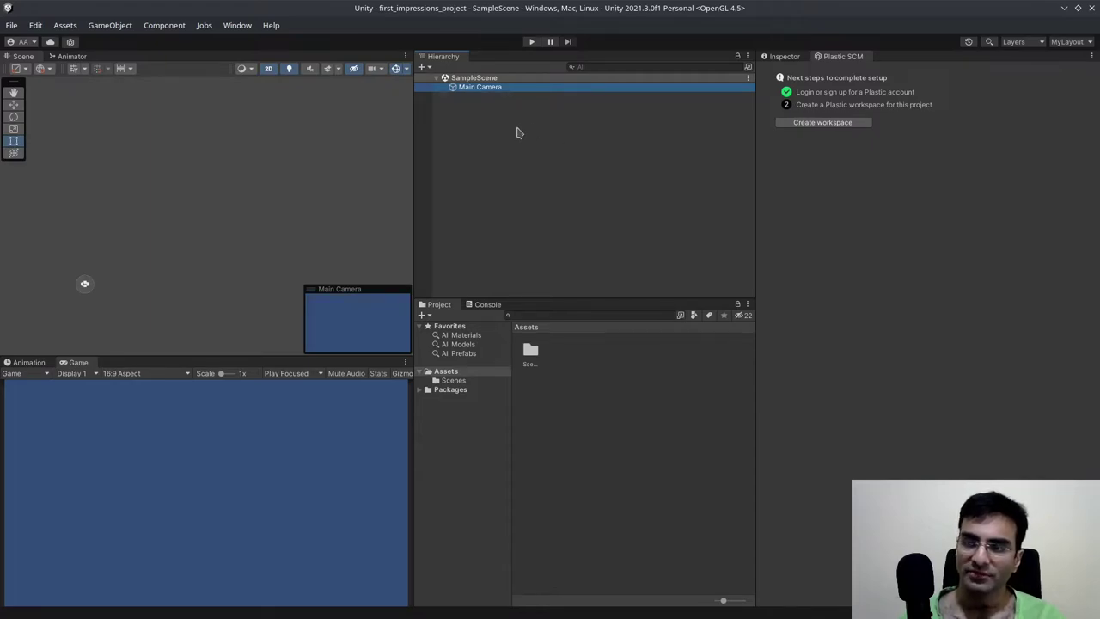
Browse the create submenus in Main Camera's context menu, closing it without adding anything.
right_click(486, 87)
mouse_move(590, 373)
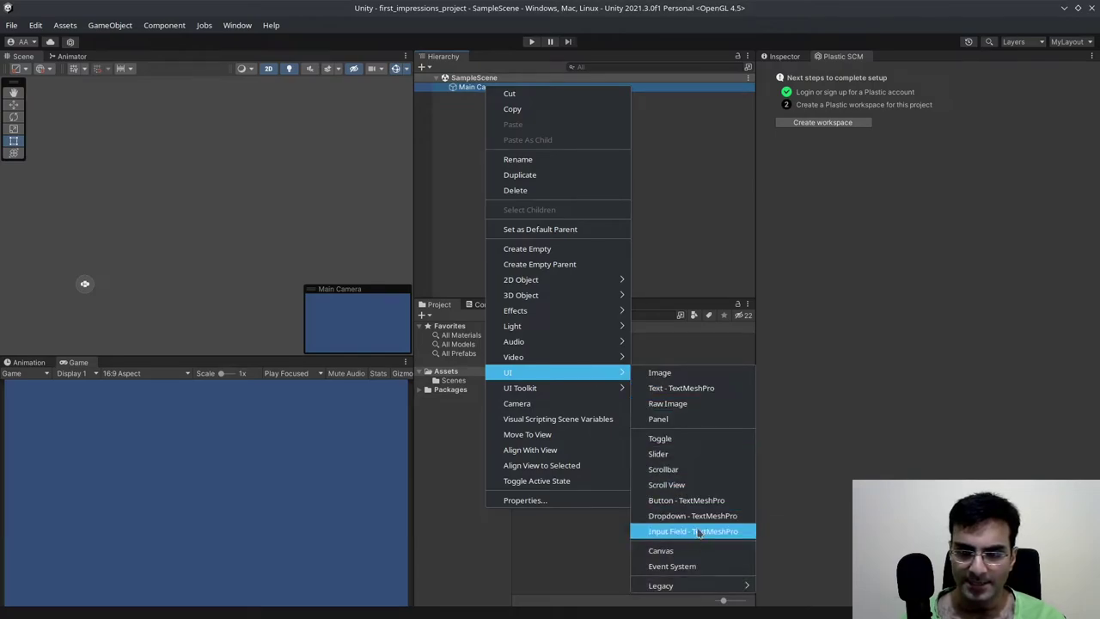
mouse_move(693, 588)
mouse_move(545, 353)
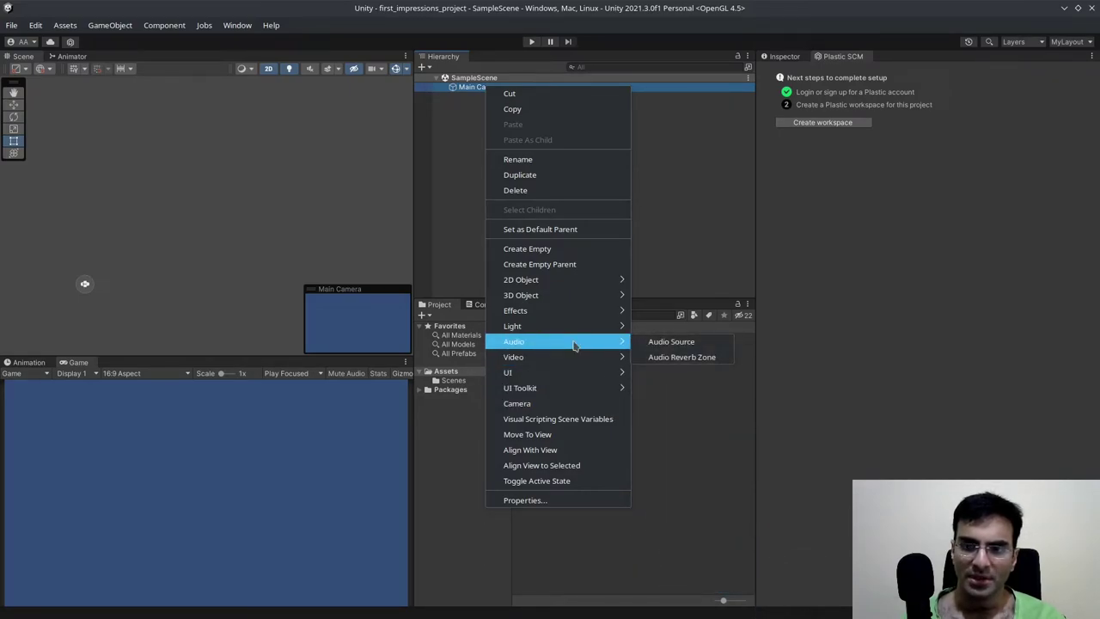
mouse_move(580, 330)
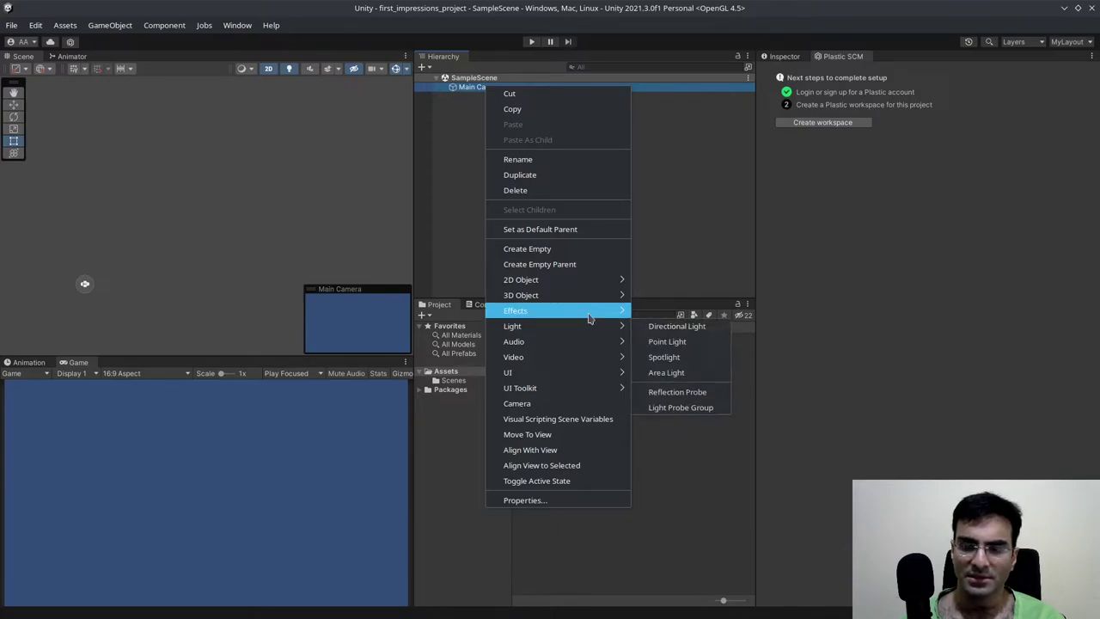
mouse_move(596, 297)
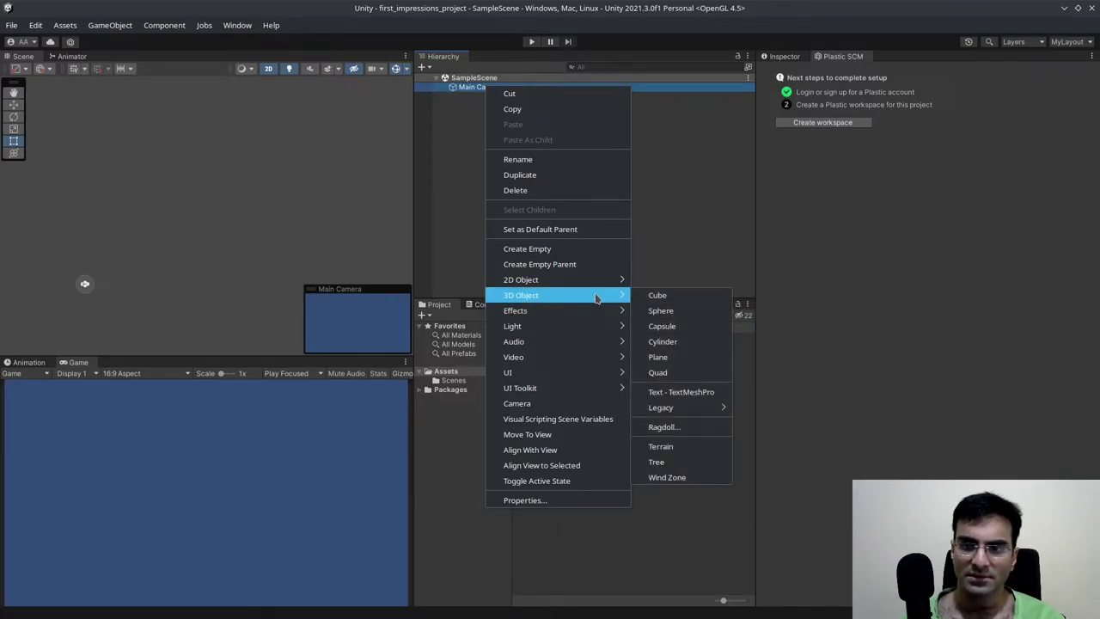
mouse_move(605, 278)
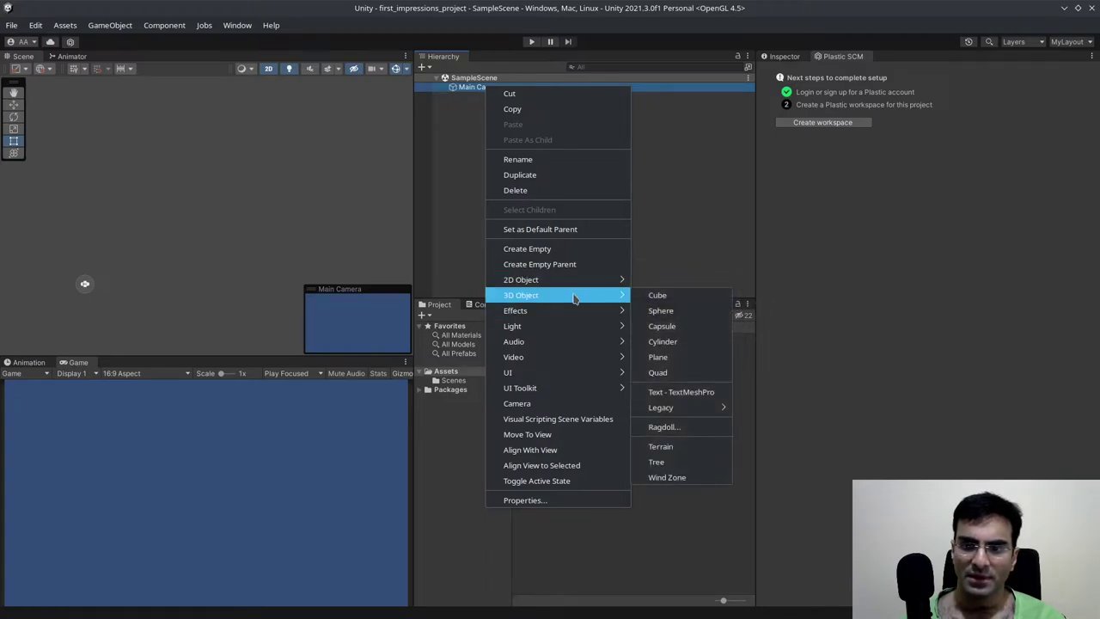
mouse_move(666, 411)
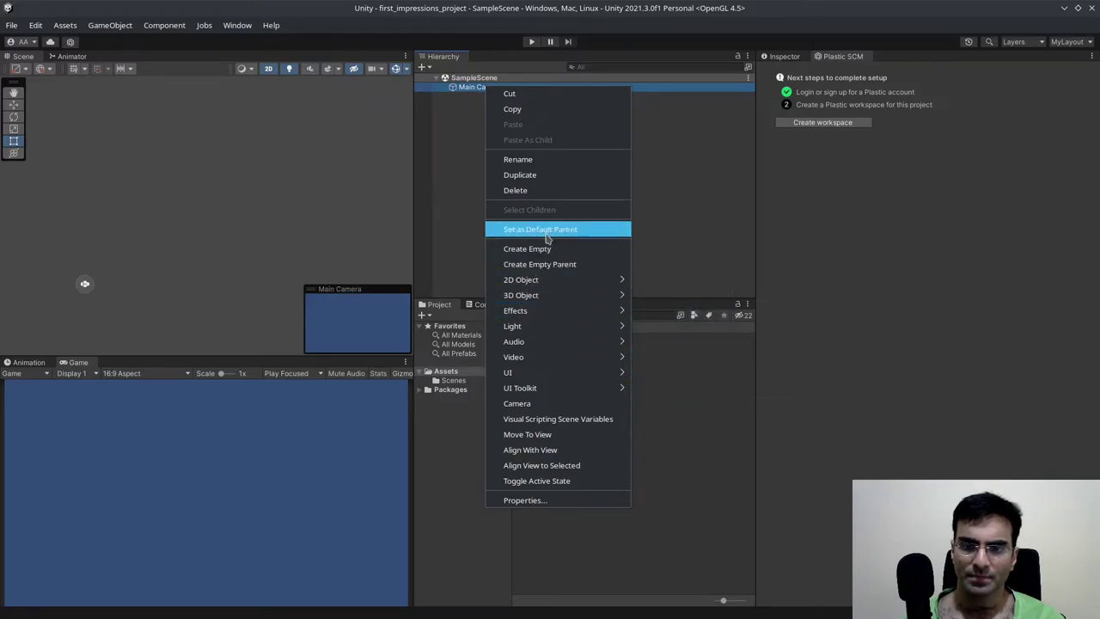
left_click(636, 45)
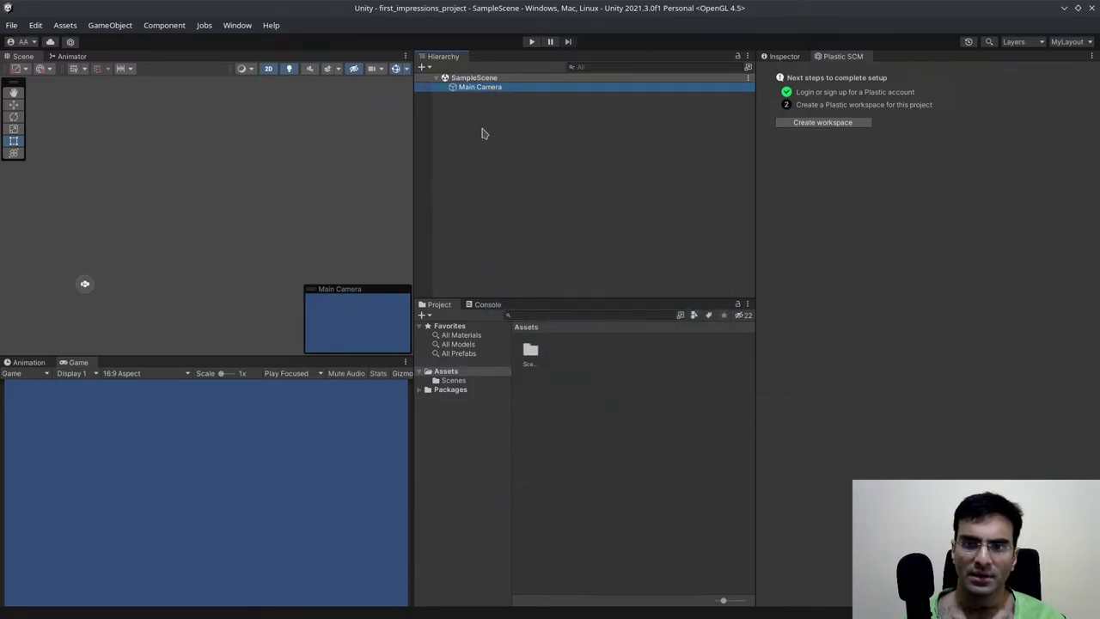
Browse Main Camera's Add Component categories unused, then flip to Plastic SCM and back to Inspector.
left_click(785, 57)
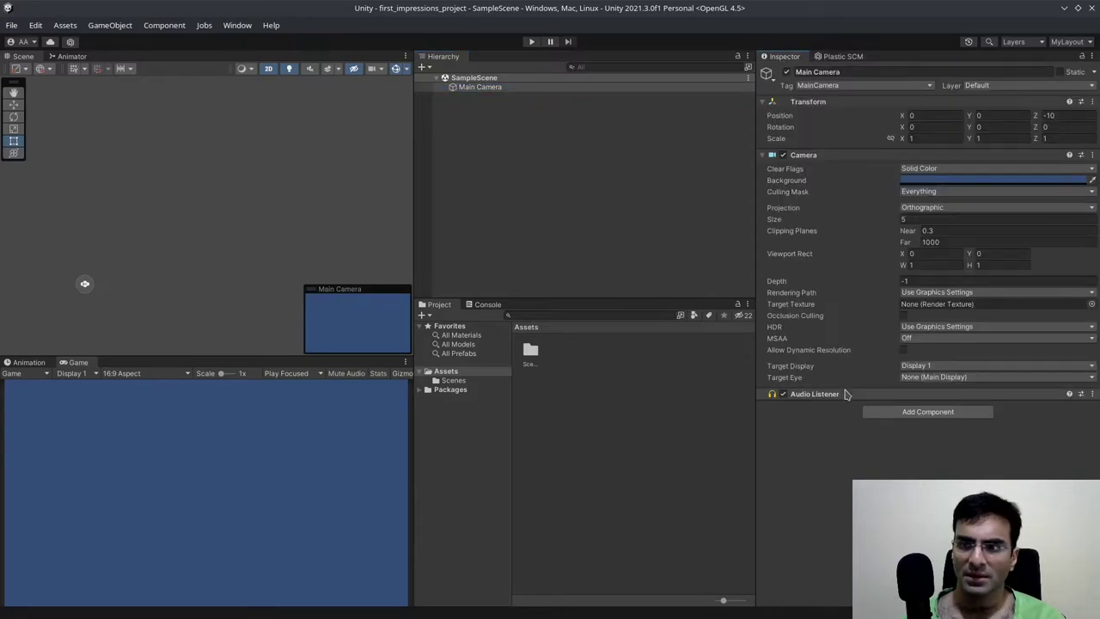
left_click(912, 412)
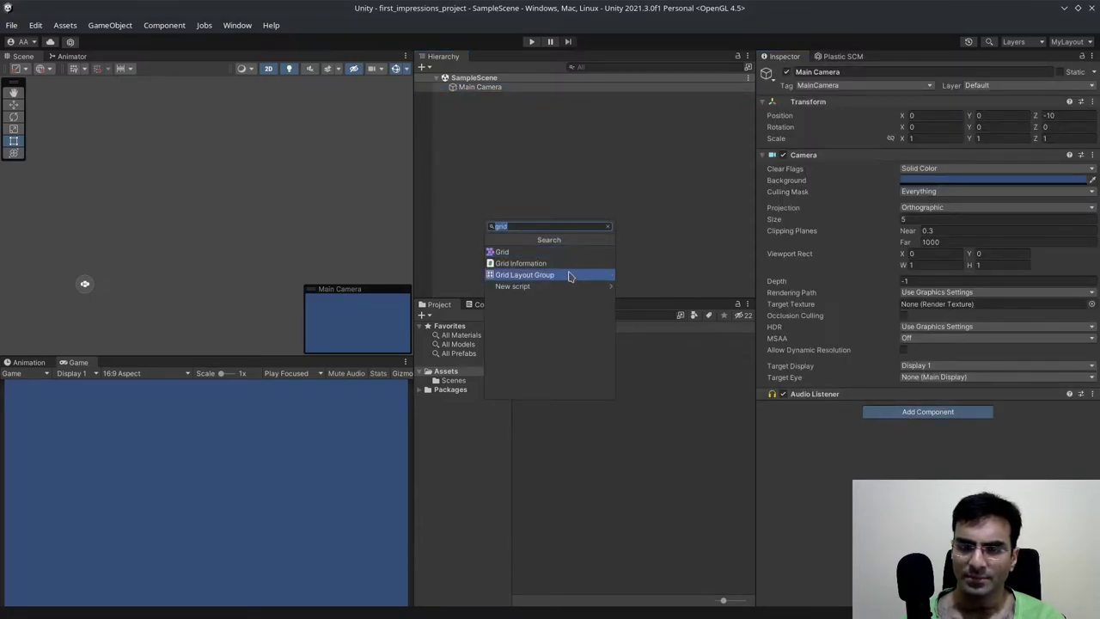
left_click(607, 226)
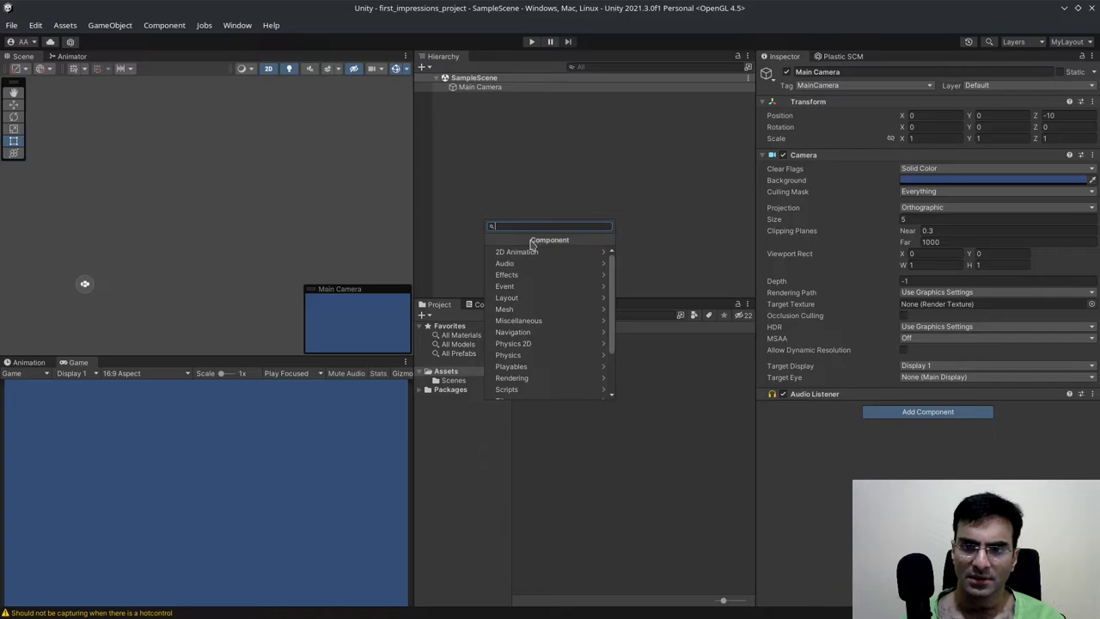
scroll(559, 361, "down", 5)
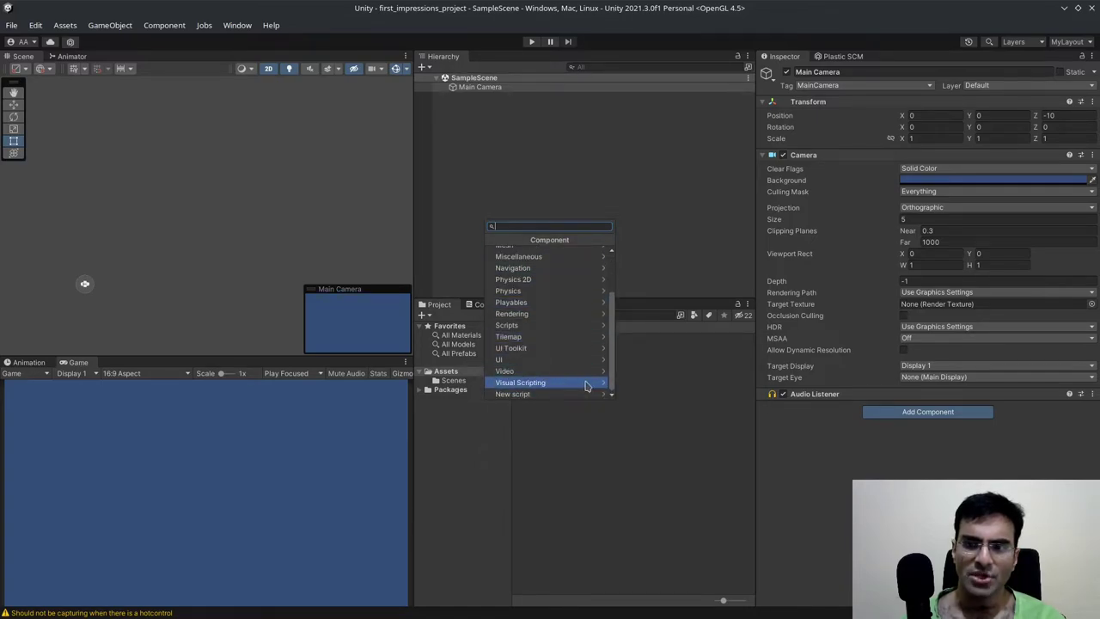
scroll(577, 378, "up", 3)
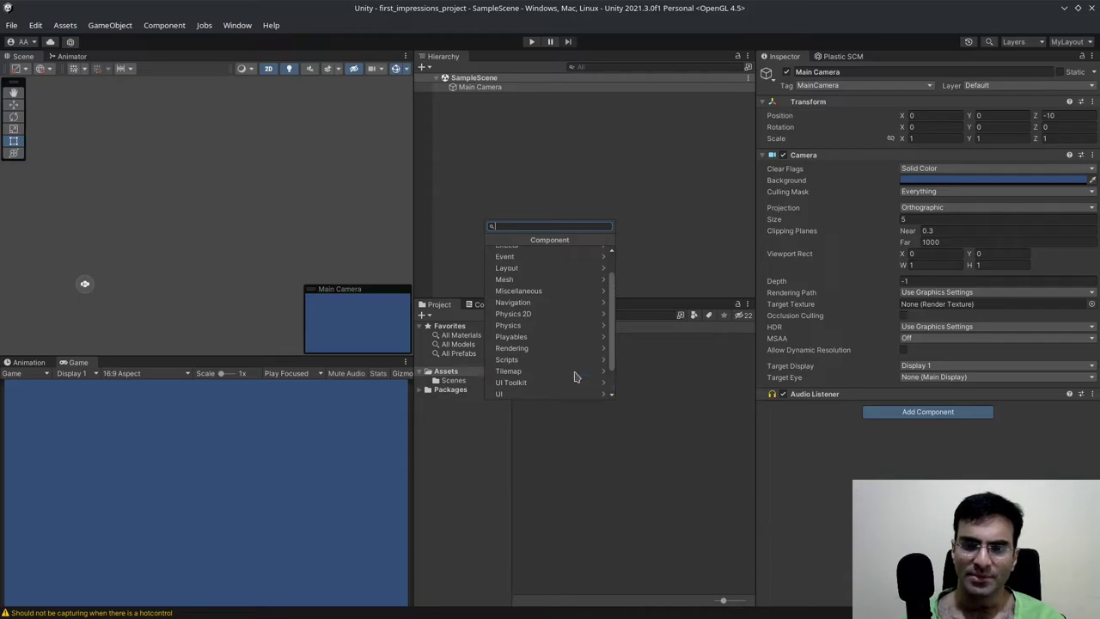
scroll(576, 369, "up", 3)
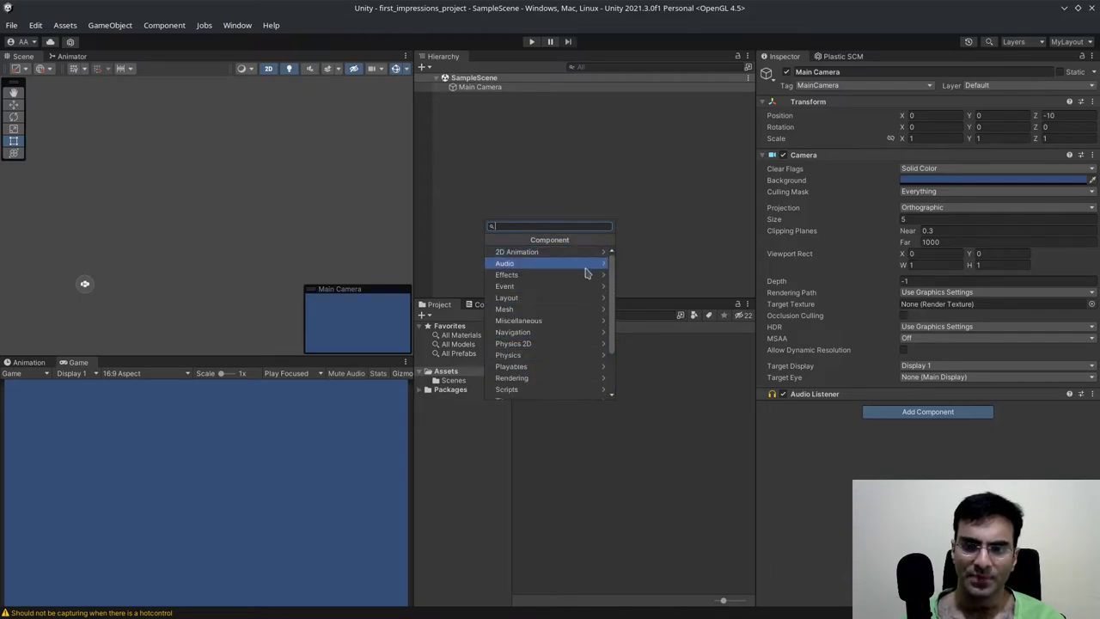
left_click(690, 53)
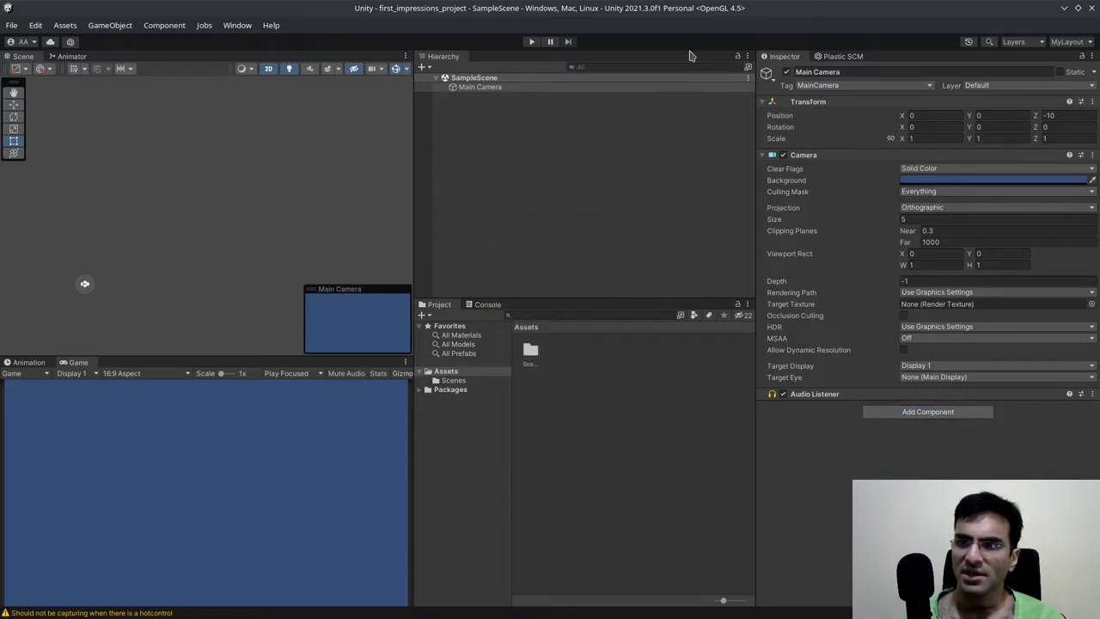
left_click(832, 57)
left_click(784, 58)
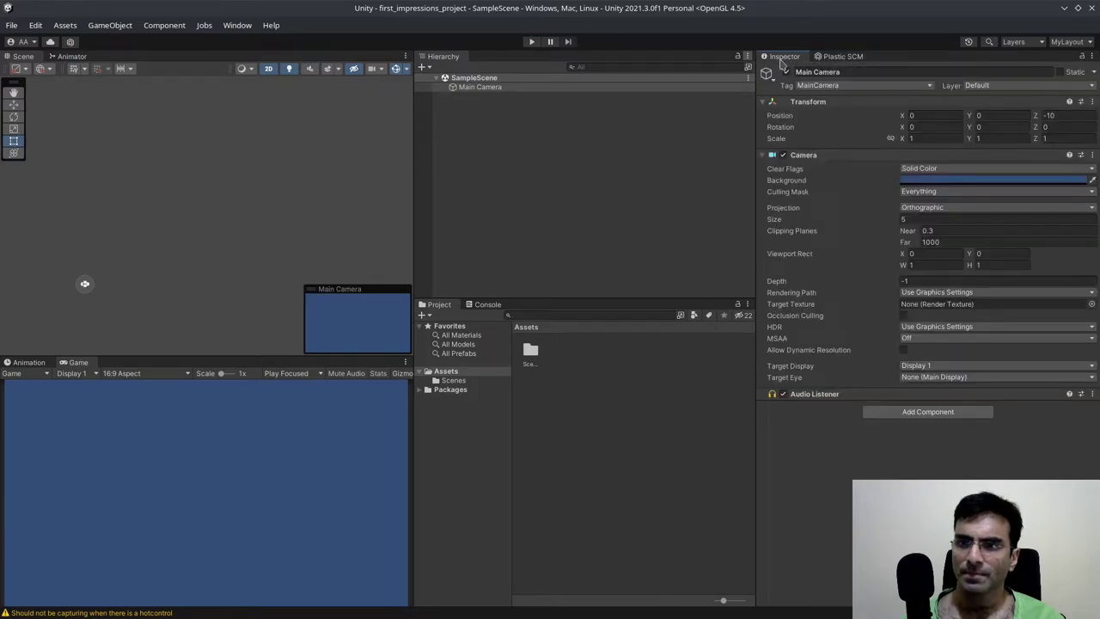
Open the Assets > Scenes folder and browse the GameObject and Assets menus.
left_click(453, 381)
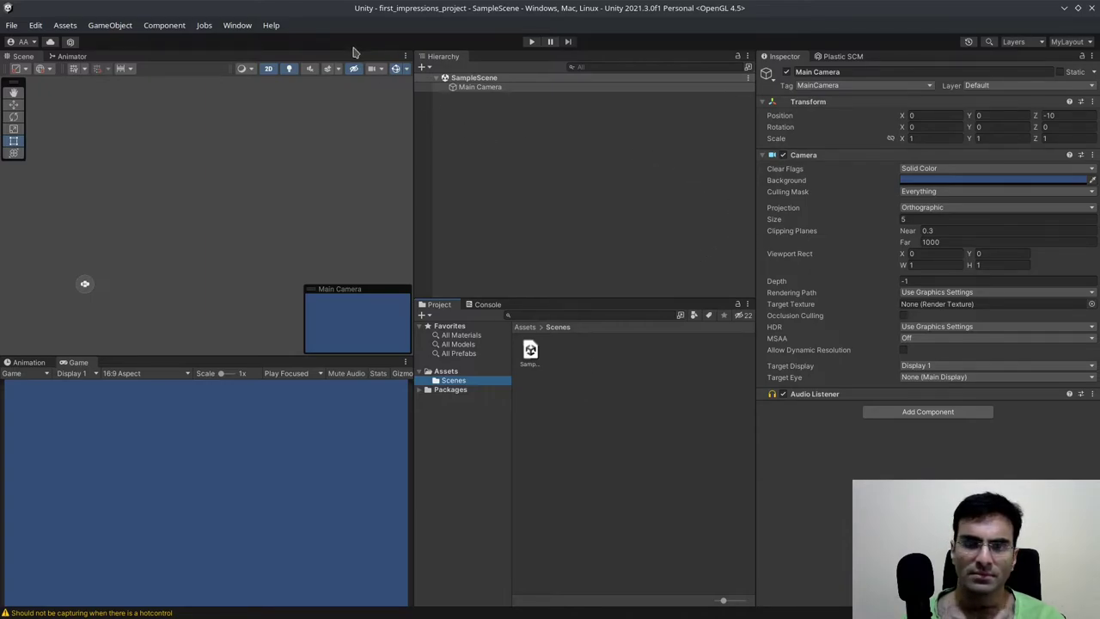
left_click(118, 27)
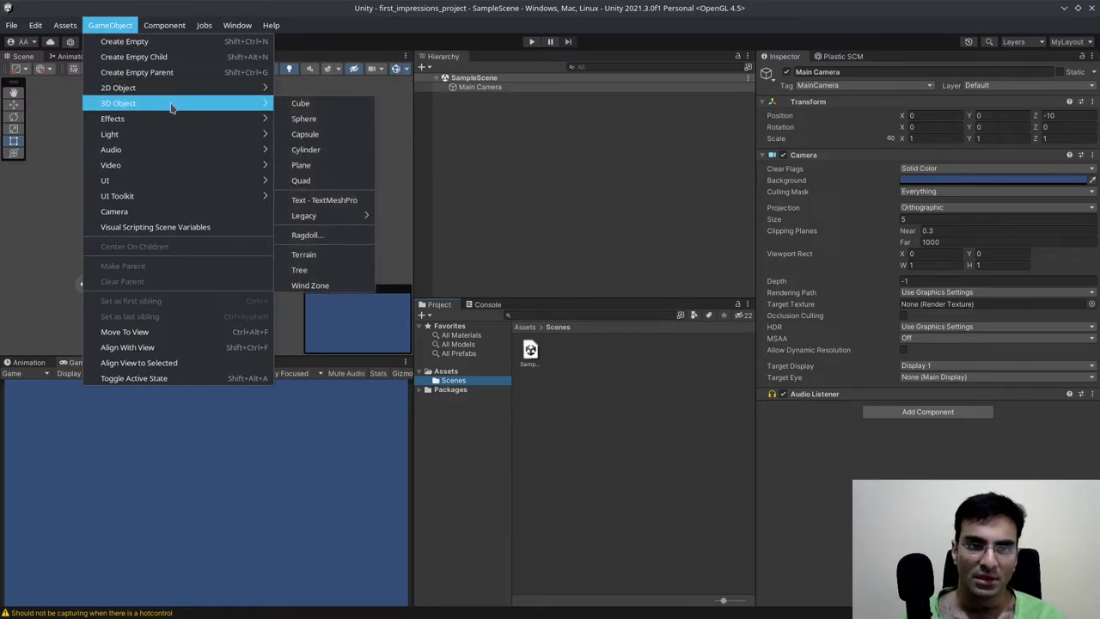
mouse_move(182, 127)
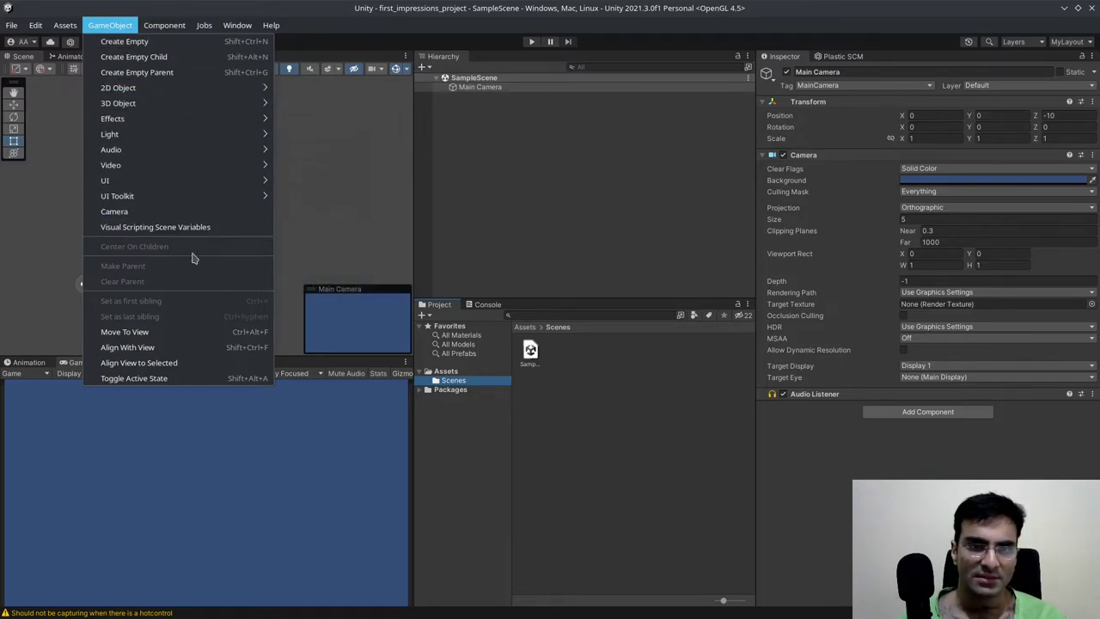
mouse_move(65, 25)
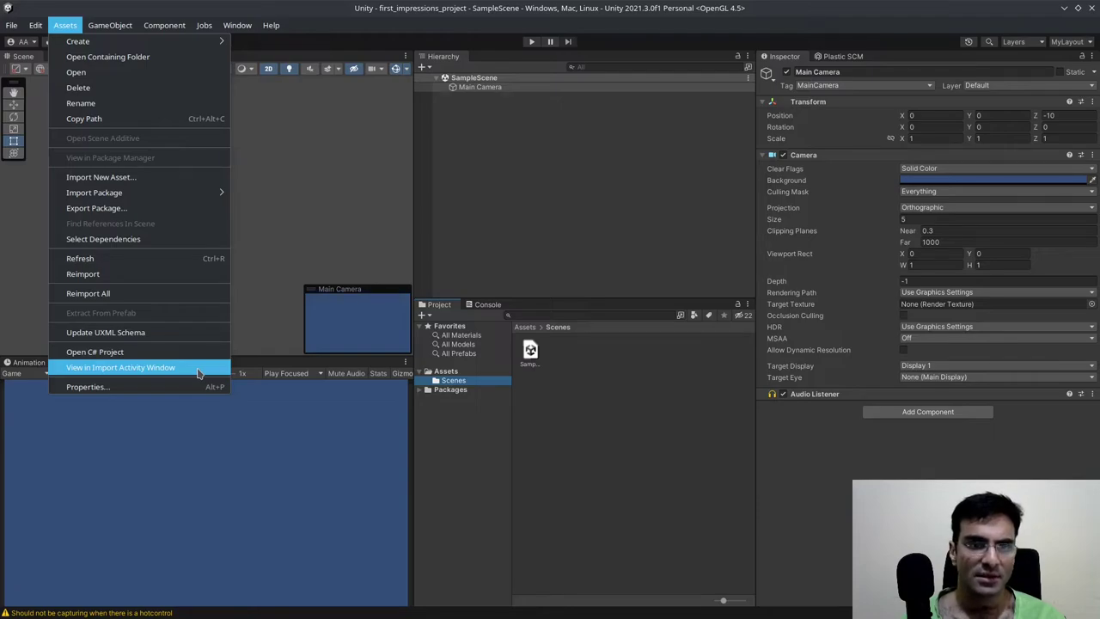
Open Main Camera's properties in a floating window, move and enlarge it, then close it.
left_click(144, 387)
left_click_drag(567, 148, 335, 66)
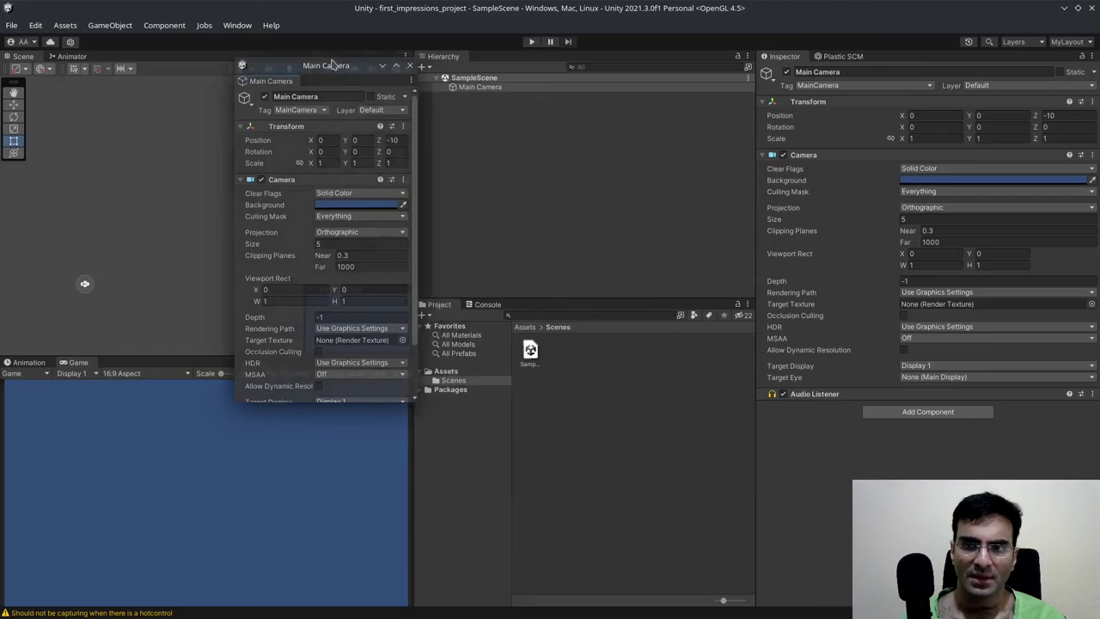
left_click_drag(415, 404, 780, 575)
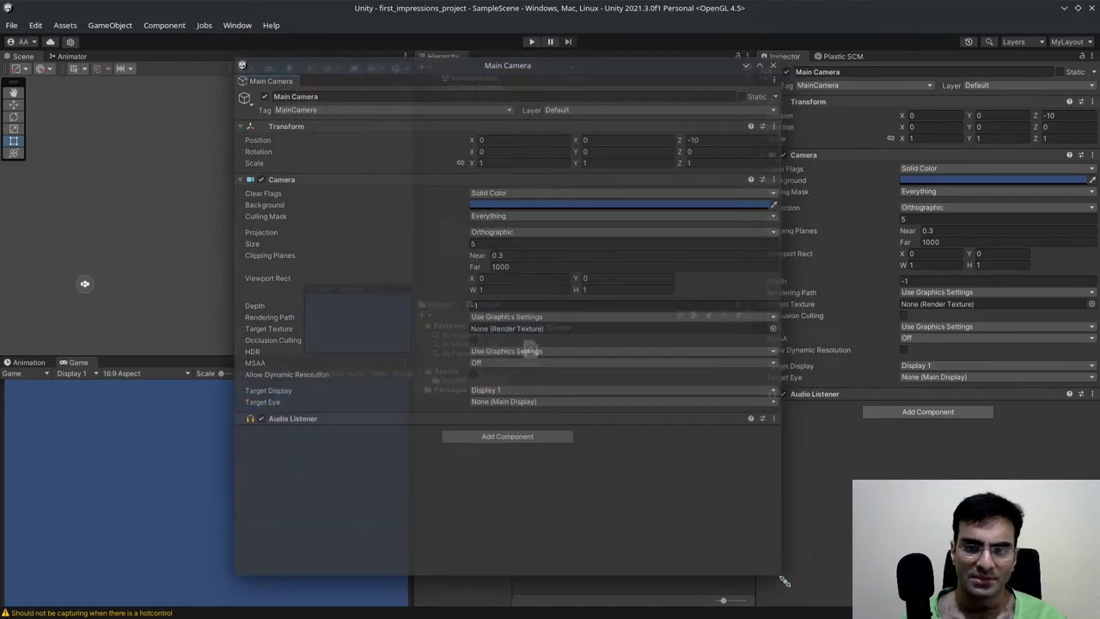
left_click(772, 65)
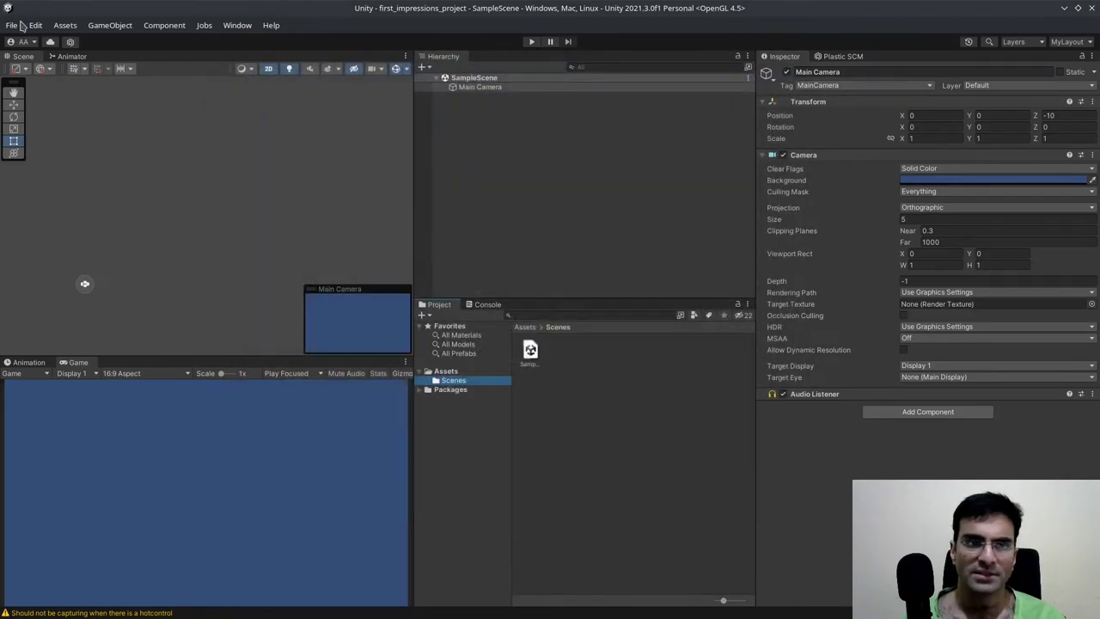
left_click(11, 25)
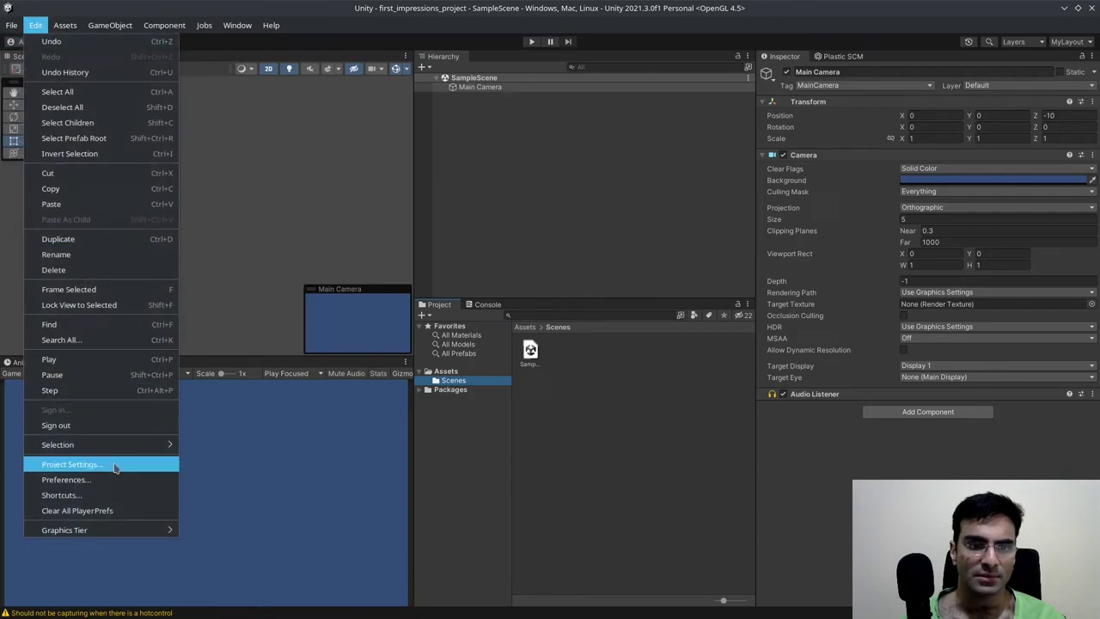
left_click(159, 464)
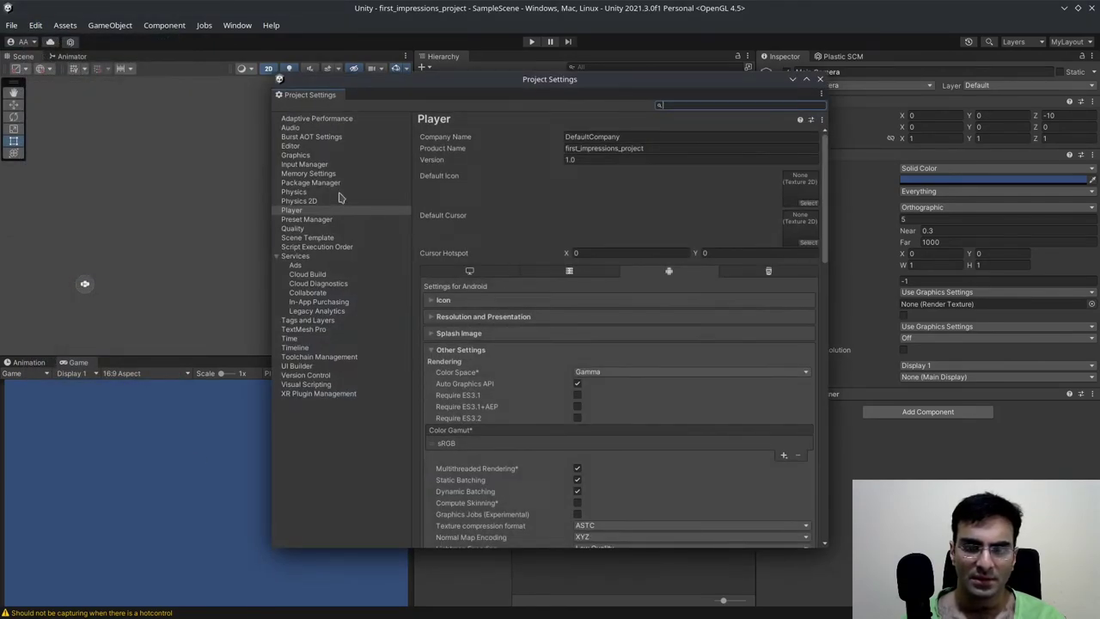
left_click(328, 137)
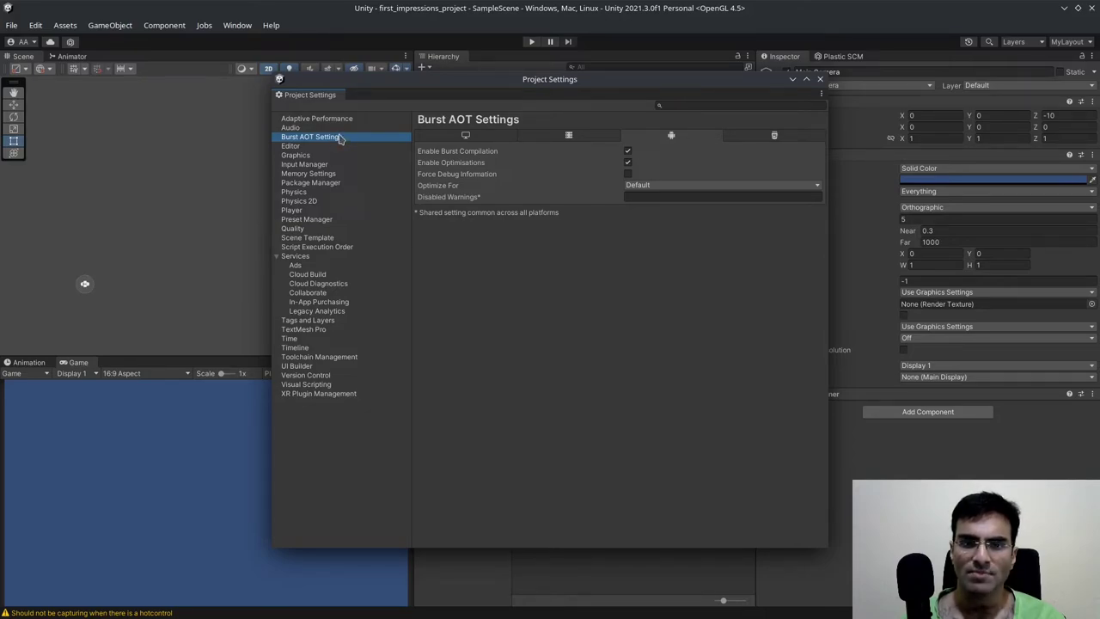
key("Up")
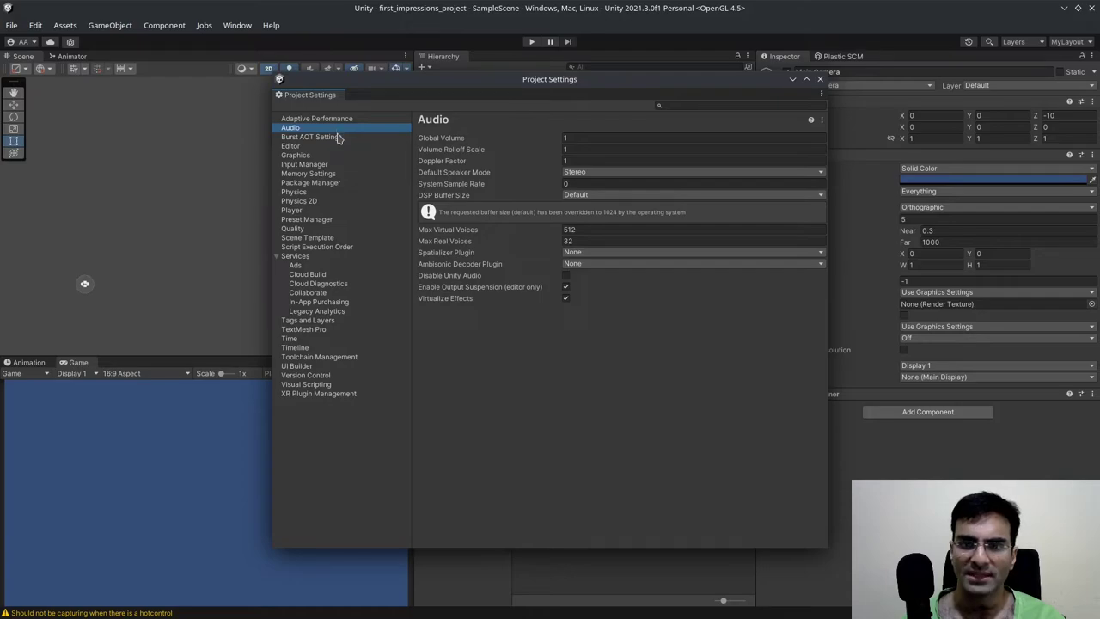
left_click(338, 138)
left_click(334, 147)
scroll(617, 373, "down", 4)
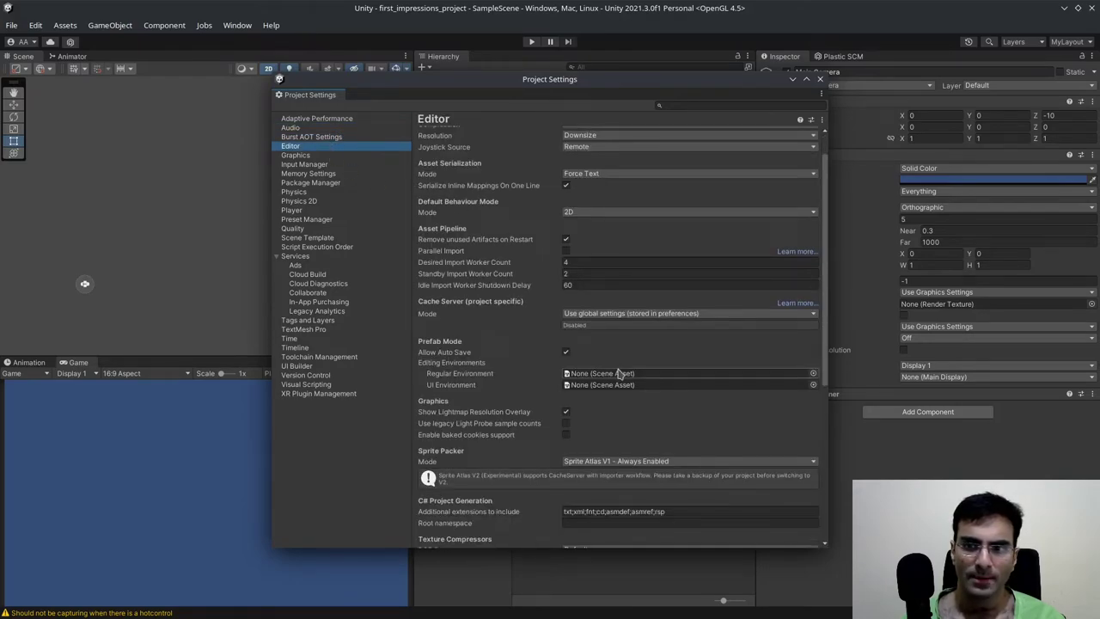
scroll(617, 373, "down", 5)
scroll(617, 372, "up", 3)
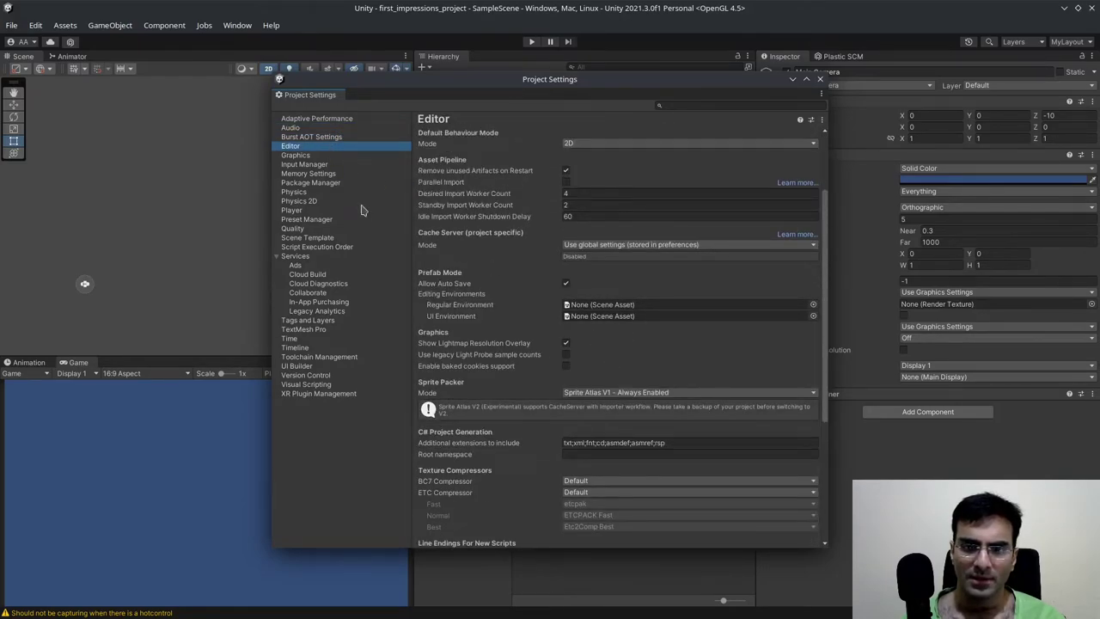
left_click(319, 156)
left_click(323, 165)
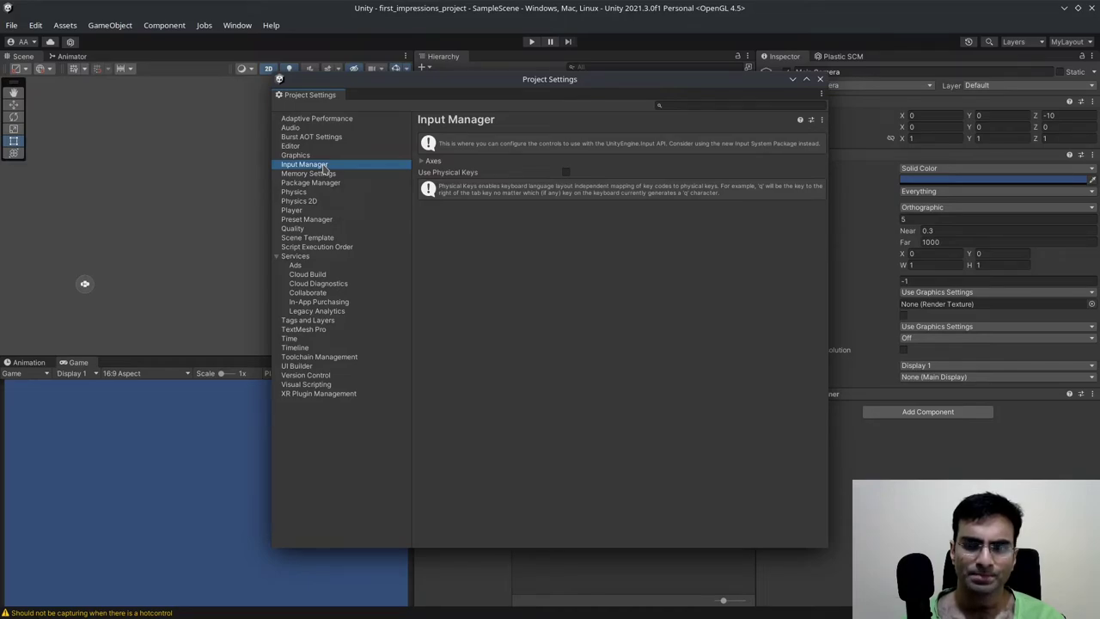
left_click(820, 79)
left_click(10, 25)
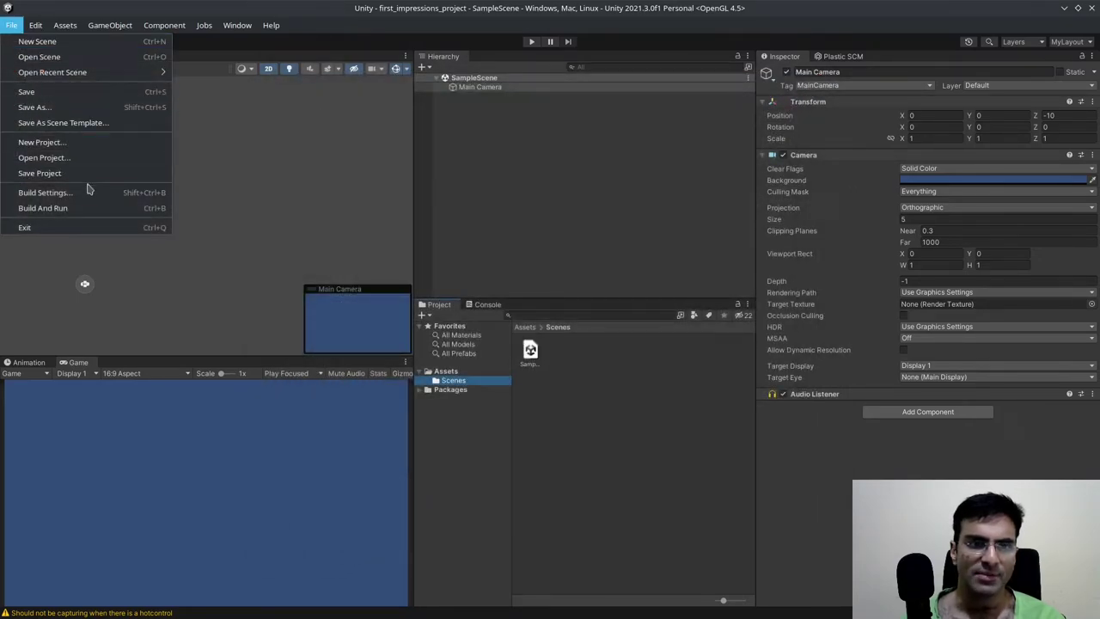
left_click(89, 189)
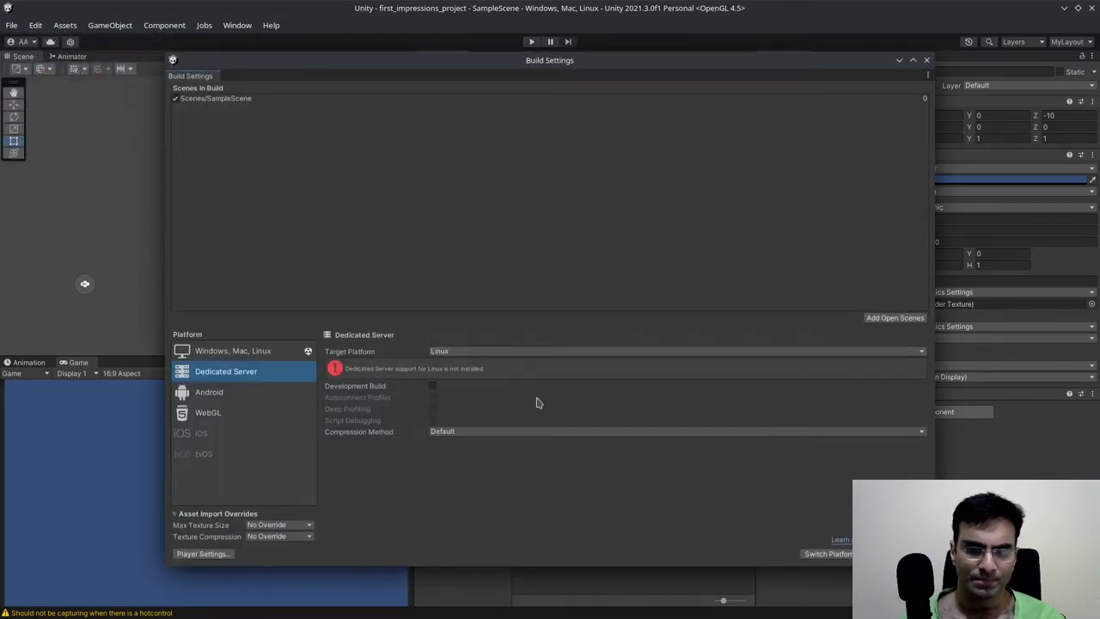
left_click(926, 60)
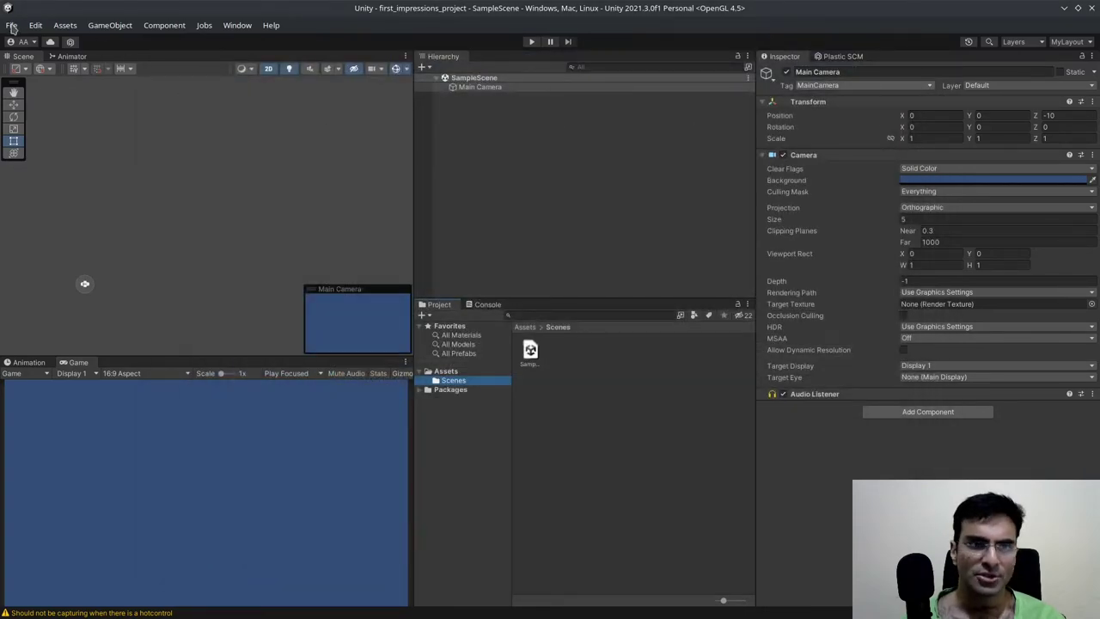
Reopen Project Settings from the Edit menu and briefly expand the Input Manager's Axes list.
left_click(14, 26)
mouse_move(30, 30)
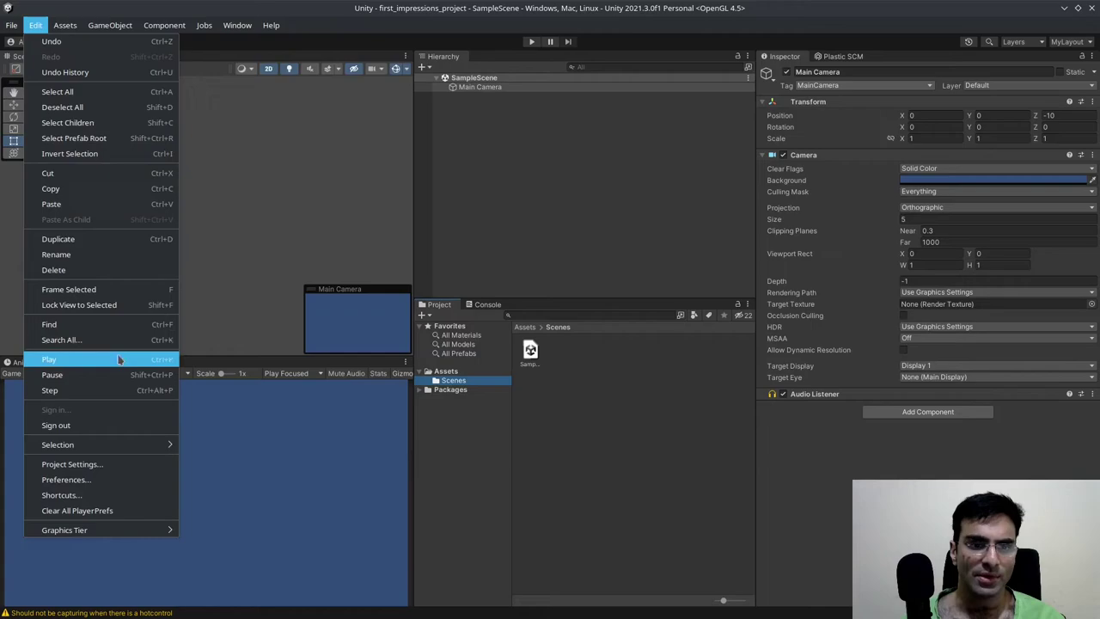
left_click(144, 467)
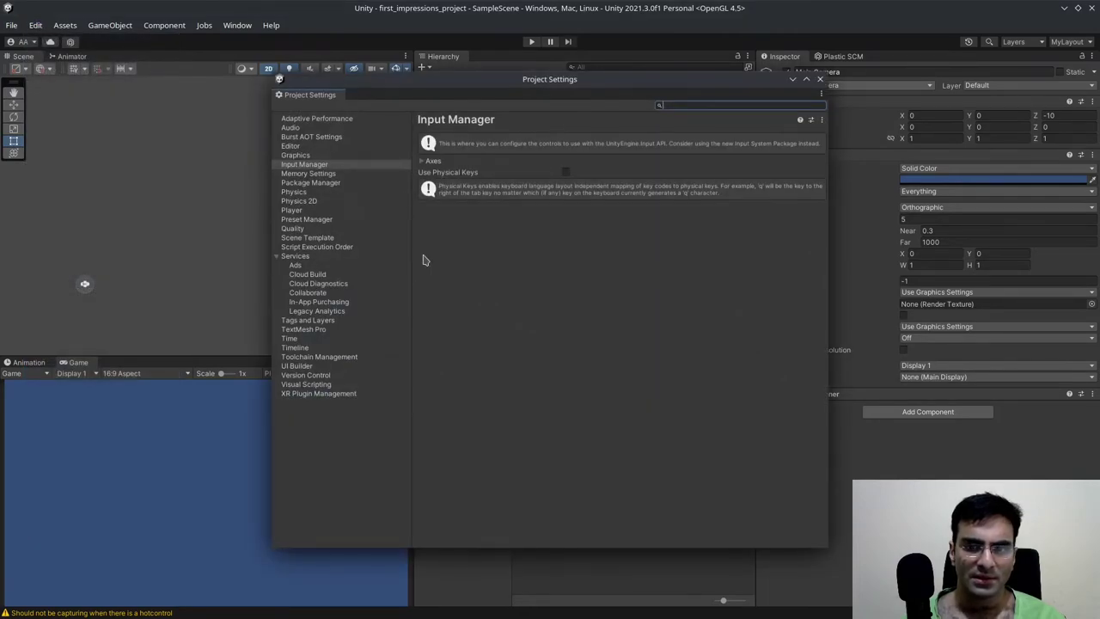
left_click(423, 161)
left_click(423, 161)
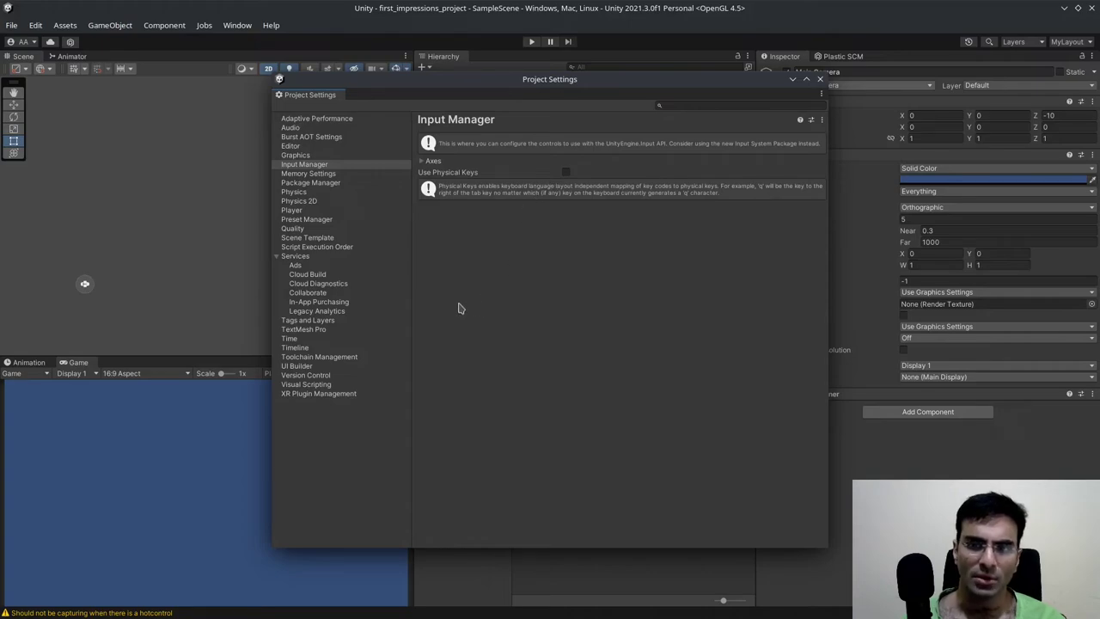
Show the Memory Settings page and expand, then collapse, the Main Allocators section and details.
left_click(332, 176)
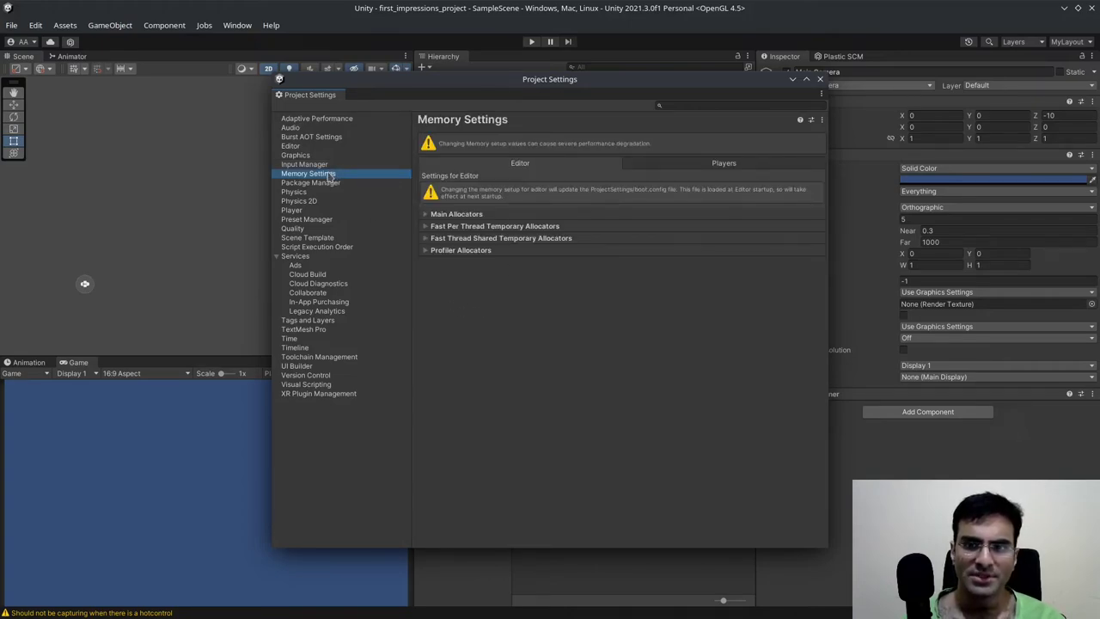
left_click(425, 214)
left_click(433, 230)
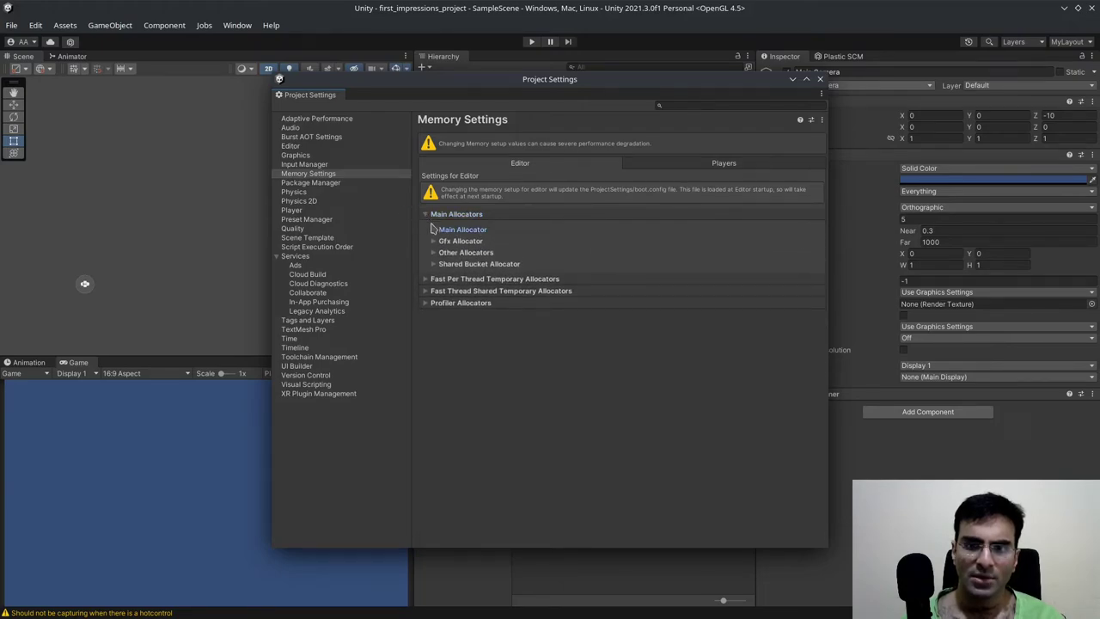
left_click(433, 231)
left_click(434, 231)
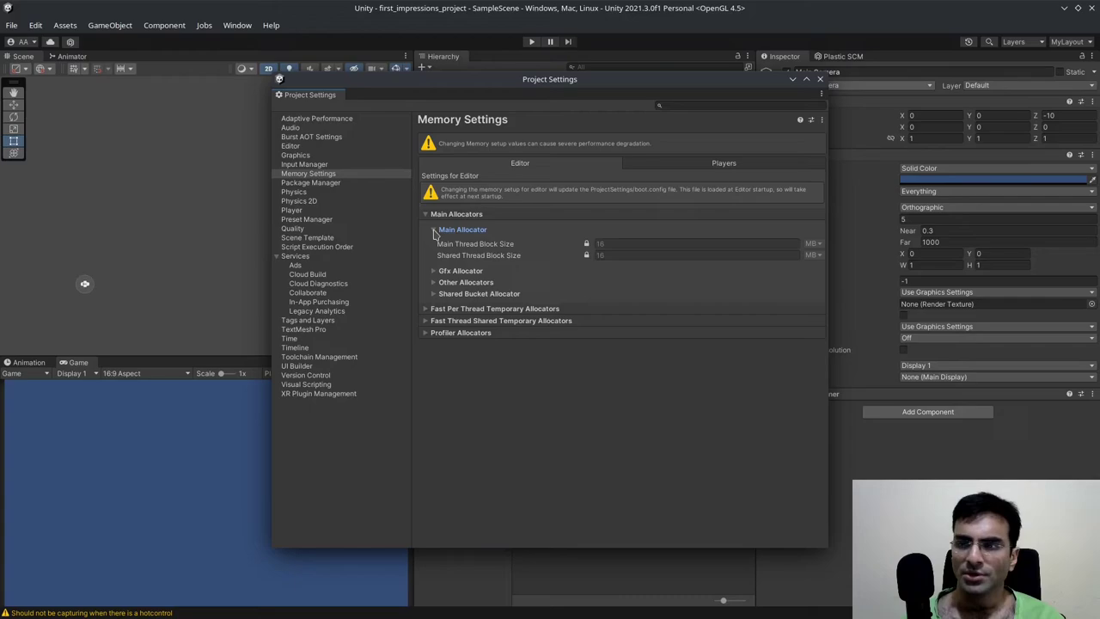
left_click(434, 231)
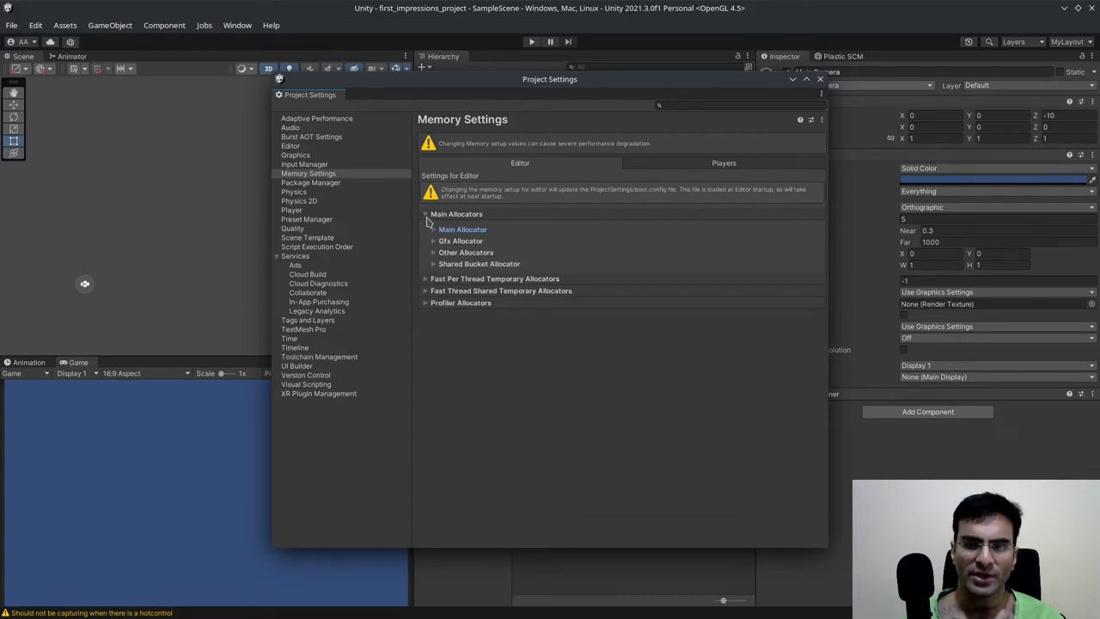
left_click(426, 216)
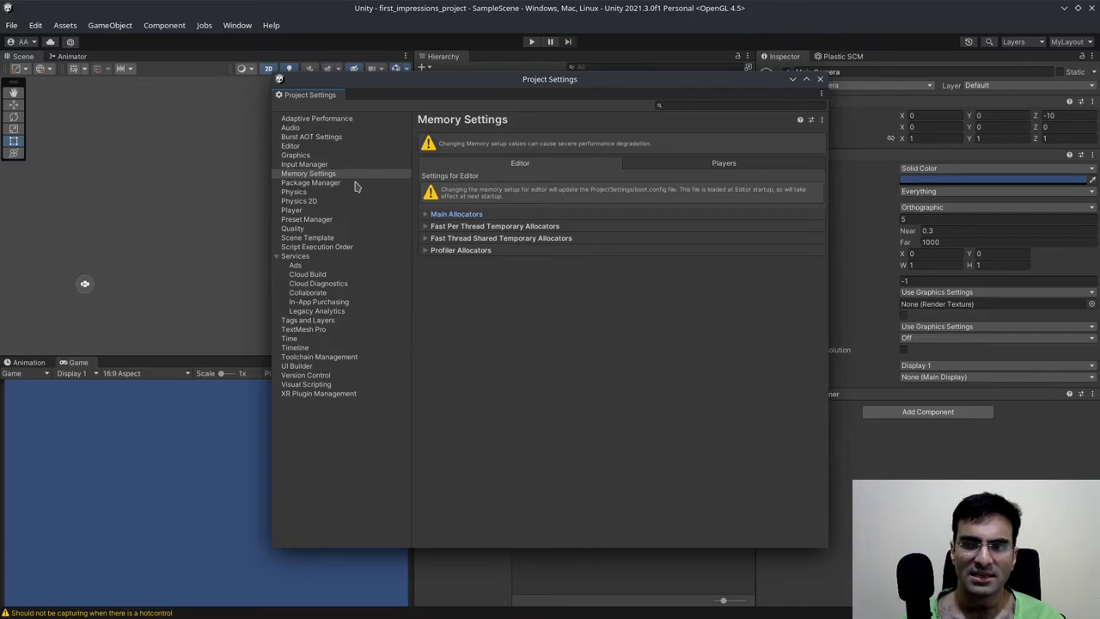
Check the Players memory settings tab, then return to the Editor tab.
left_click(326, 182)
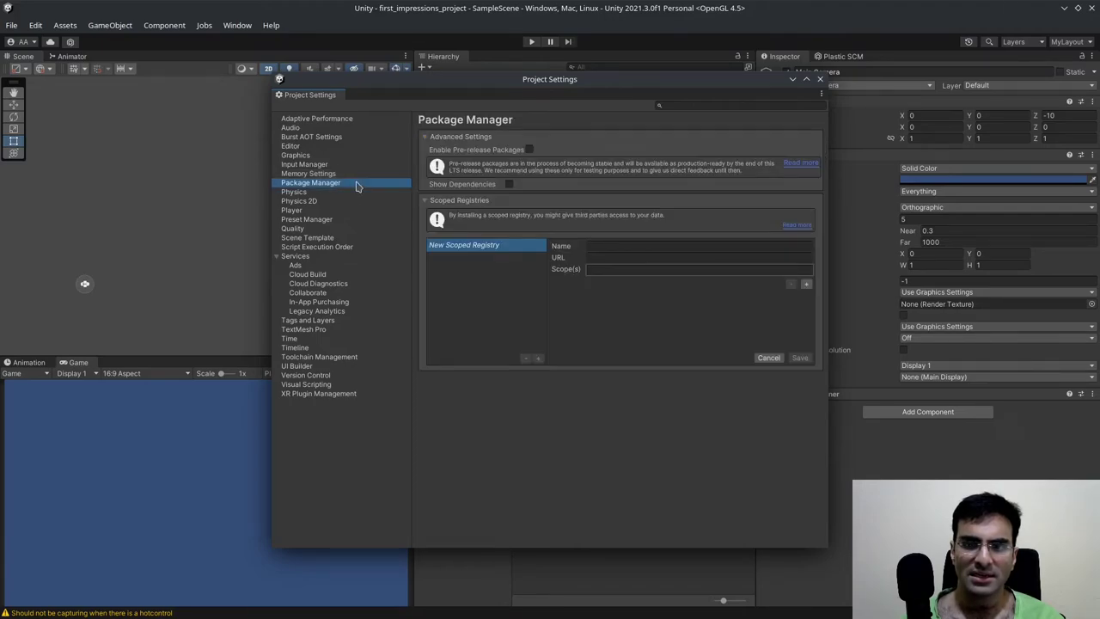
left_click(352, 175)
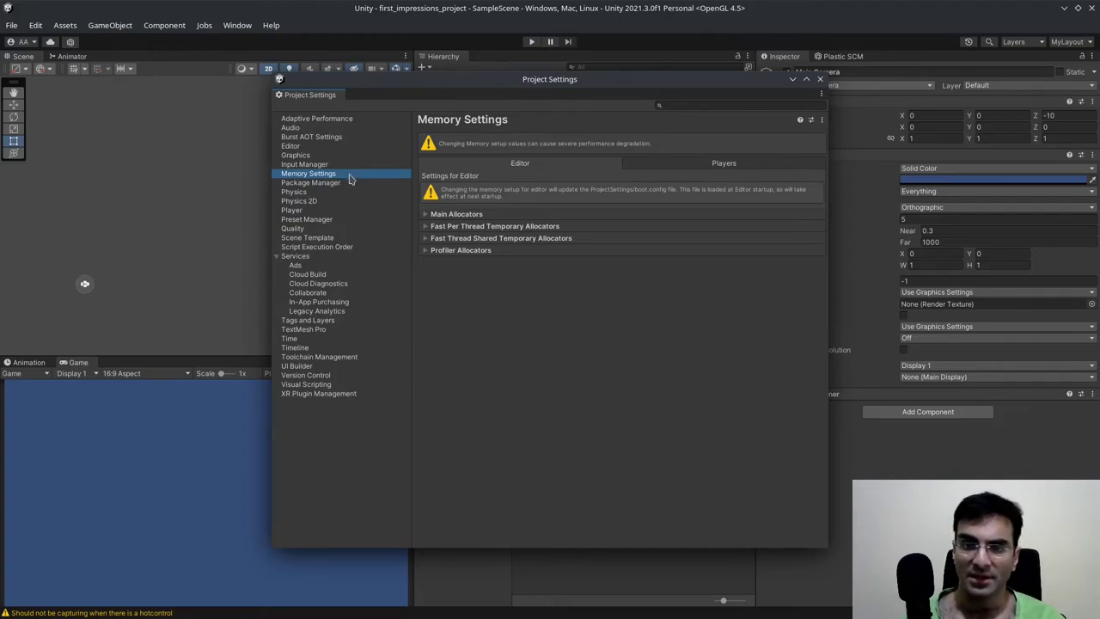
left_click(676, 168)
left_click(535, 163)
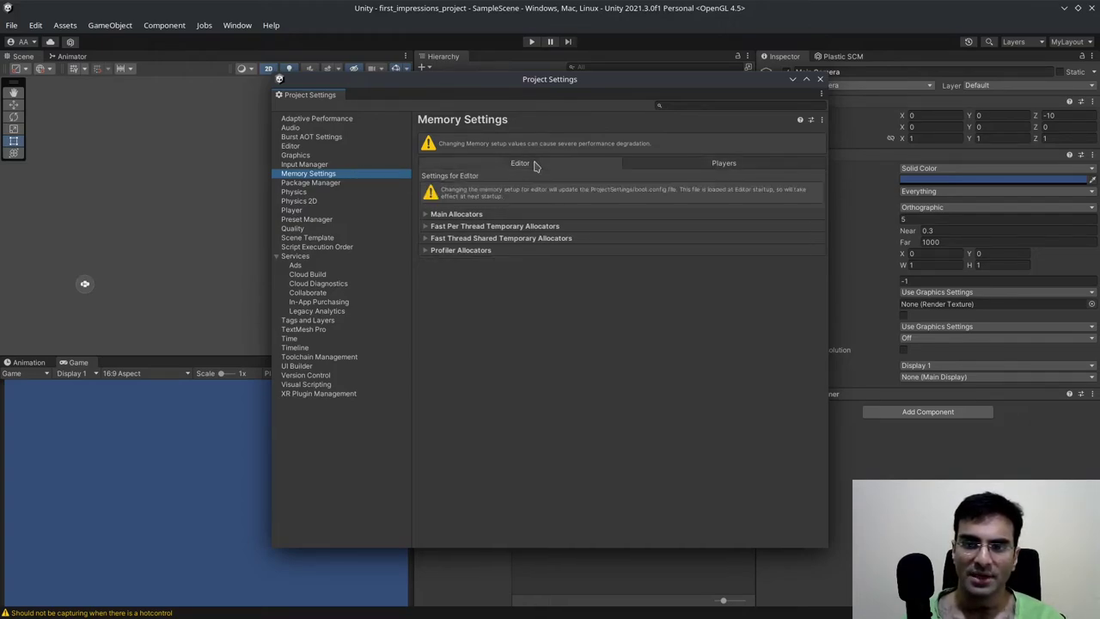
Browse the Package Manager, Physics (scrolling through it), Physics 2D and Player settings pages.
left_click(350, 183)
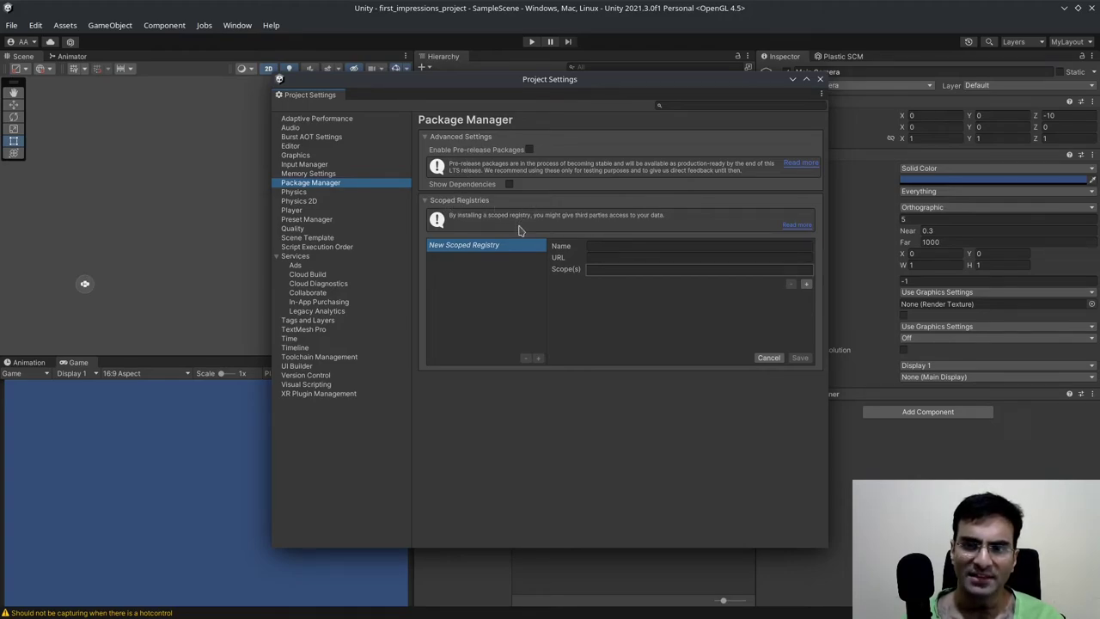
left_click(338, 194)
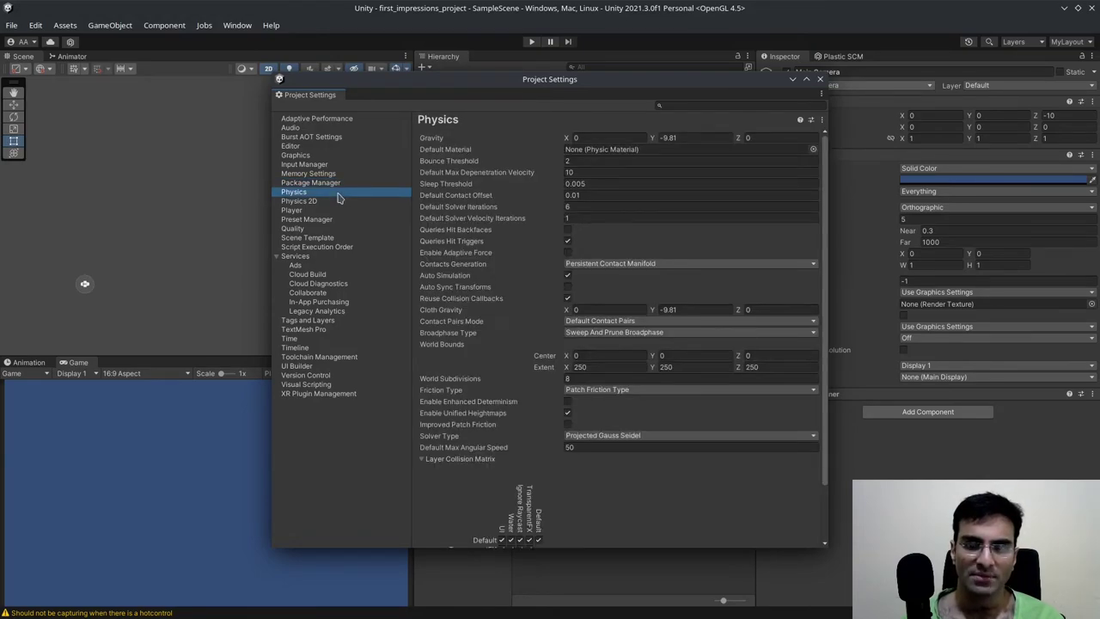
scroll(750, 297, "down", 3)
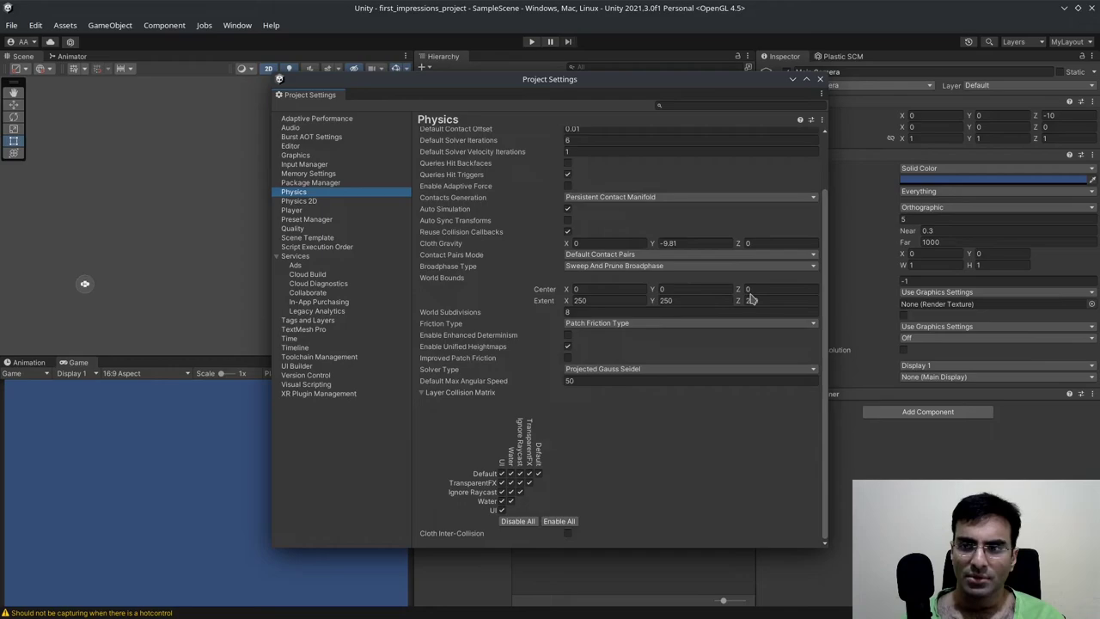
scroll(750, 297, "up", 2)
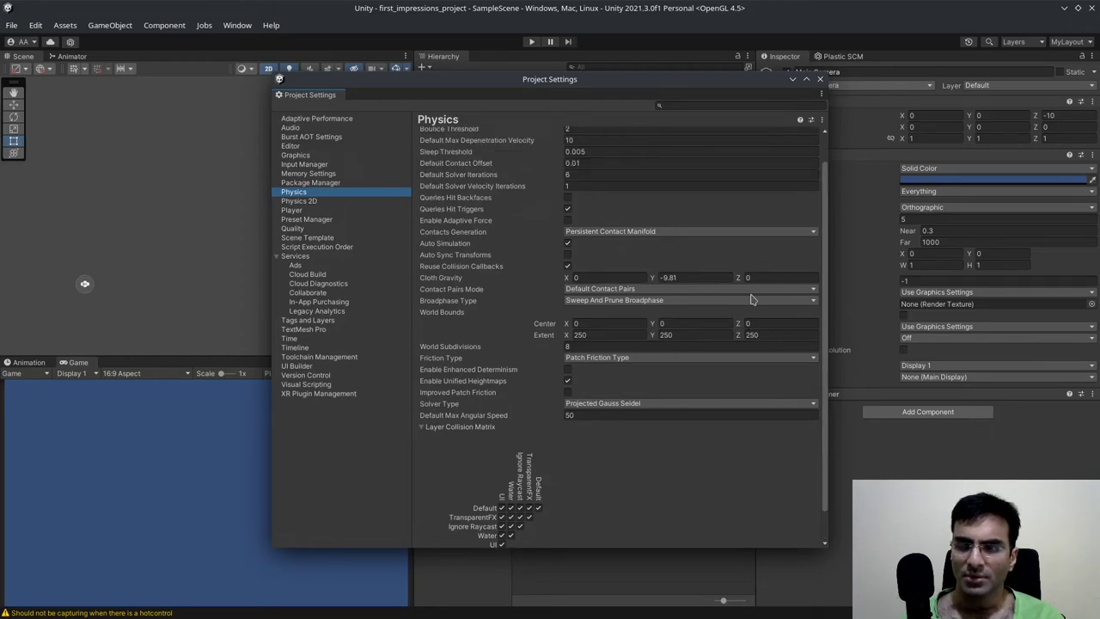
left_click(340, 202)
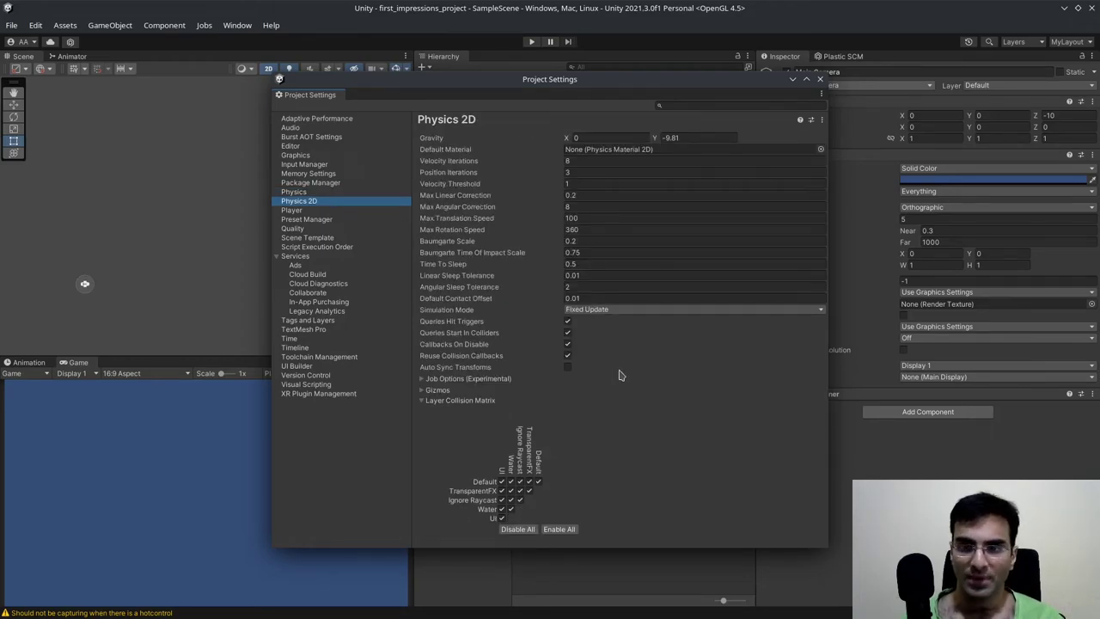
left_click(314, 211)
View the Preset Manager, Quality, Scene Template and Script Execution Order settings pages.
left_click(322, 221)
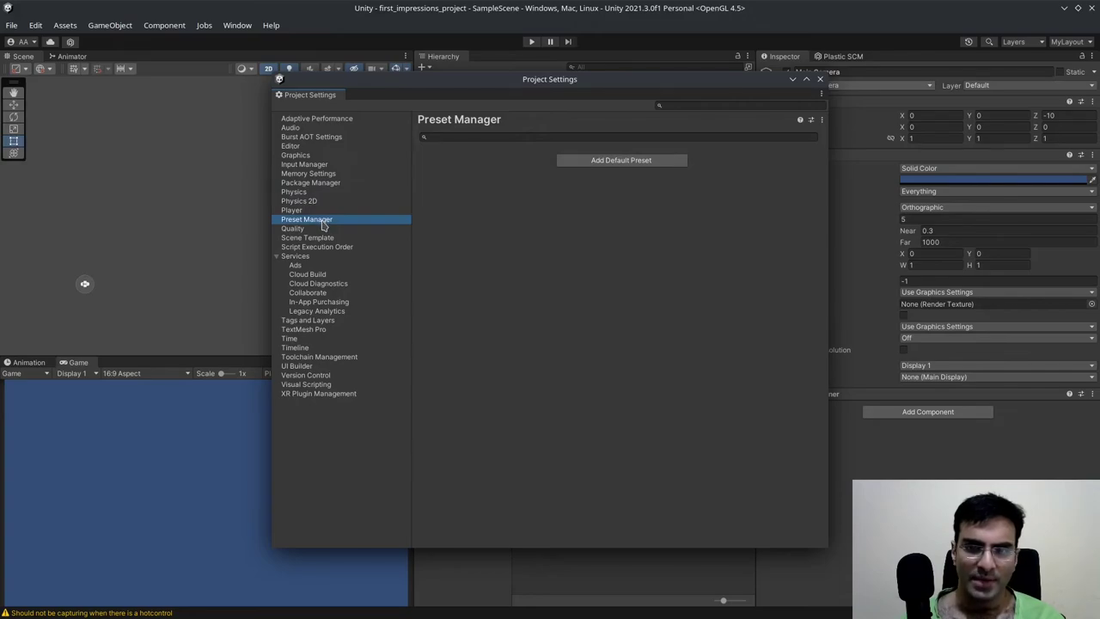
left_click(325, 230)
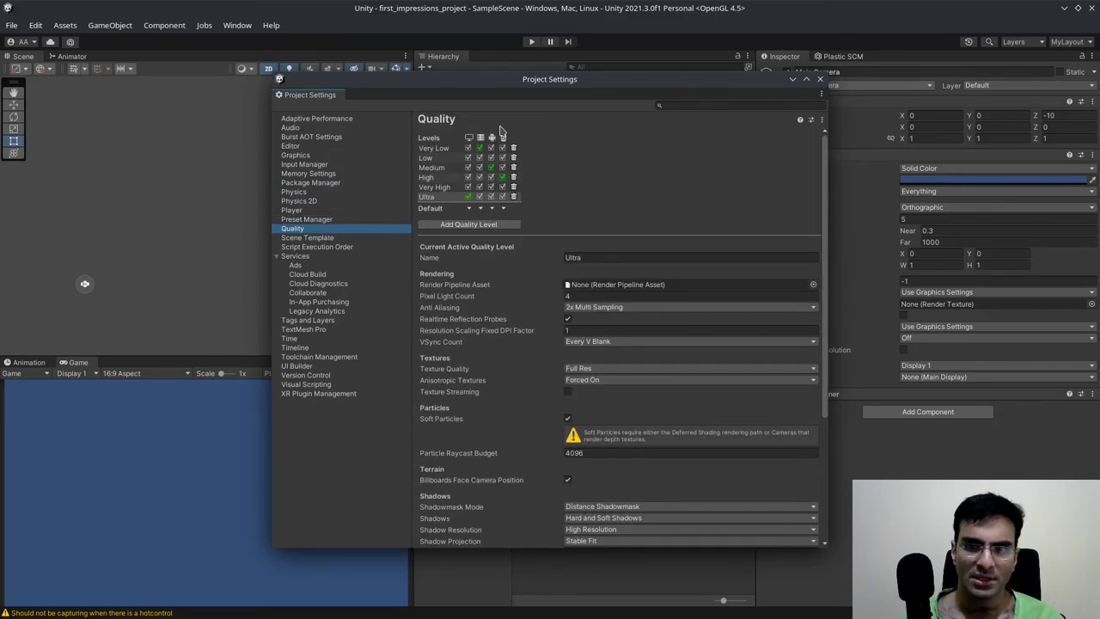
left_click(343, 238)
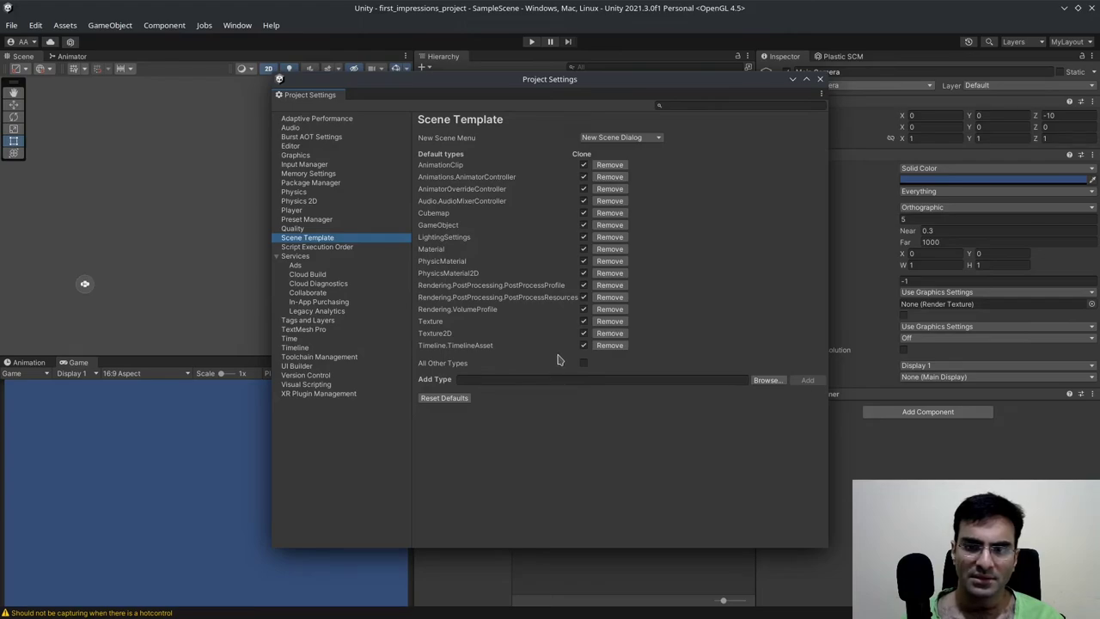
left_click(330, 246)
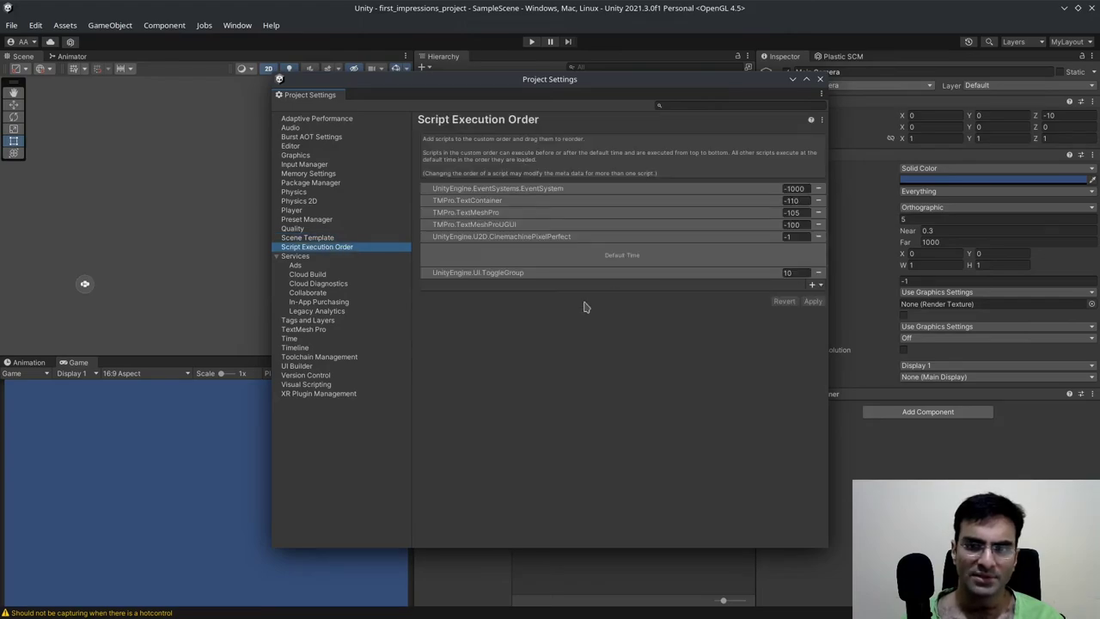
Look through the Ads, Cloud Build, Collaborate and Cloud Diagnostics services, plus Tags and Layers and TextMesh Pro.
left_click(314, 266)
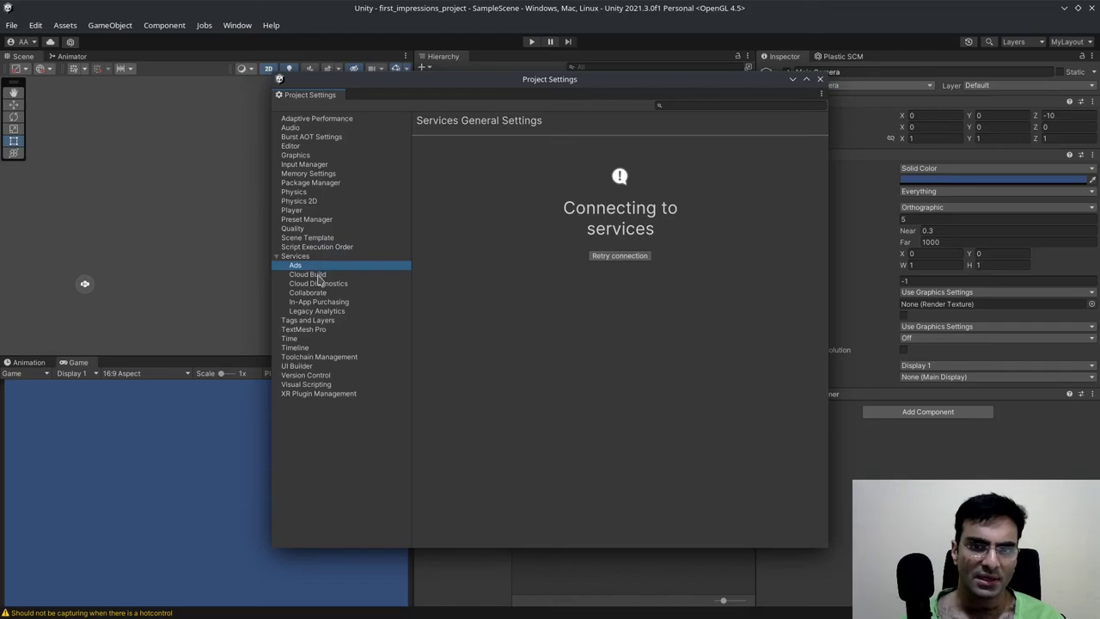
left_click(319, 275)
left_click(329, 292)
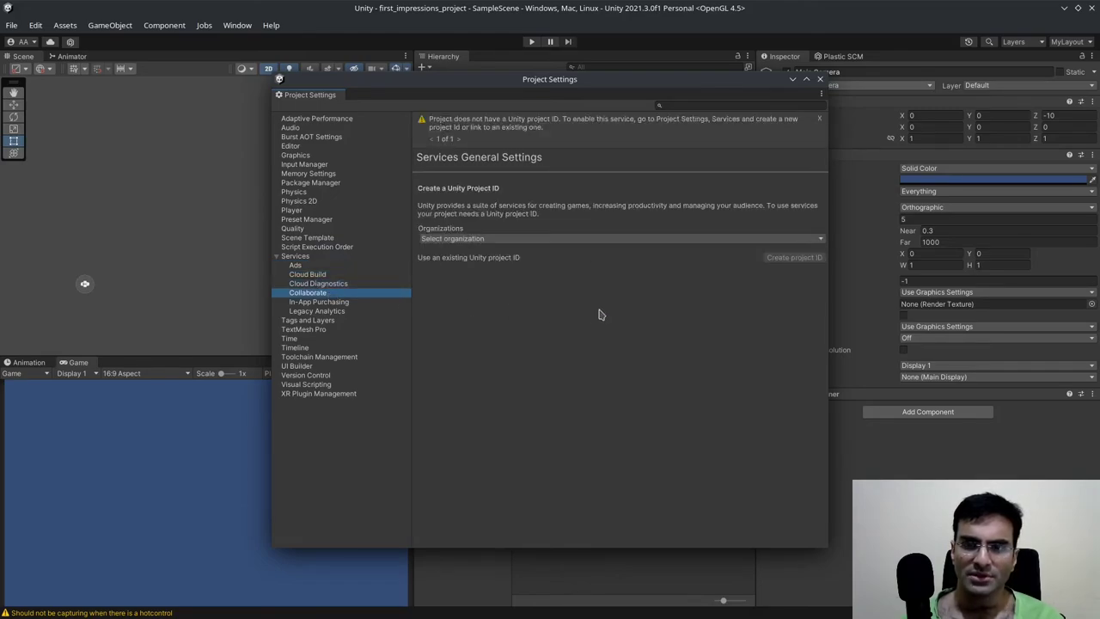
left_click(333, 286)
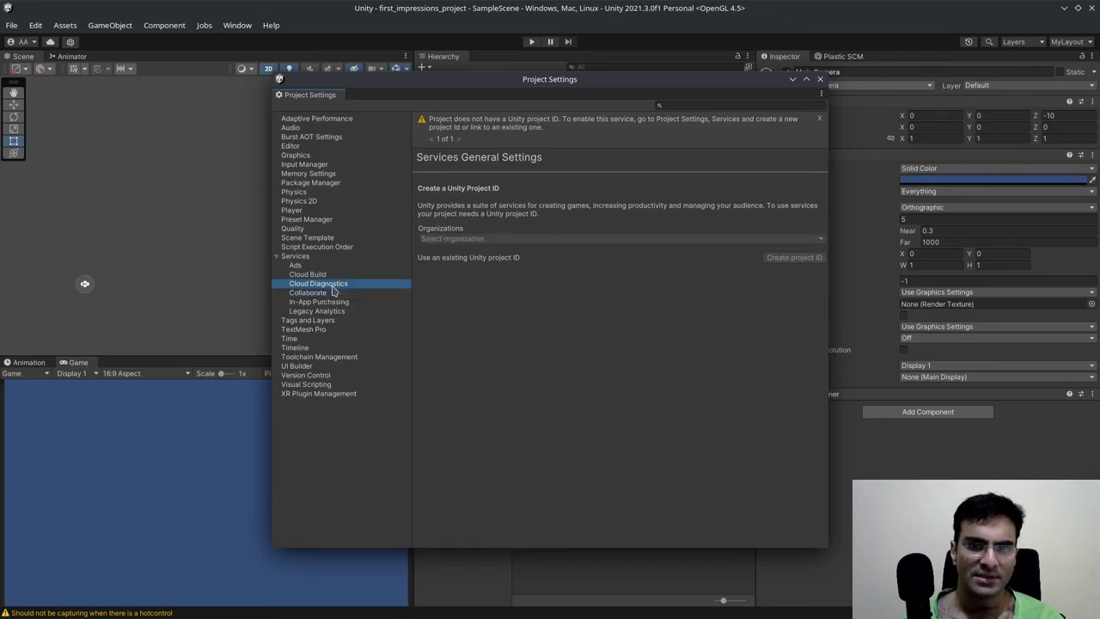
left_click(332, 276)
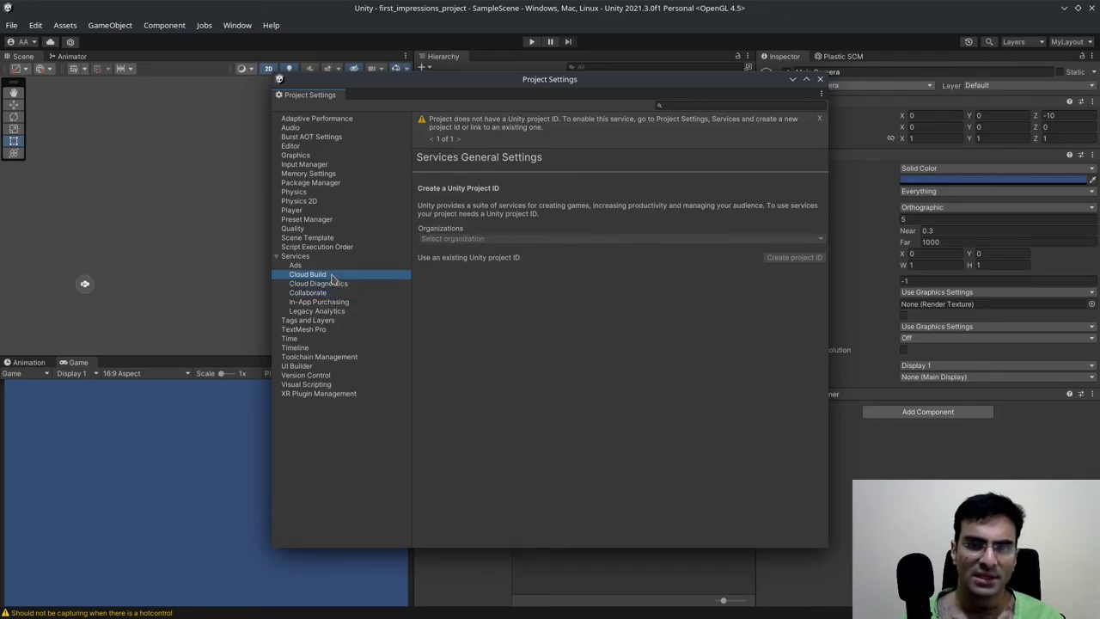
left_click(334, 322)
left_click(334, 329)
Step through Tags and Layers, Time, Timeline, Toolchain Management, UI Builder and Version Control, ending on UI Builder.
left_click(334, 320)
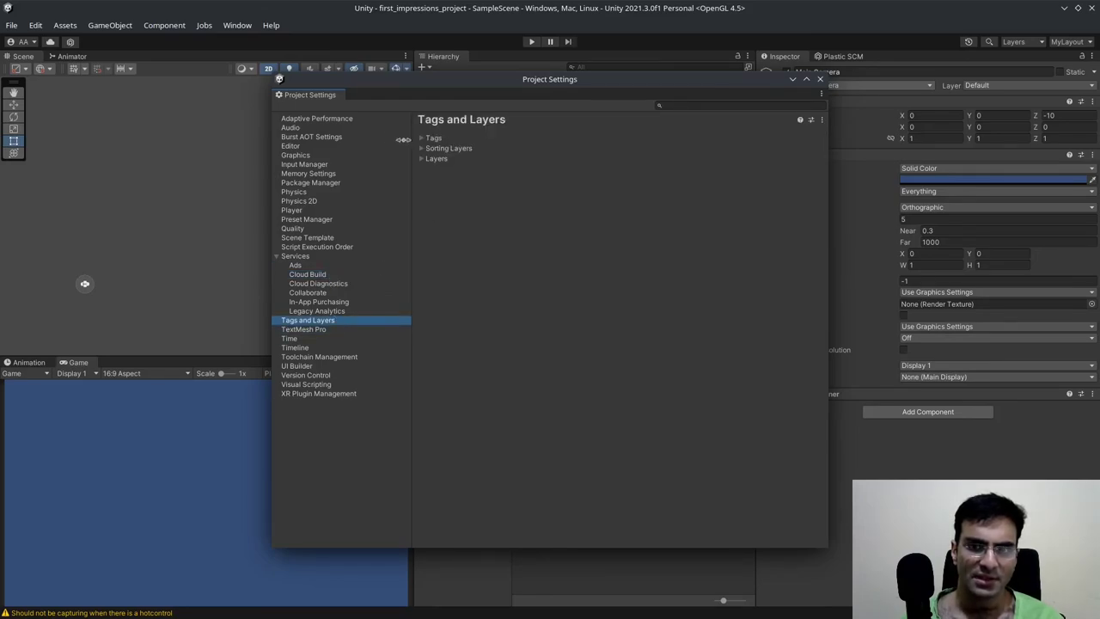
left_click(323, 338)
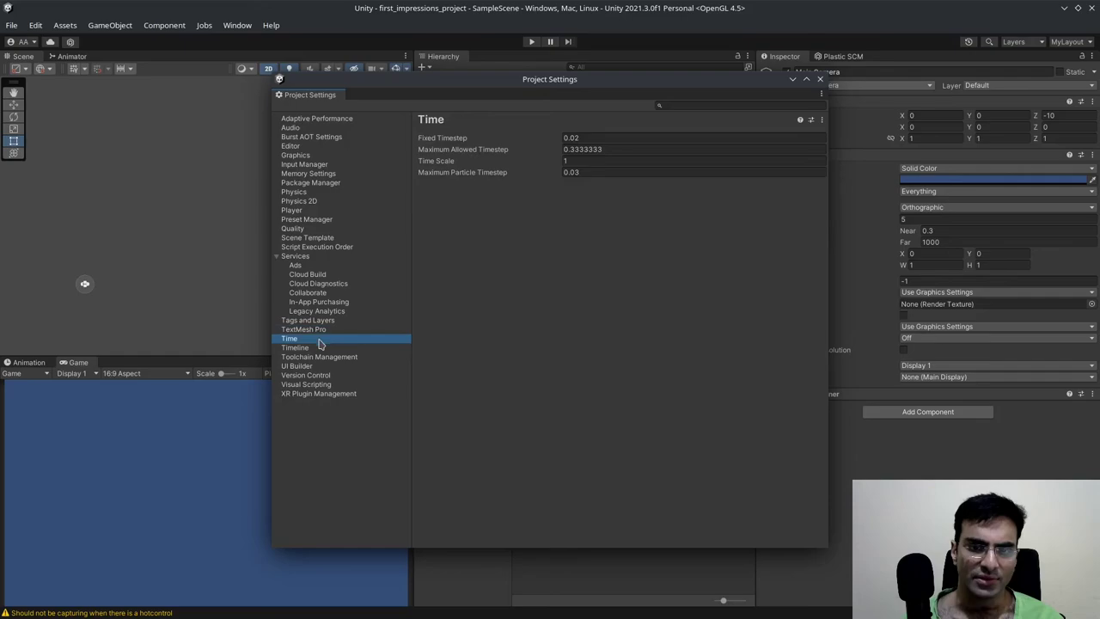
left_click(320, 348)
left_click(323, 356)
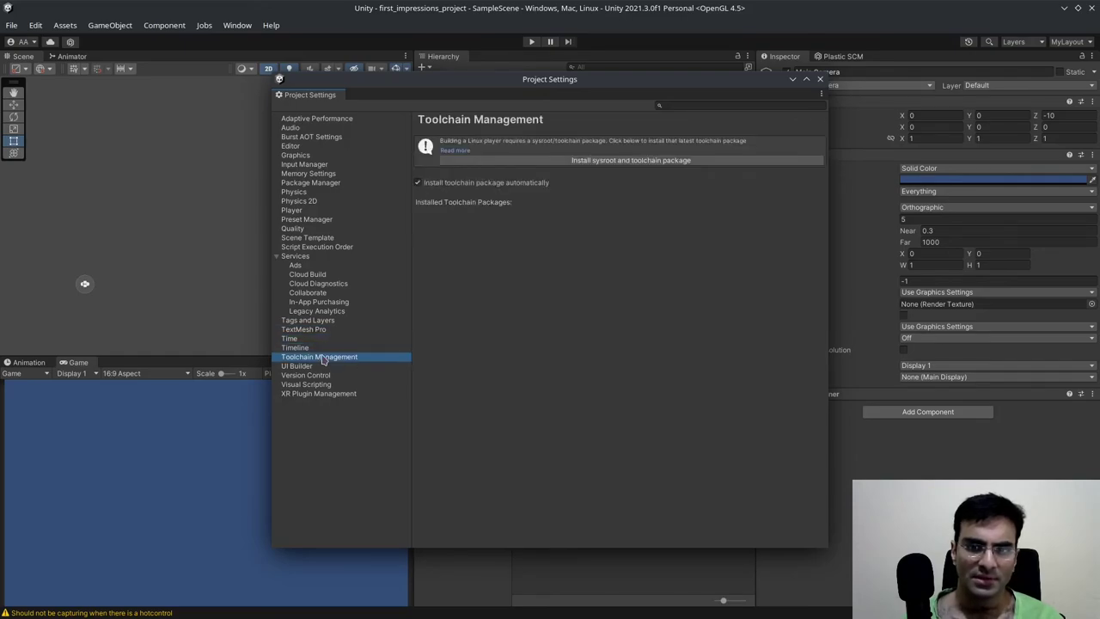
left_click(324, 366)
left_click(326, 375)
left_click(324, 368)
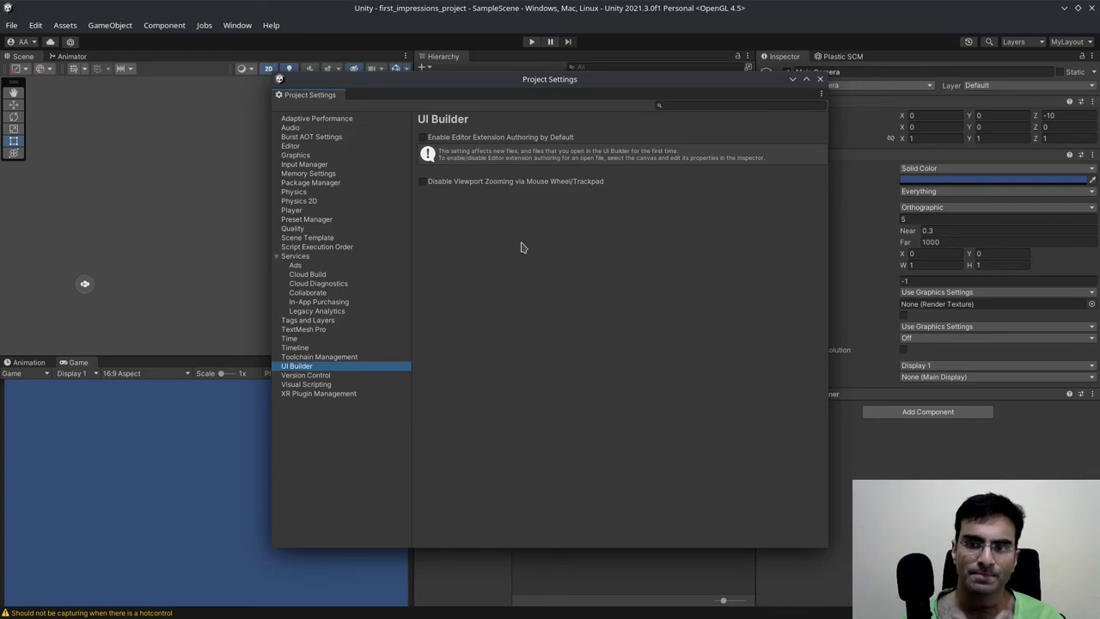
Open the Visual Scripting settings and expand, then collapse, the Type Options list.
left_click(327, 384)
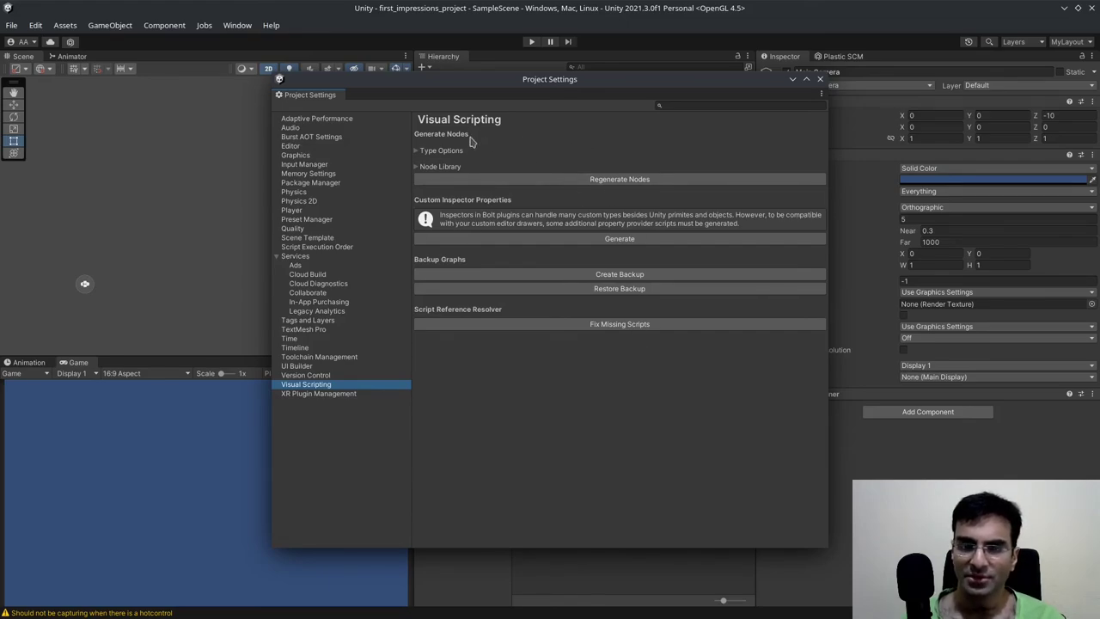
left_click(417, 153)
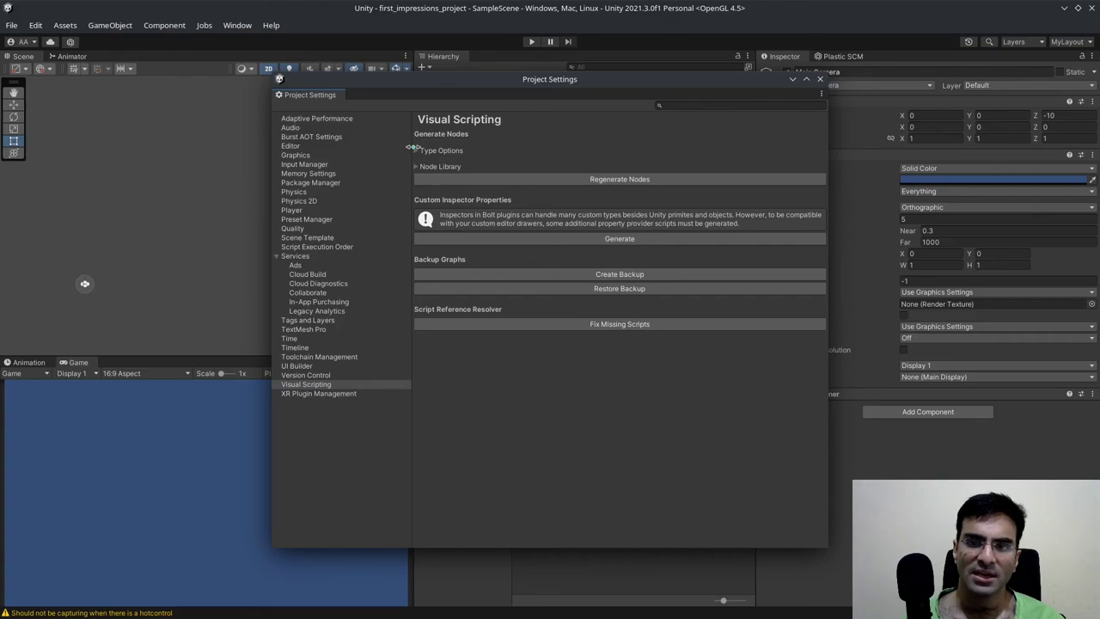
left_click(417, 151)
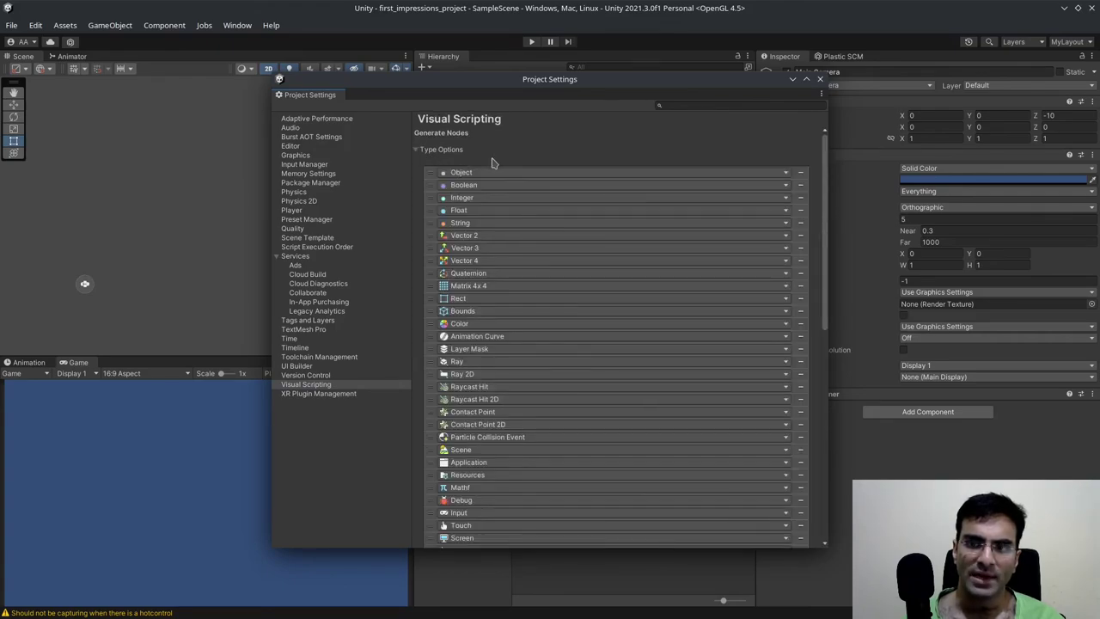
left_click(418, 152)
left_click(417, 152)
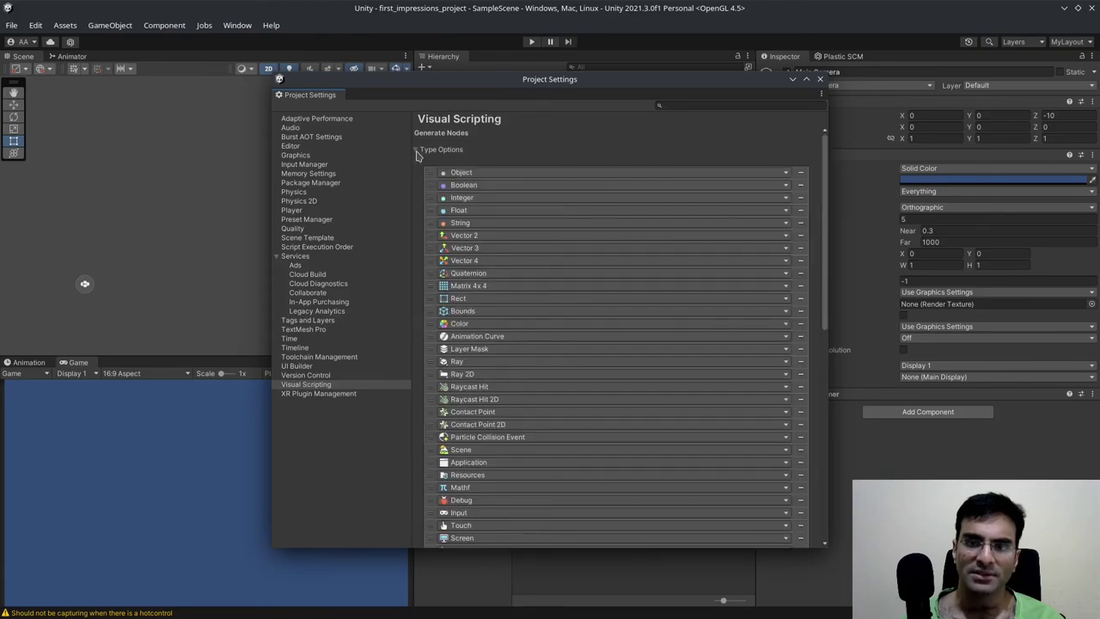
left_click(418, 153)
left_click(417, 152)
left_click(418, 152)
Expand and collapse the Node Library list of assemblies several times, leaving it collapsed.
left_click(417, 167)
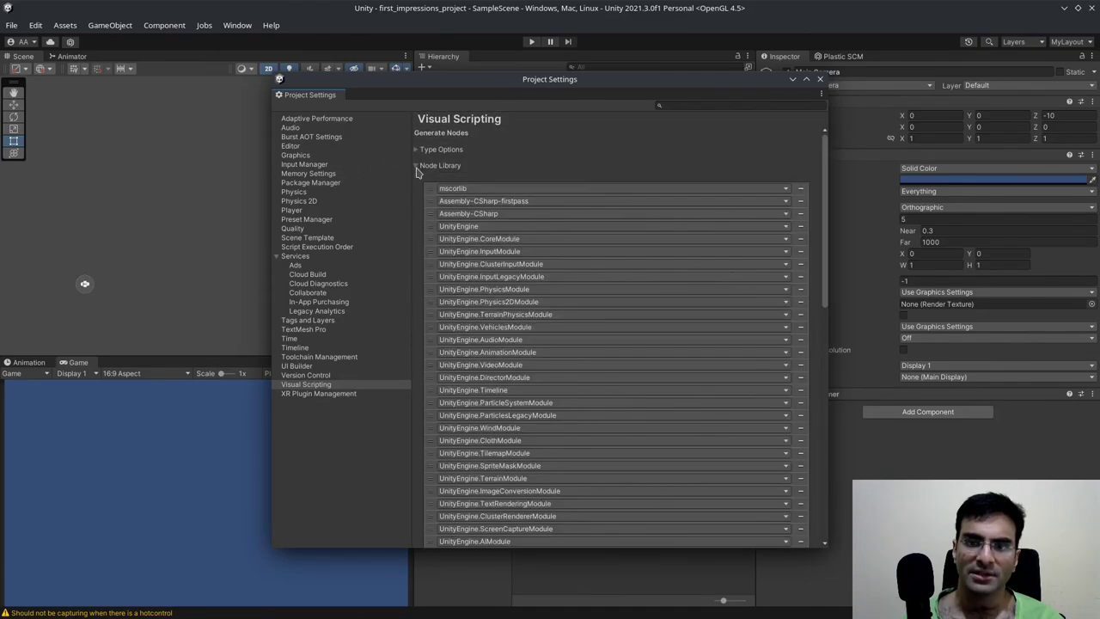
left_click(417, 168)
left_click(417, 168)
left_click(417, 168)
left_click(416, 167)
left_click(416, 168)
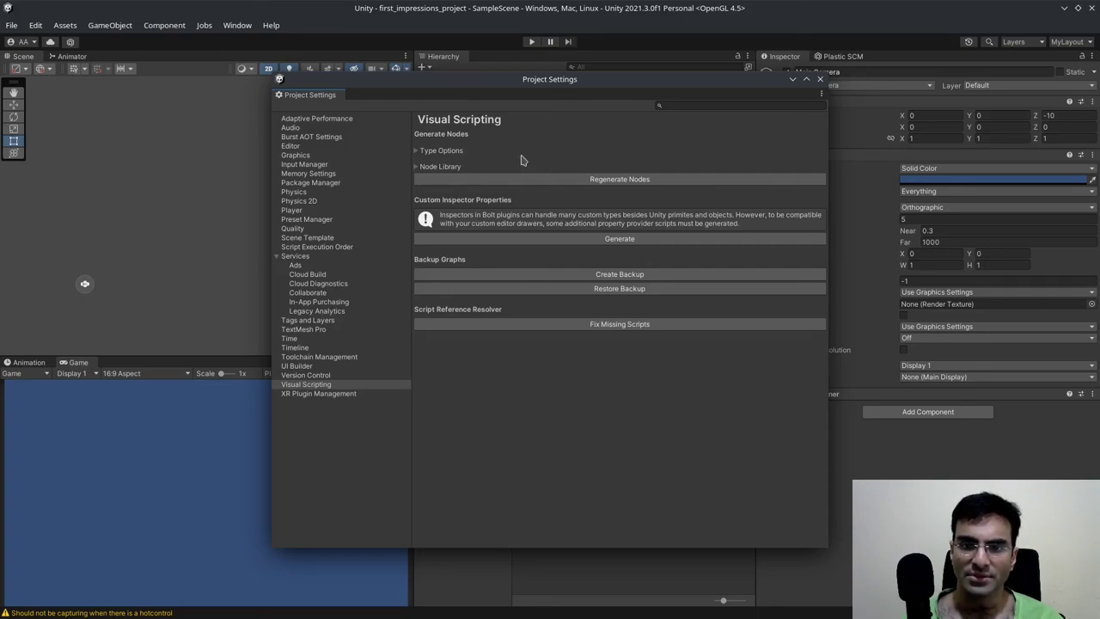
left_click(418, 167)
left_click(416, 167)
left_click(417, 167)
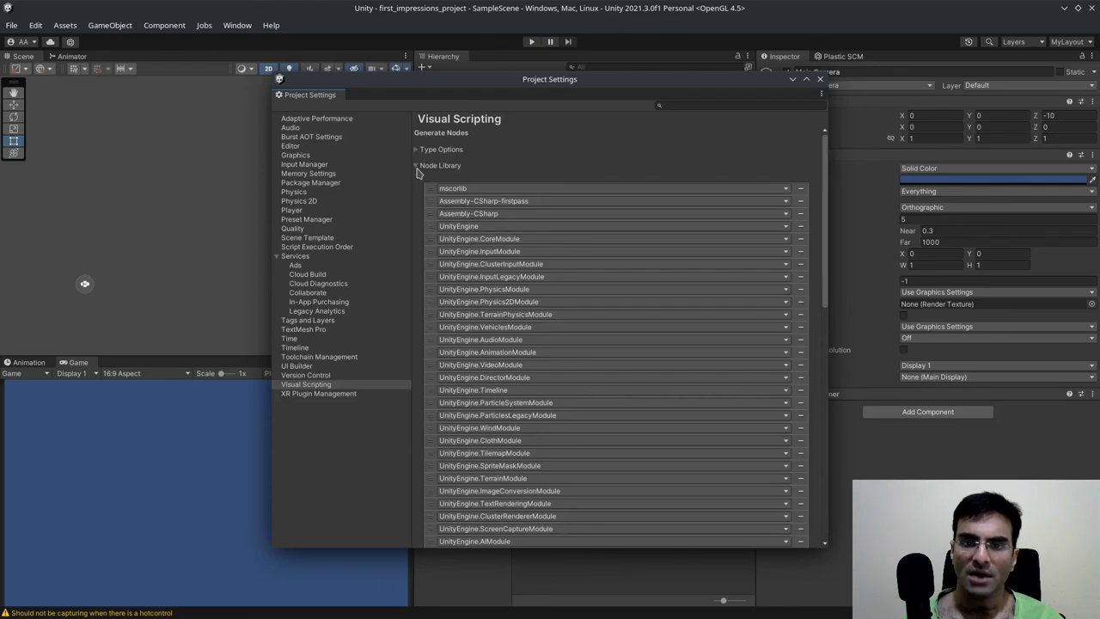
left_click(417, 167)
Close the Project Settings window to return to the main editor.
left_click(819, 79)
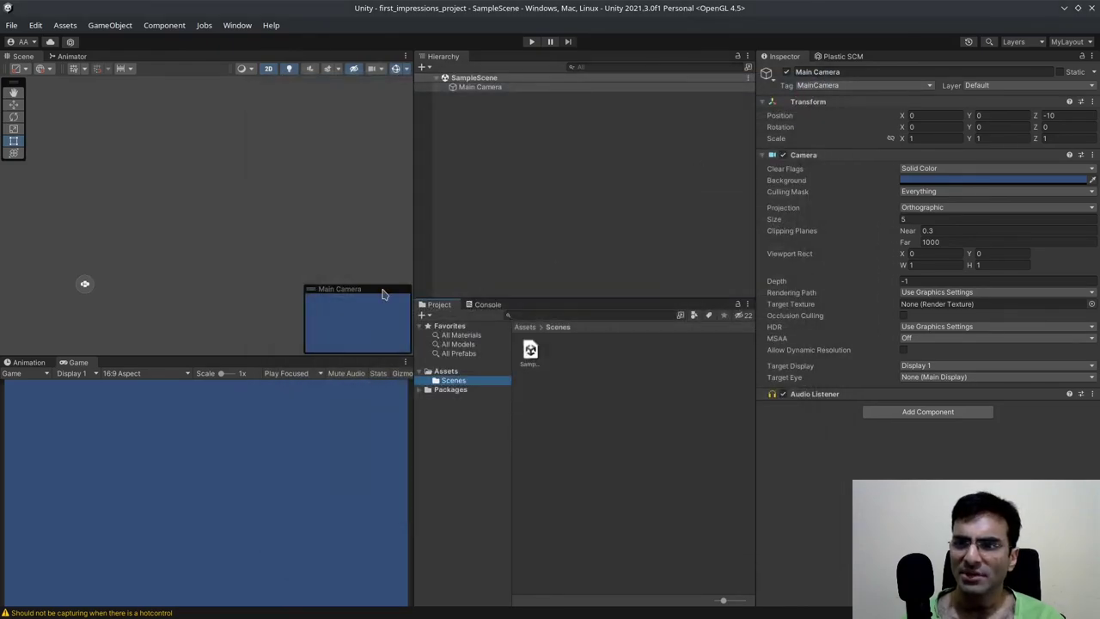